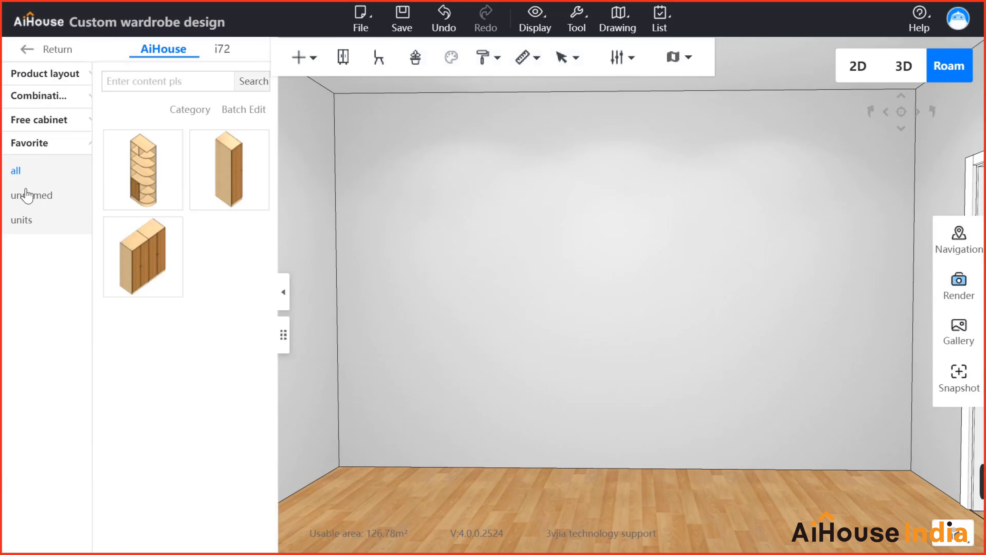
Browse the 4.0 wardrobe library to the A Basic Unit models of the Section A sliding door wardrobes.
left_click(46, 78)
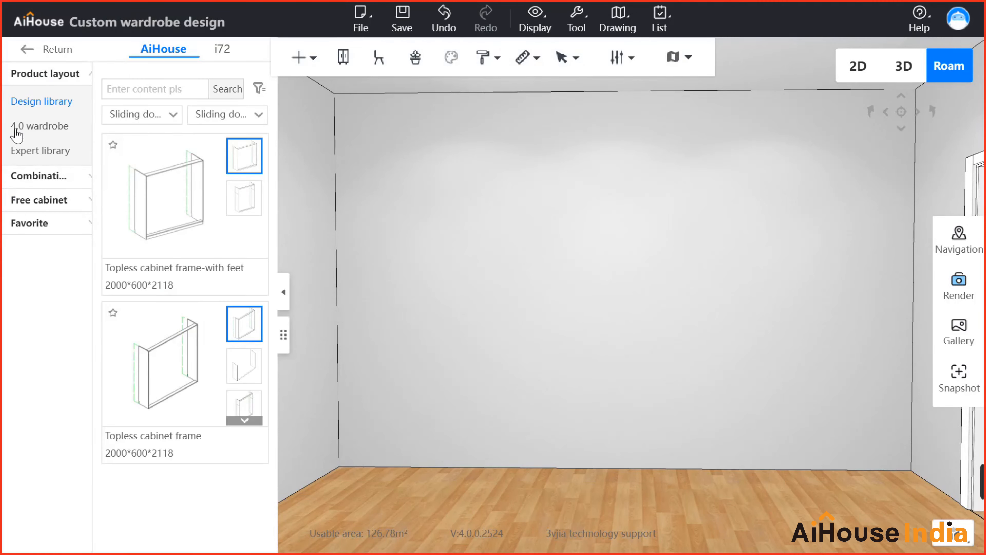
left_click(49, 129)
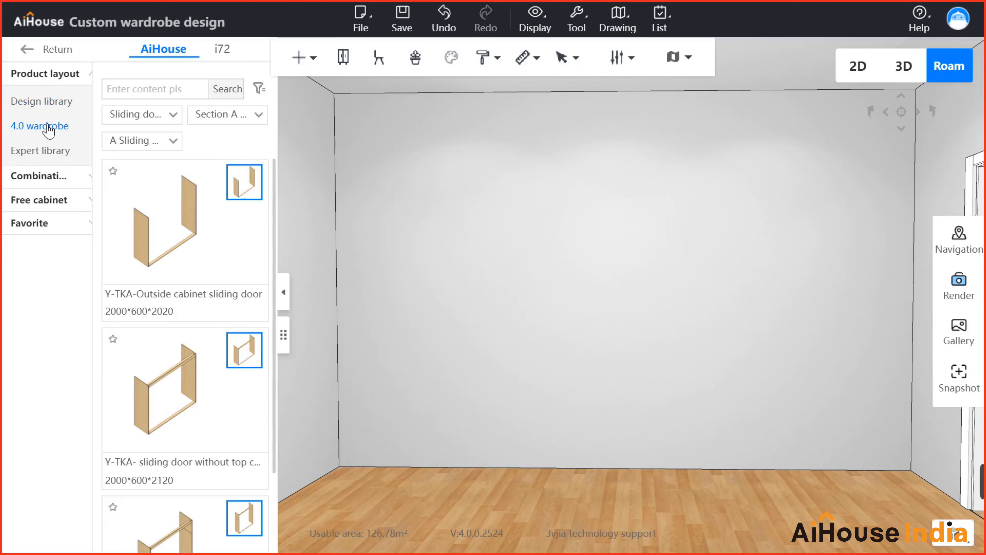
left_click(177, 117)
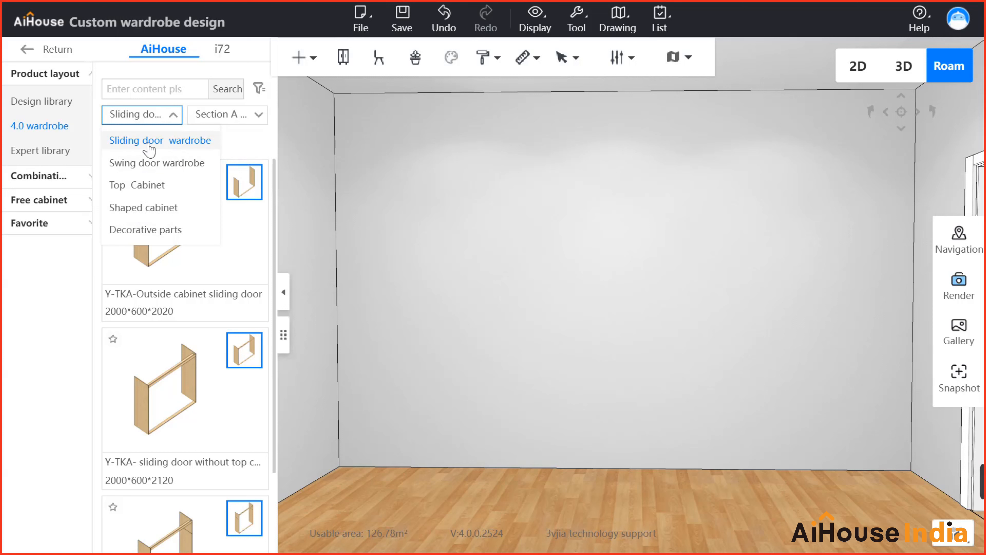
left_click(160, 144)
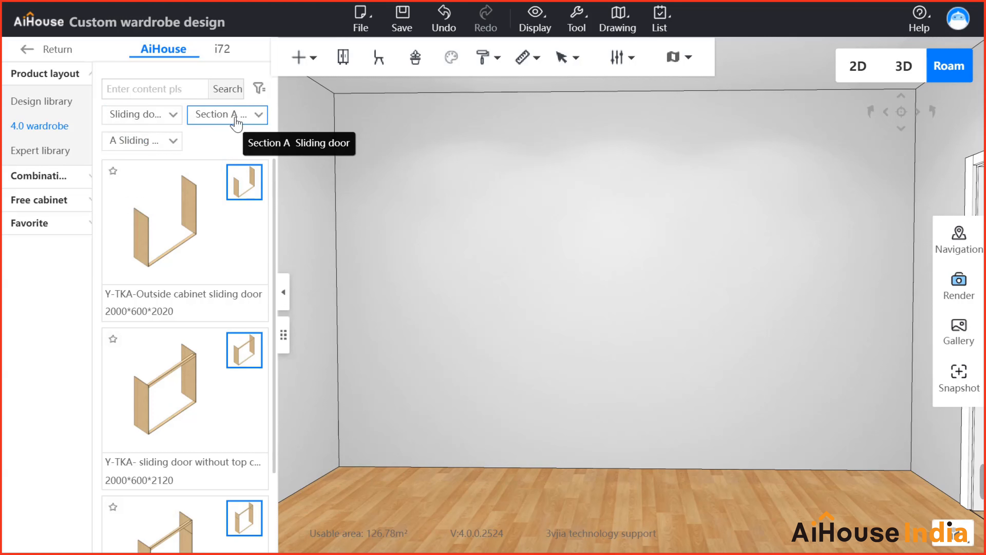
left_click(254, 119)
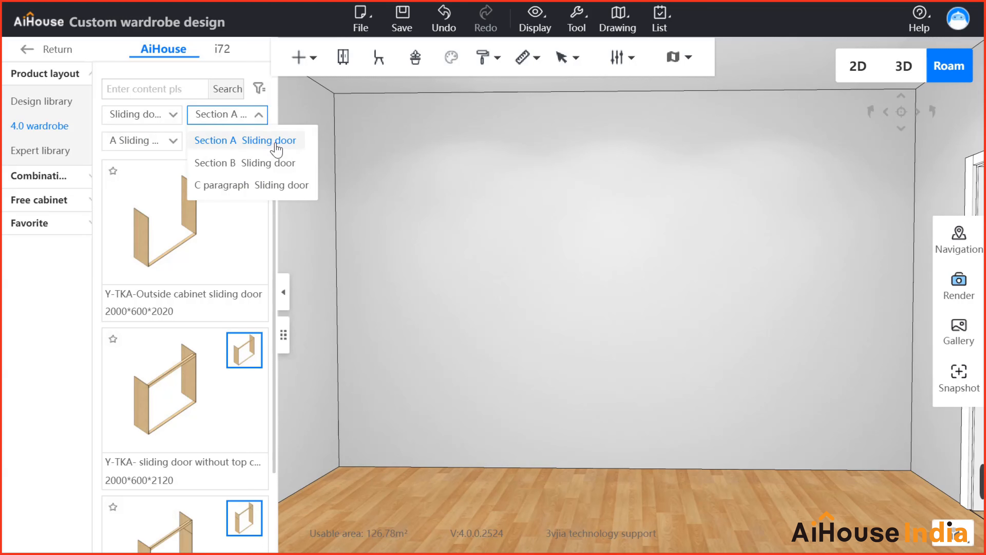
left_click(173, 142)
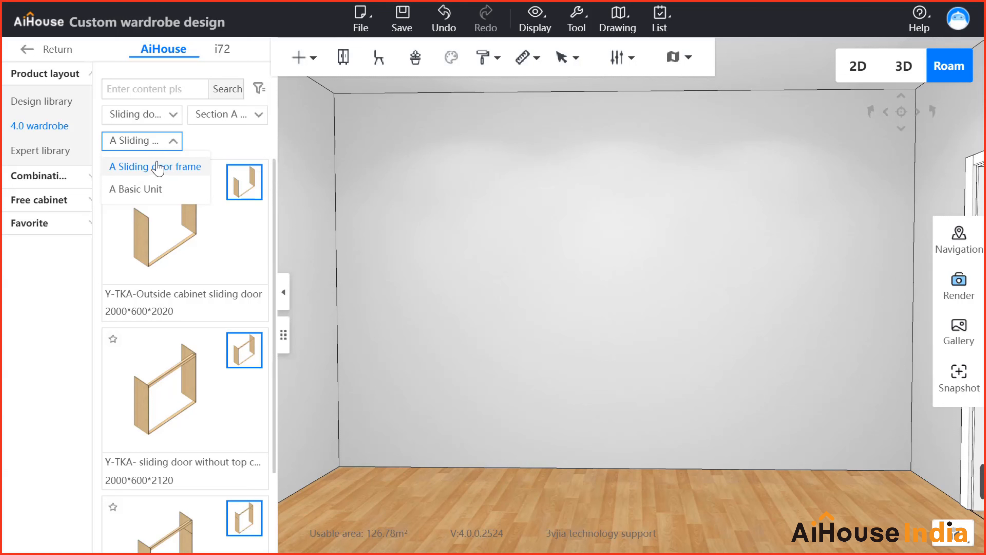
left_click(150, 193)
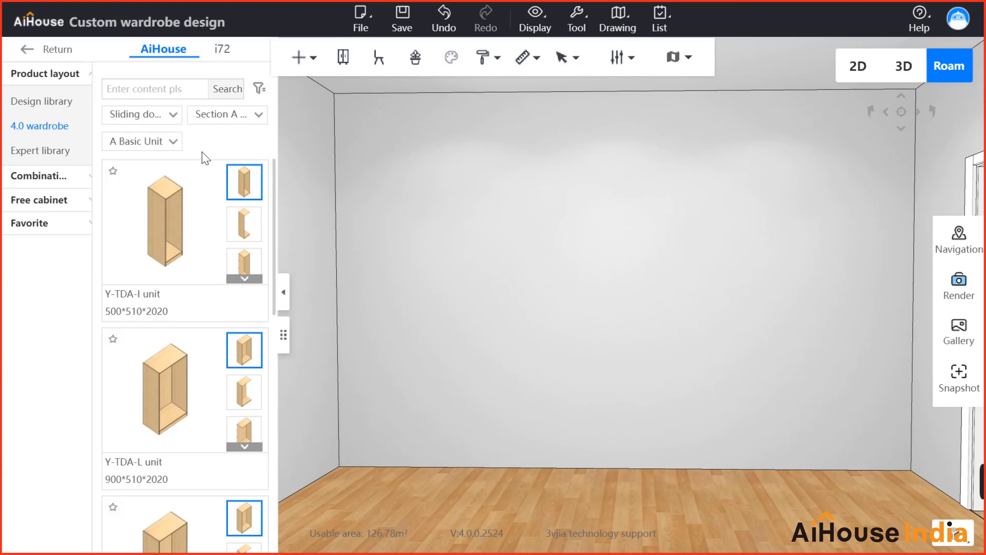
Place a Vent panel from the Decorative parts against the back wall, about 660 mm from the left side wall.
left_click(175, 120)
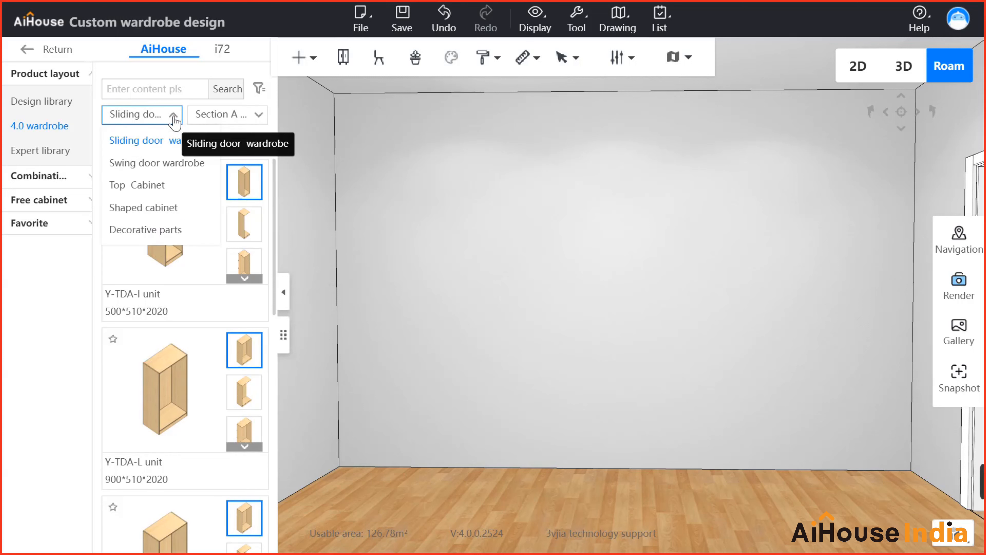
left_click(154, 231)
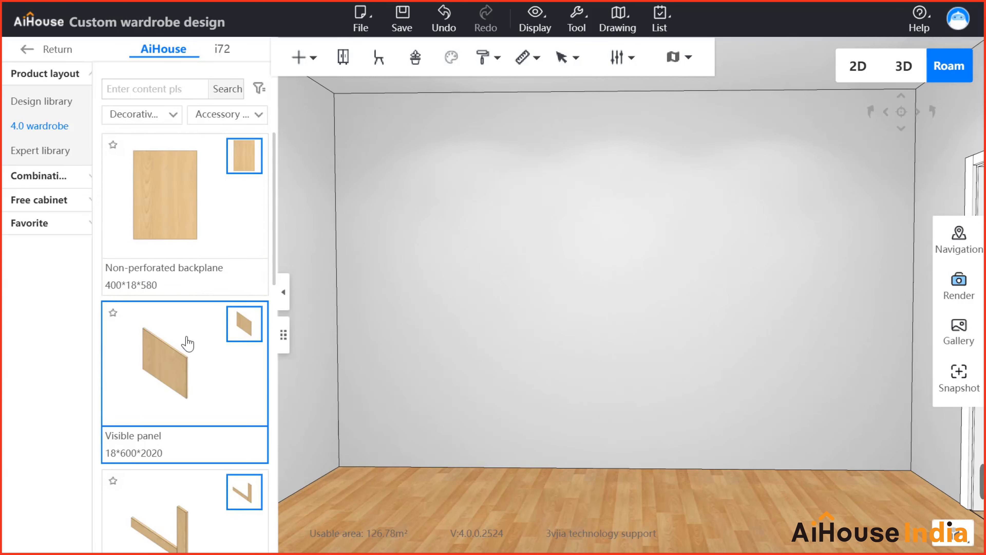
scroll(187, 341, "down", 5)
scroll(187, 338, "down", 5)
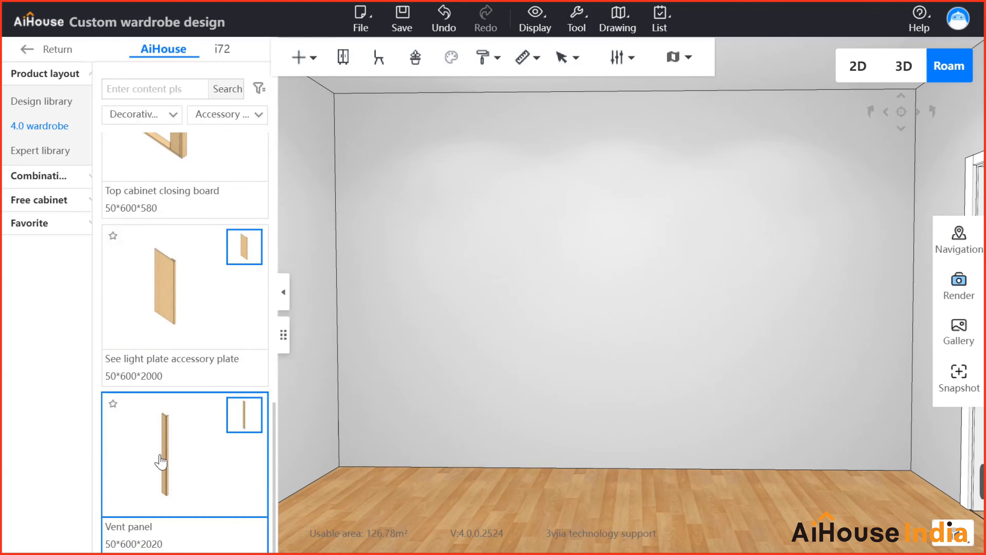
left_click(164, 477)
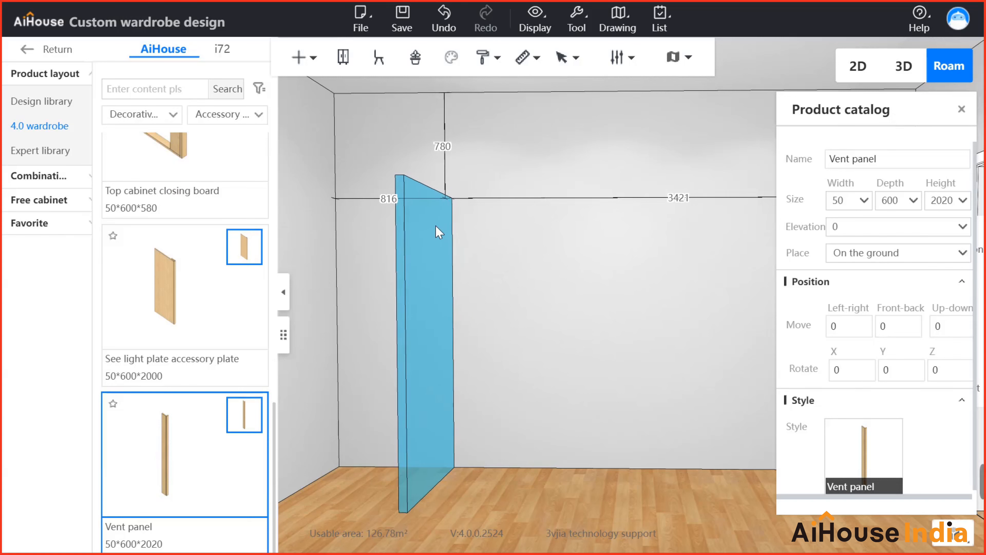
left_click(426, 276)
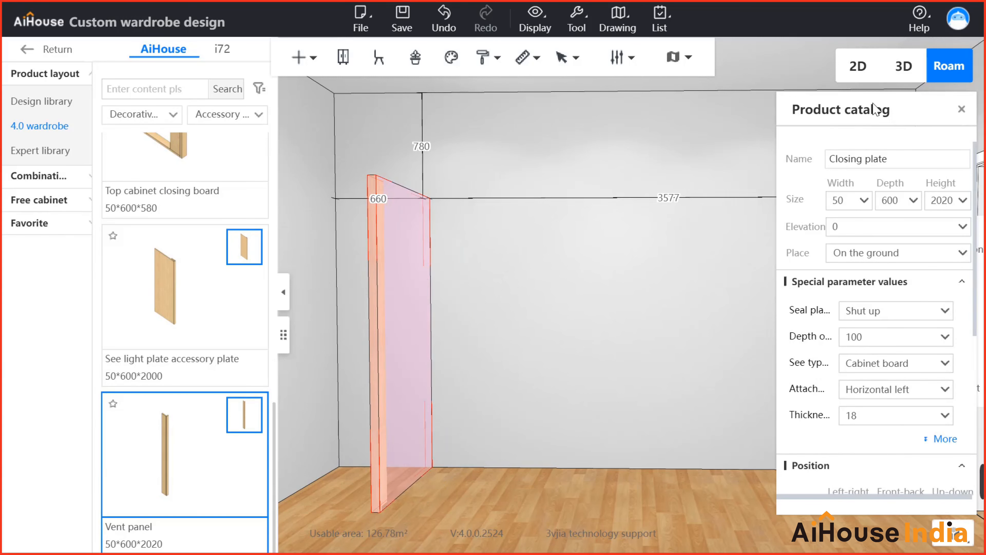
Set the closing plate's height to 2700 mm.
left_click_drag(874, 110, 678, 109)
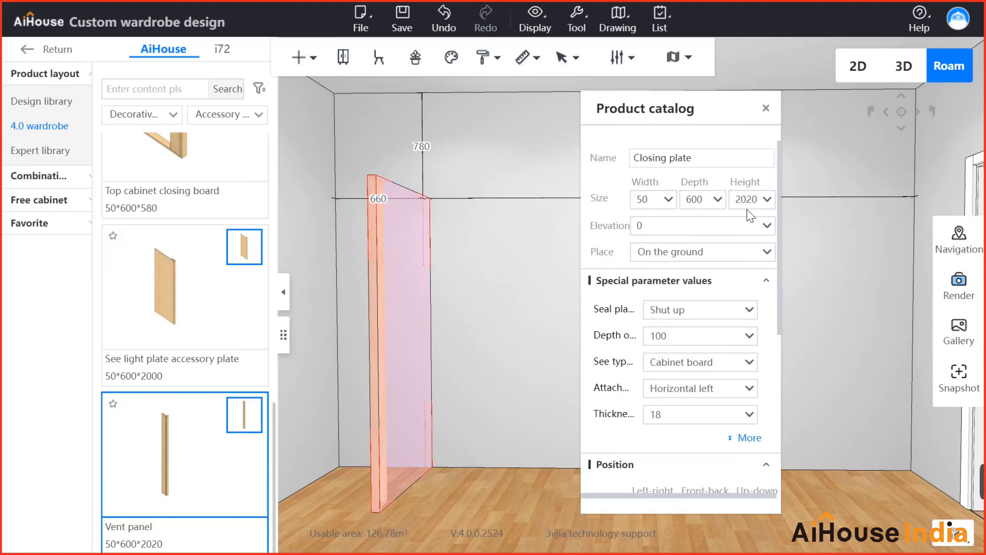
left_click_drag(763, 199, 731, 199)
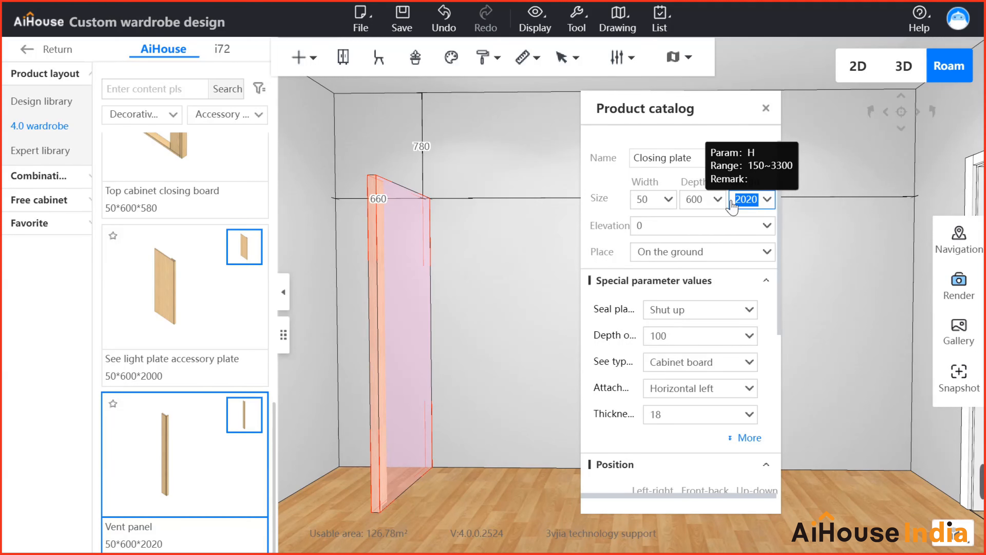
type("2")
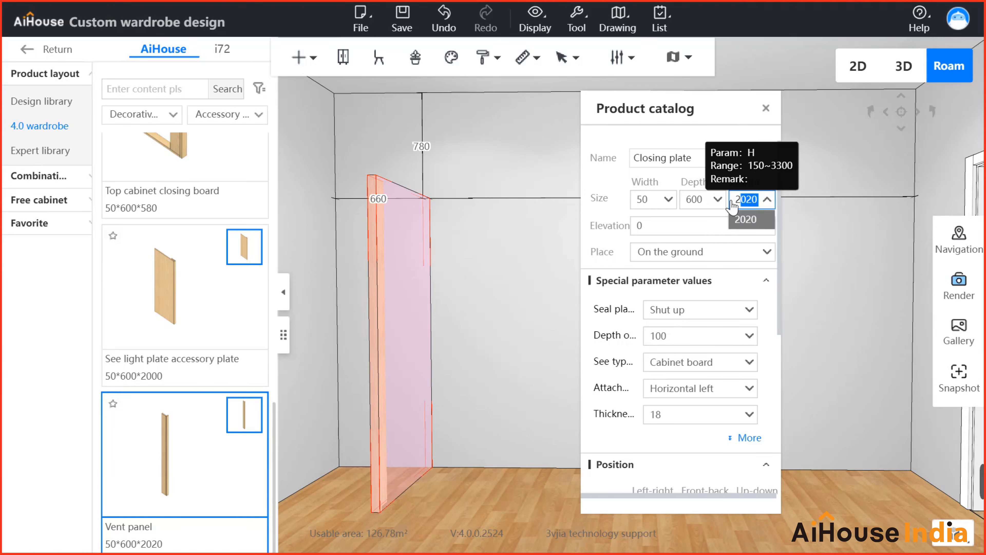
type("7")
key("Return")
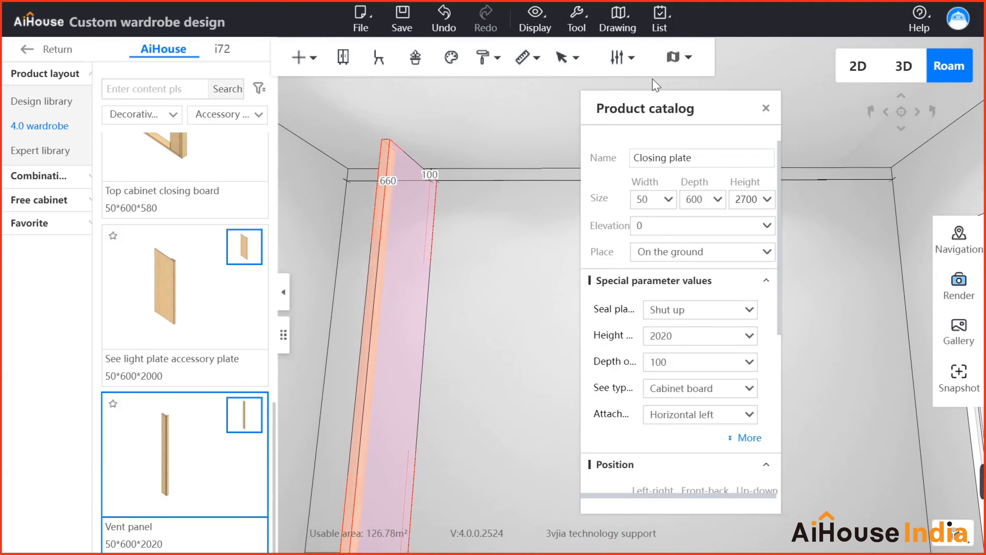
Check the current storey height in the wall settings against the closing plate's height.
left_click(577, 17)
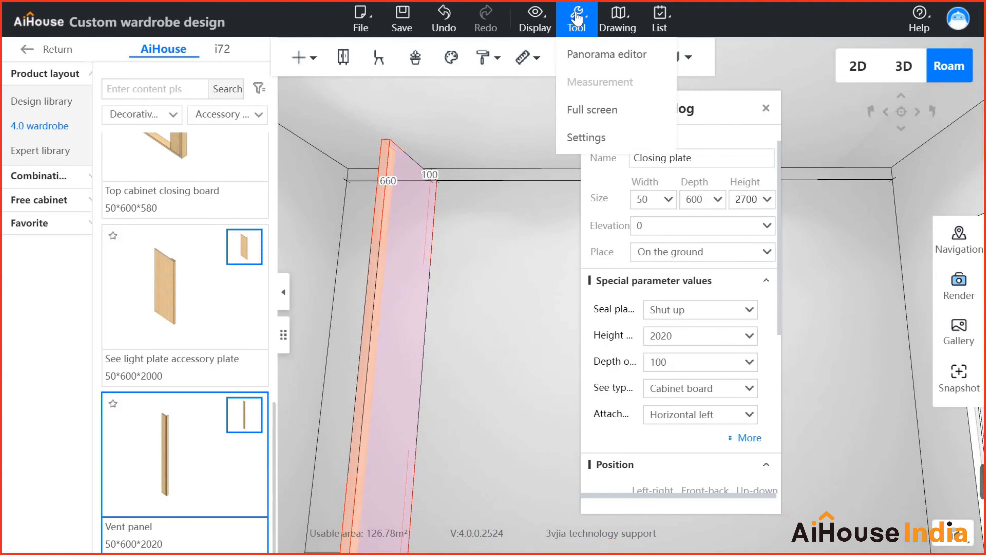
left_click(588, 138)
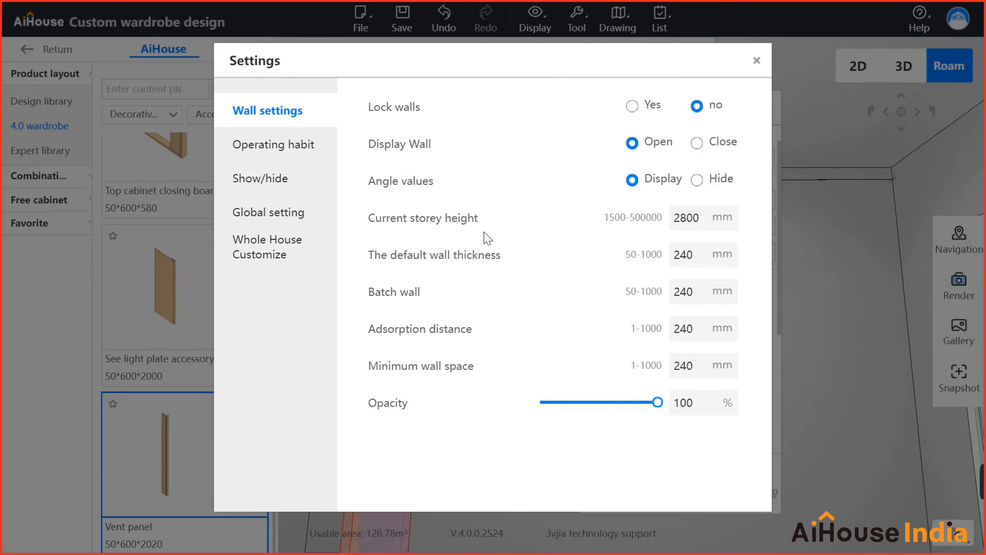
left_click(756, 61)
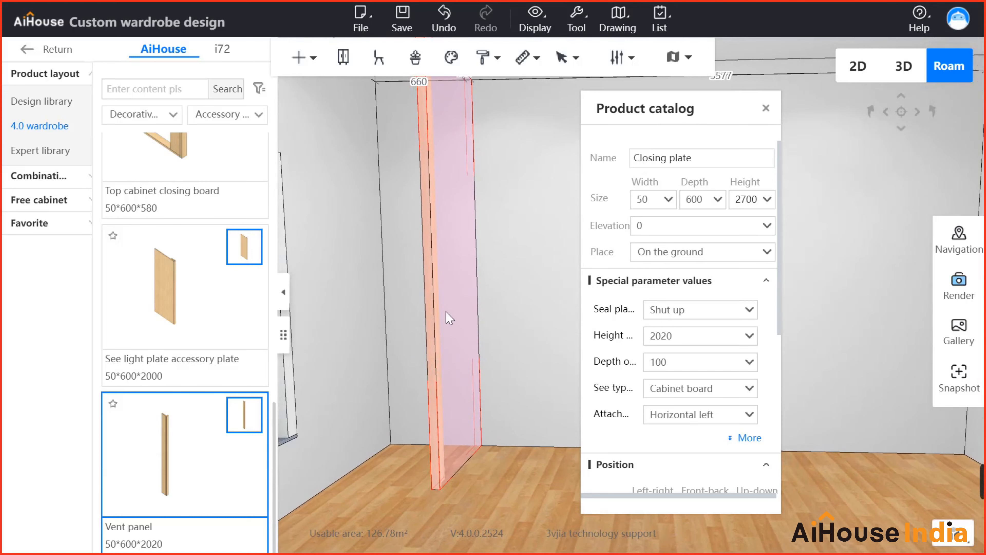
left_click_drag(546, 289, 479, 220)
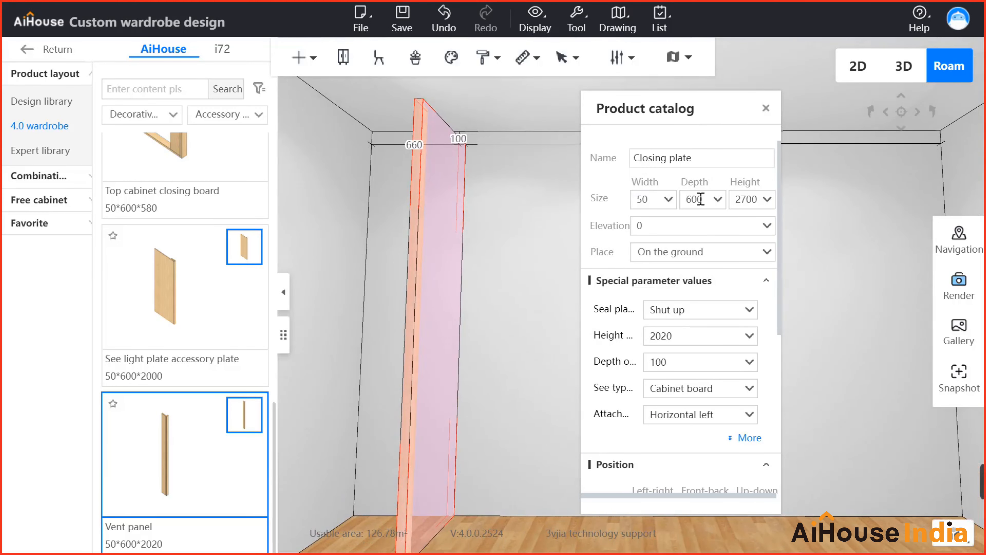
left_click(745, 208)
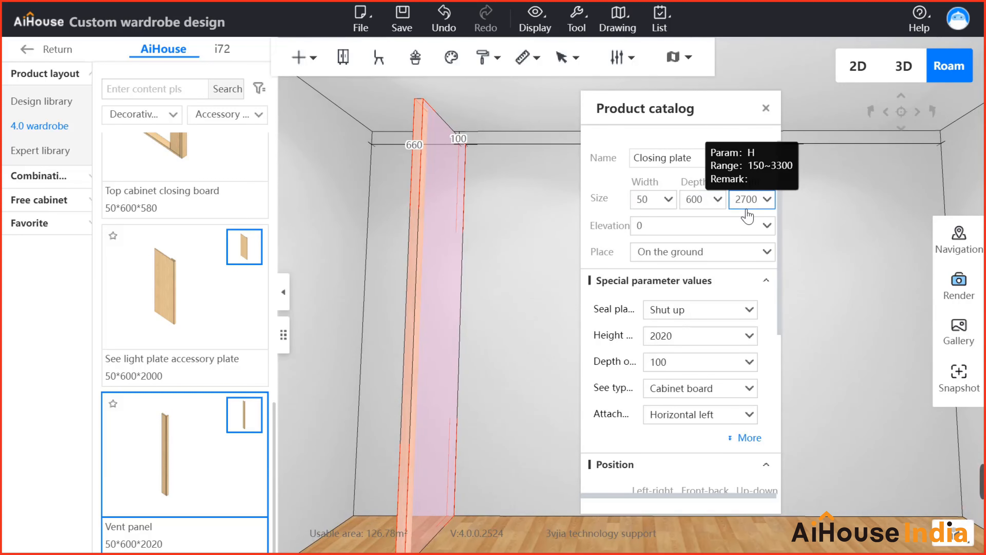
Change the closing plate's attachment plate direction to Horizontal right.
left_click_drag(510, 287, 423, 307)
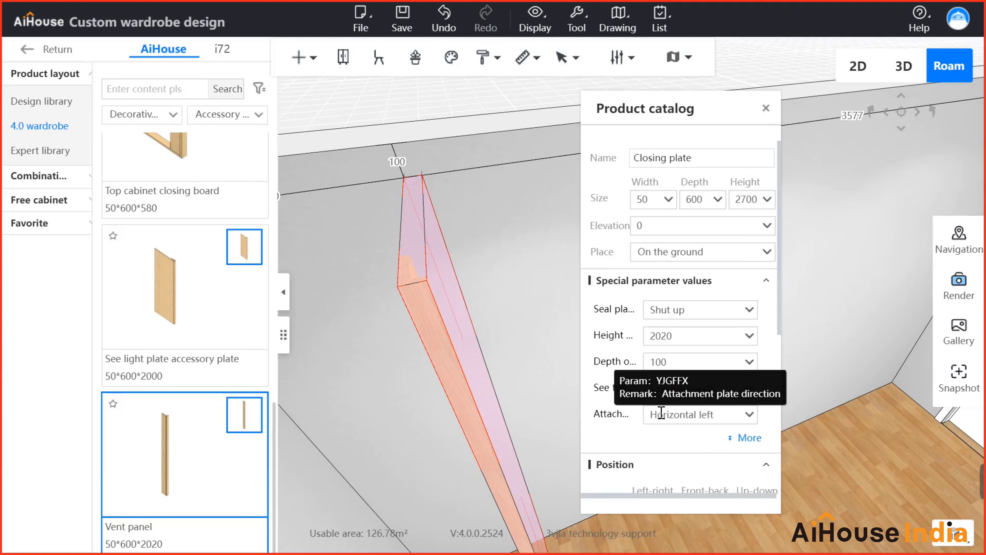
left_click(725, 415)
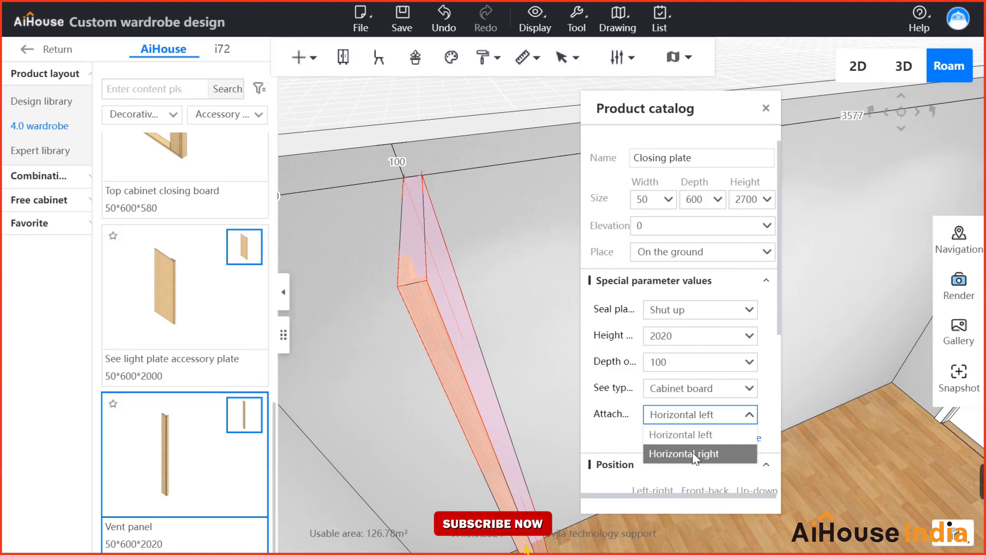
left_click(674, 455)
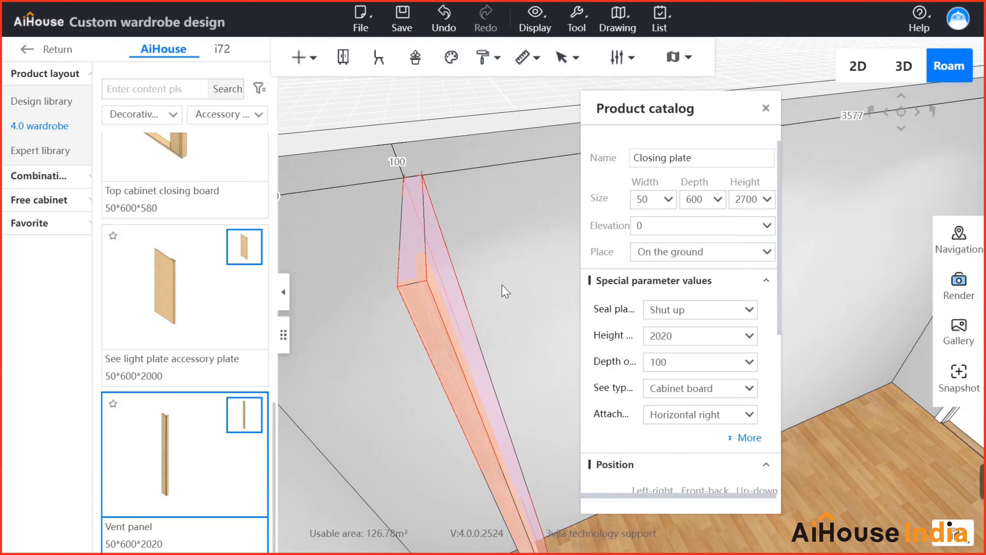
Set the closing plate's distance from the left side wall to 0 and close its properties.
right_click_drag(525, 278, 479, 275)
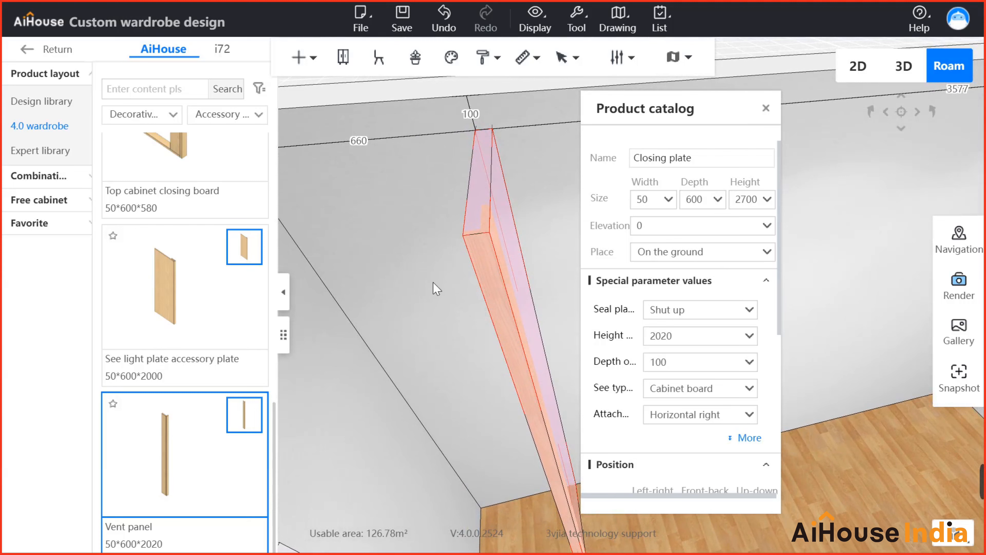
right_click_drag(356, 305, 389, 128)
left_click(395, 115)
type("0")
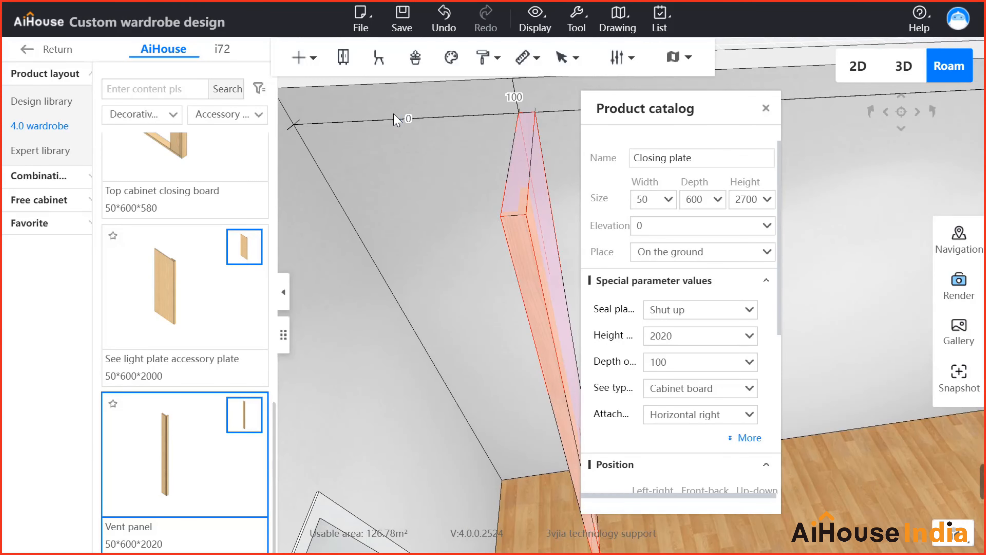
key("Return")
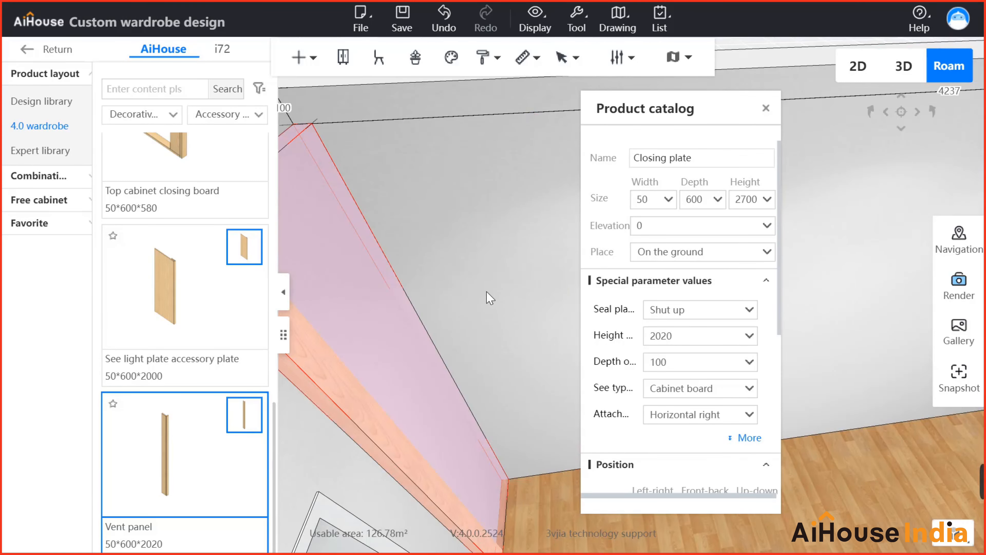
right_click_drag(491, 298, 366, 262)
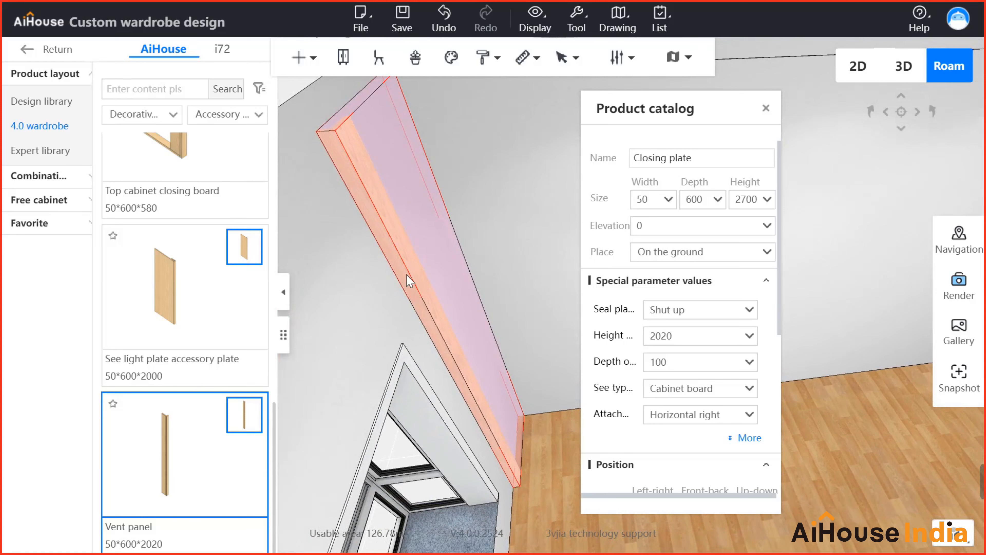
left_click(766, 109)
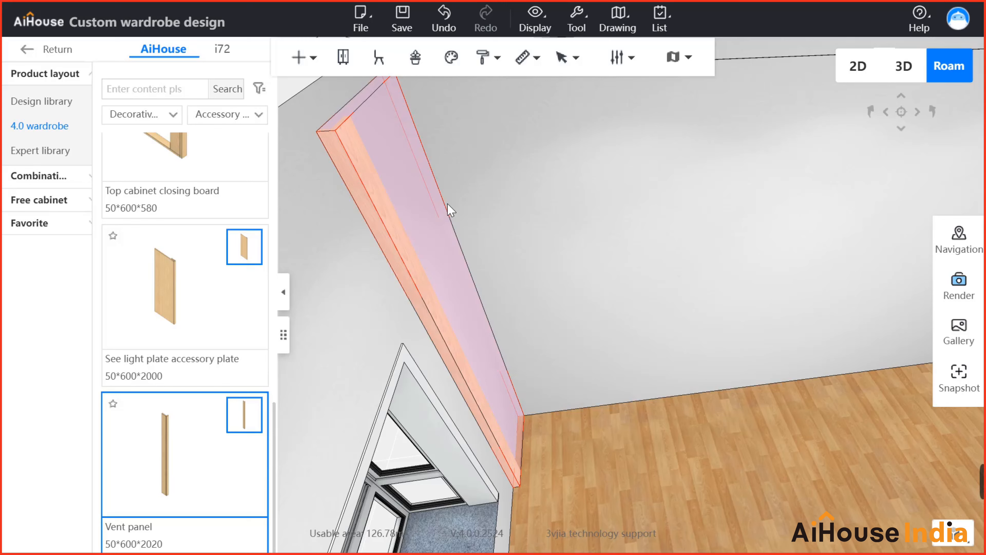
Save the scheme under the name "wardrobe".
right_click_drag(448, 204, 592, 112)
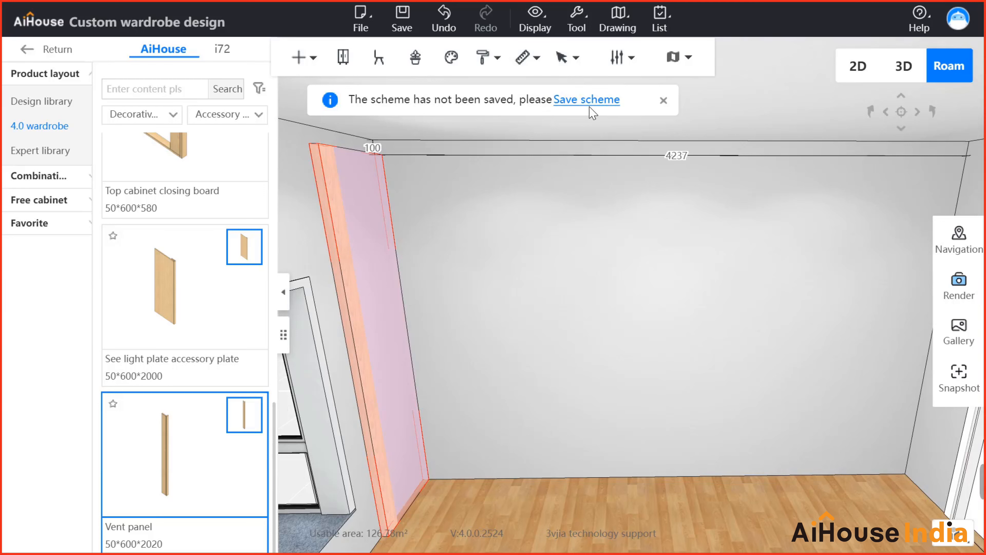
left_click(590, 100)
left_click(526, 174)
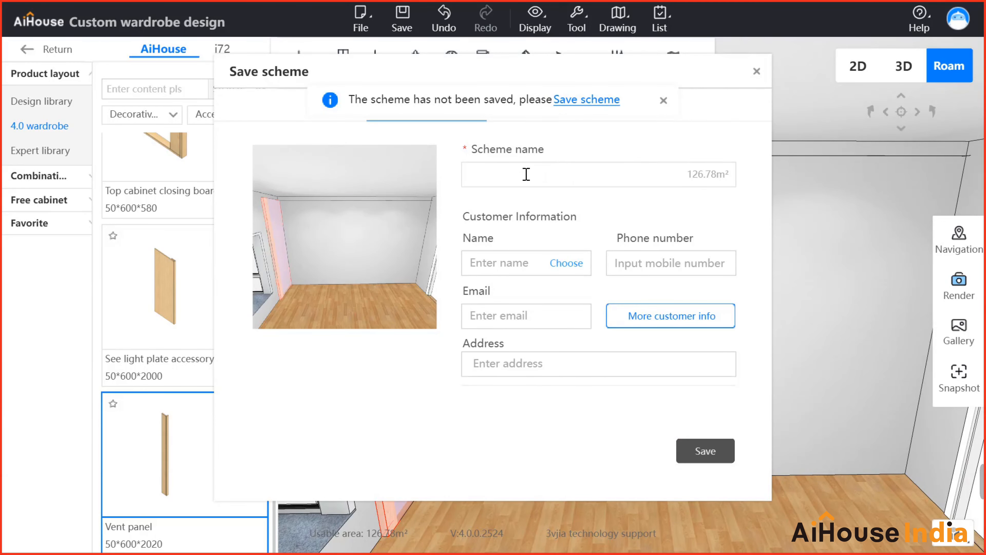
type("wardrobe")
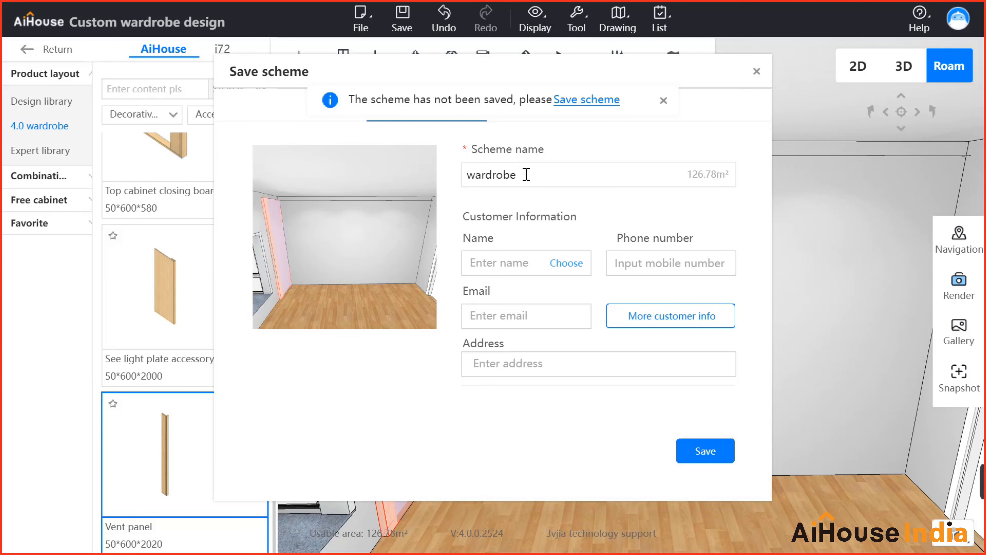
left_click(702, 451)
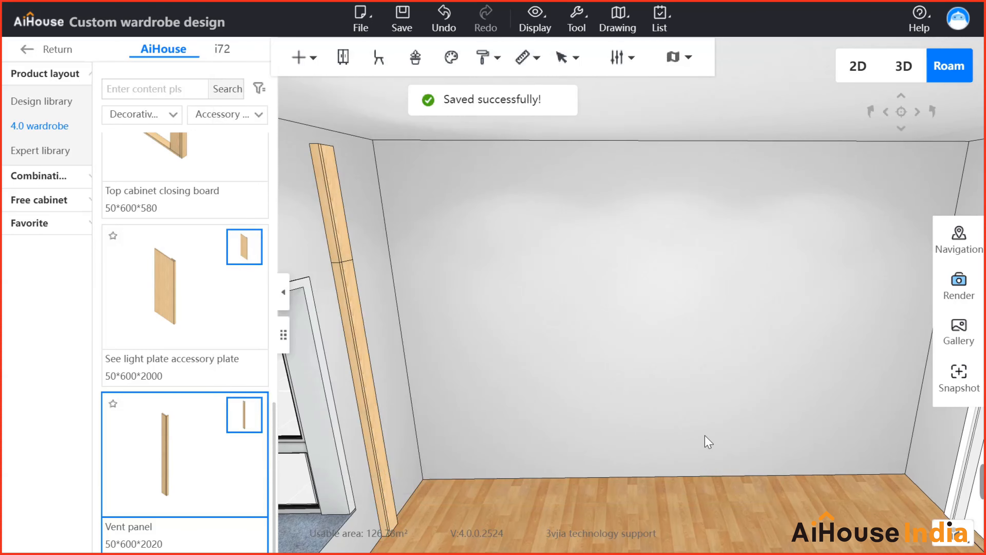
Place the Y-TKA-Outside cabinet sliding door frame from the sliding door wardrobe library on the floor directly beside the closing plate.
right_click_drag(636, 381, 528, 335)
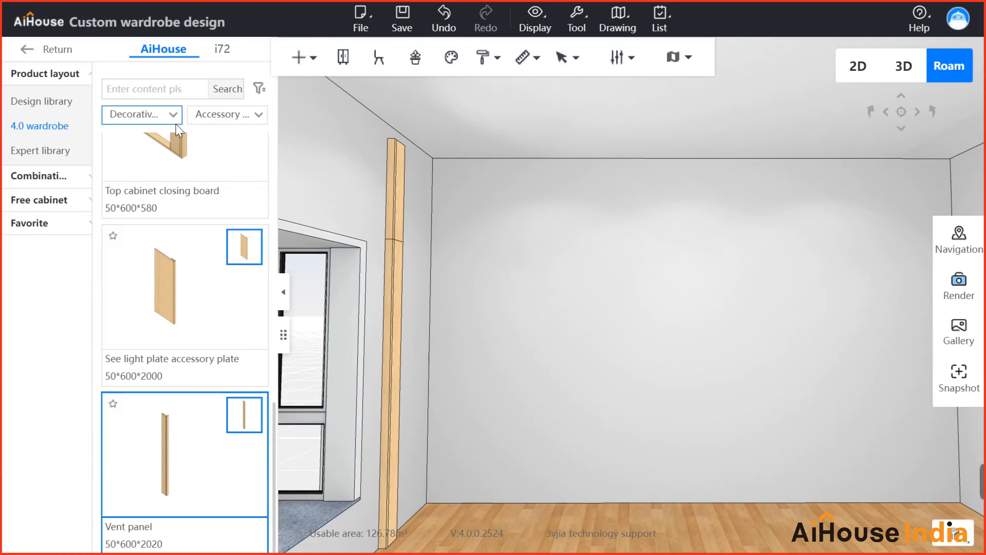
left_click(170, 116)
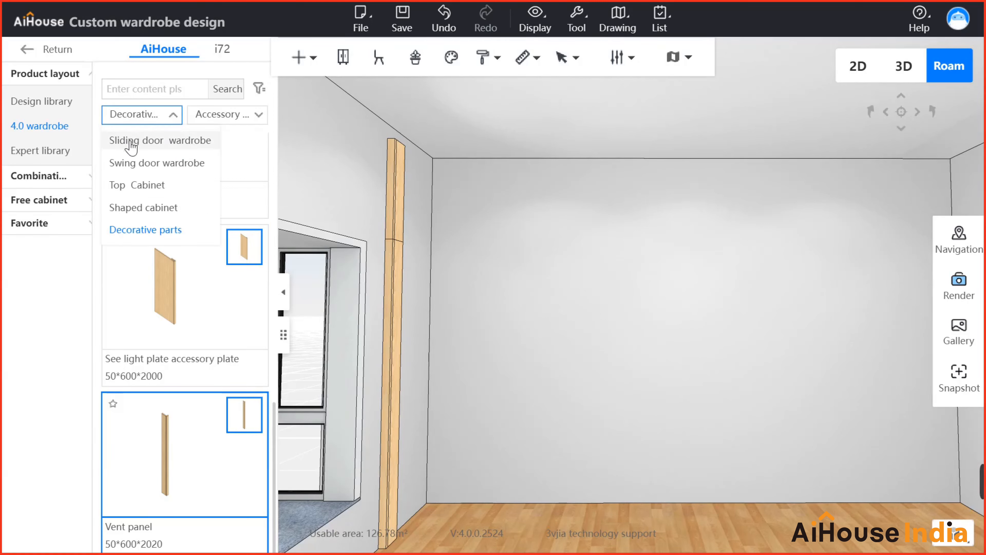
left_click(139, 149)
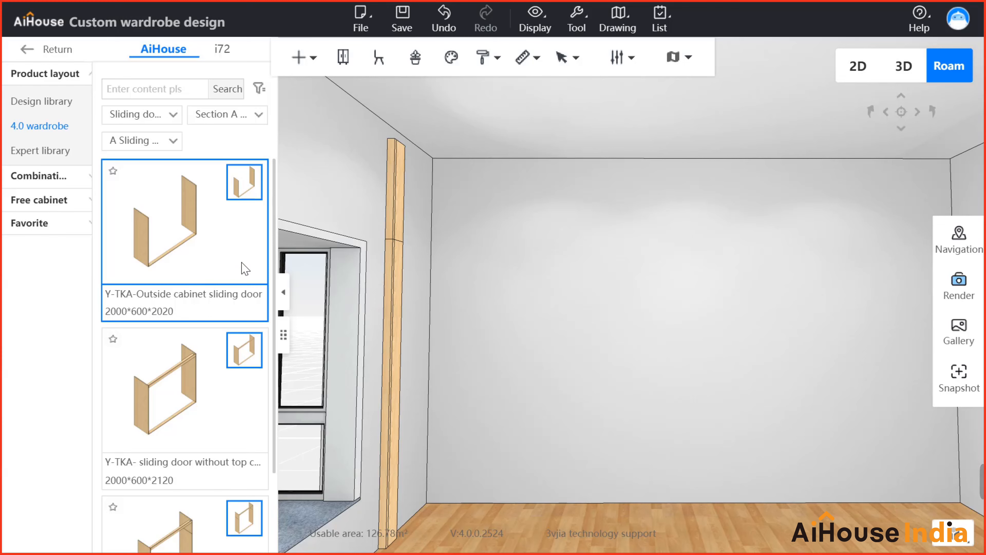
left_click(224, 268)
left_click(543, 272)
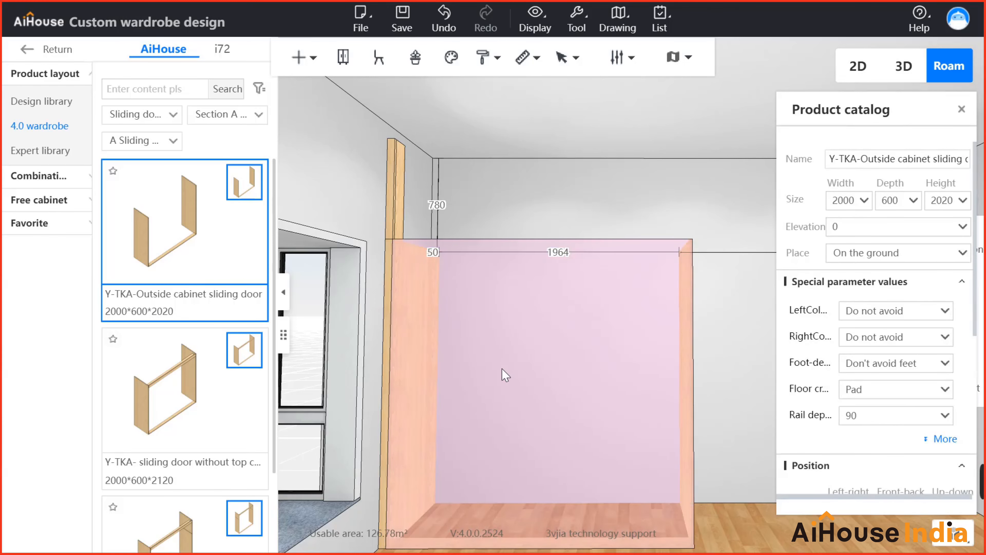
right_click_drag(483, 416, 420, 159)
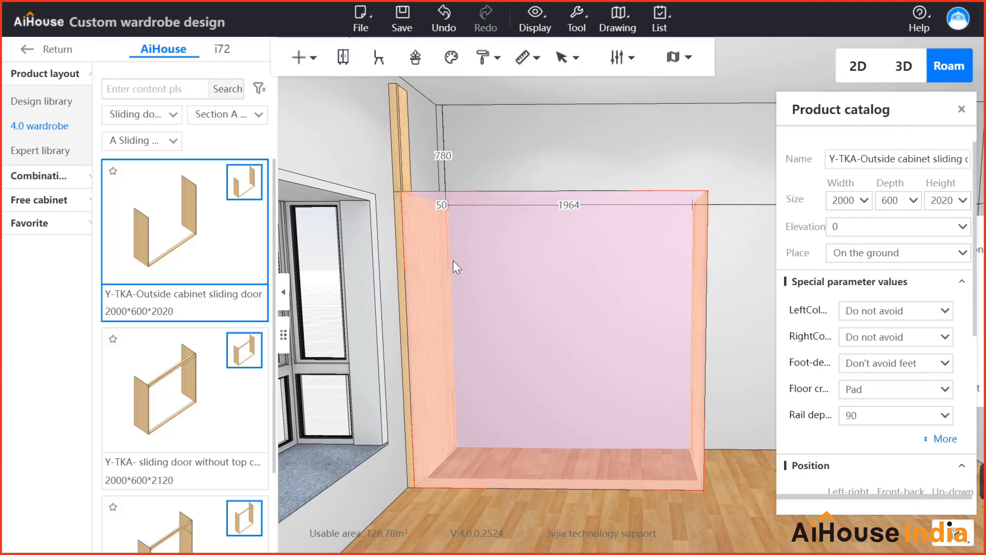
left_click(566, 237)
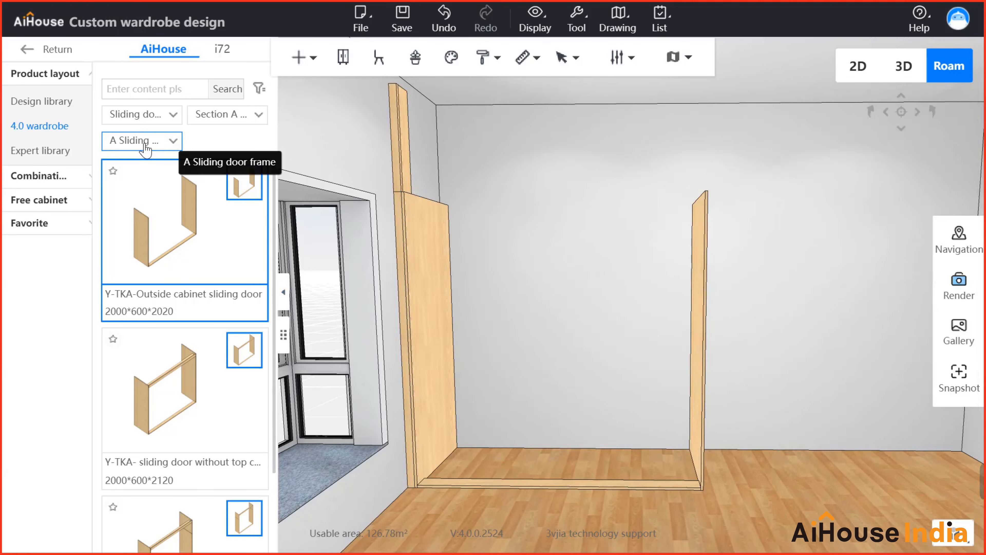
Show the A Basic Unit cabinets of the sliding door wardrobe library and browse them for a unit to fill the frame.
left_click(172, 144)
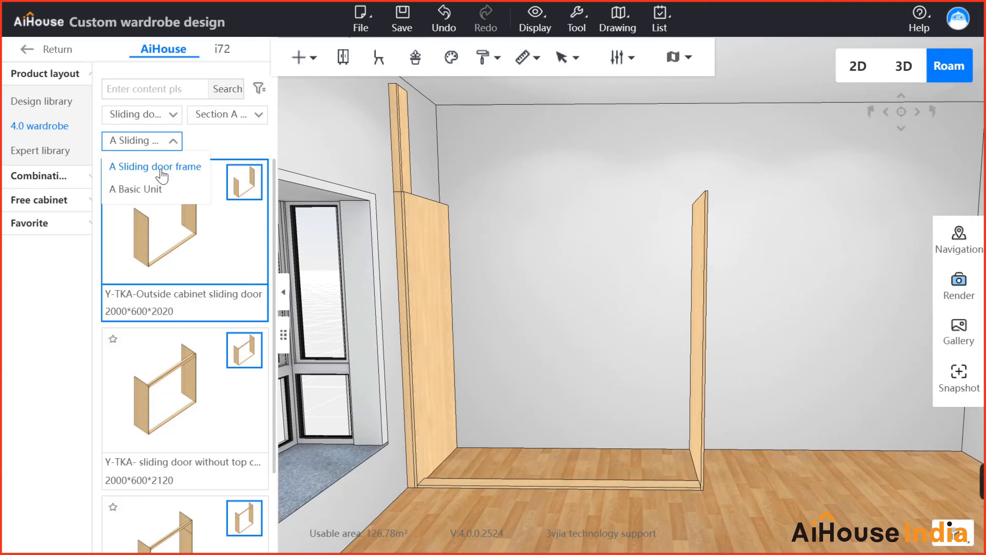
left_click(140, 191)
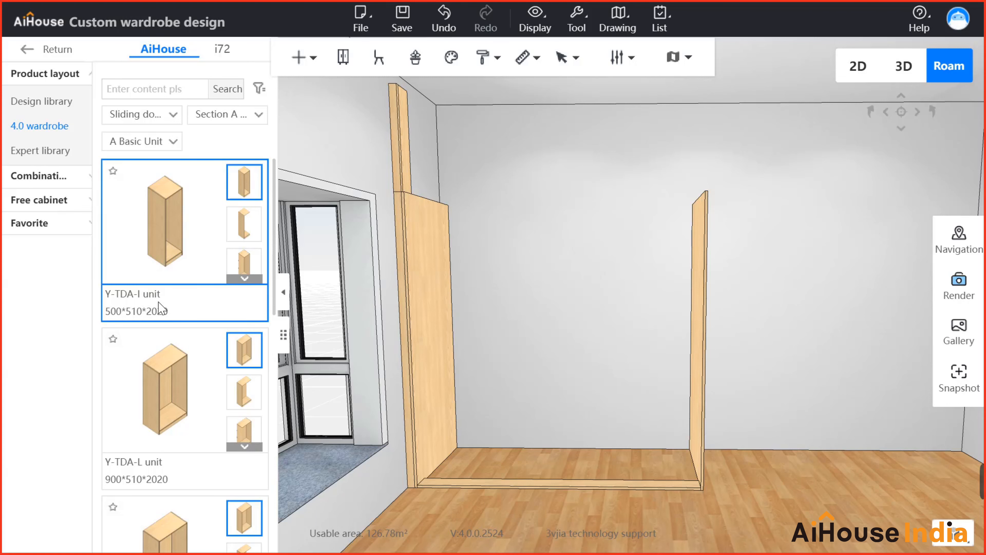
scroll(157, 377, "down", 3)
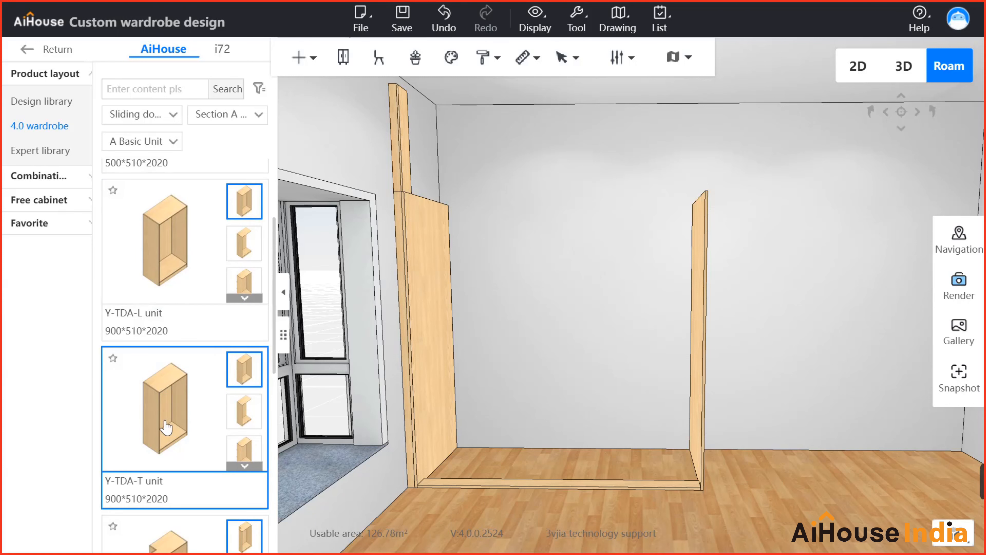
scroll(171, 395, "up", 2)
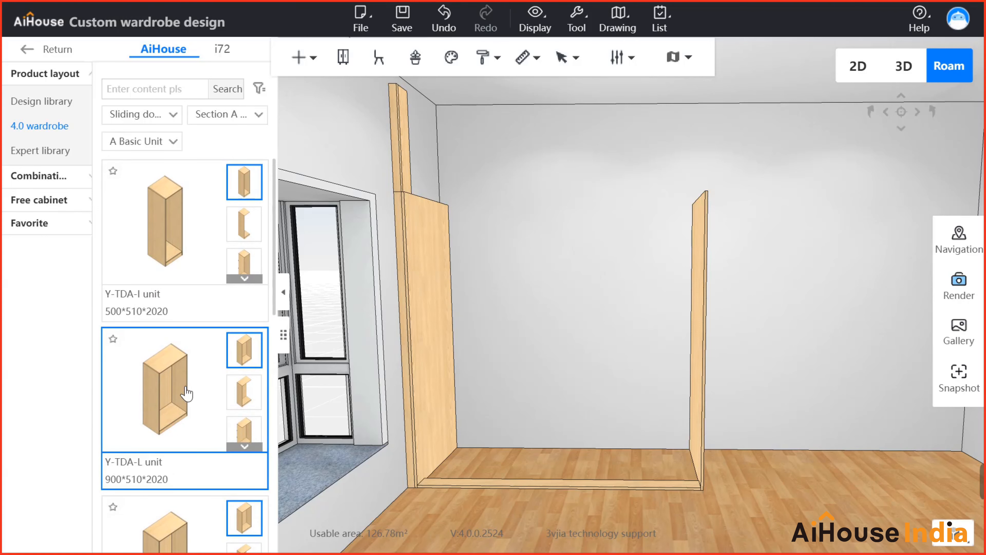
scroll(418, 221, "up", 2)
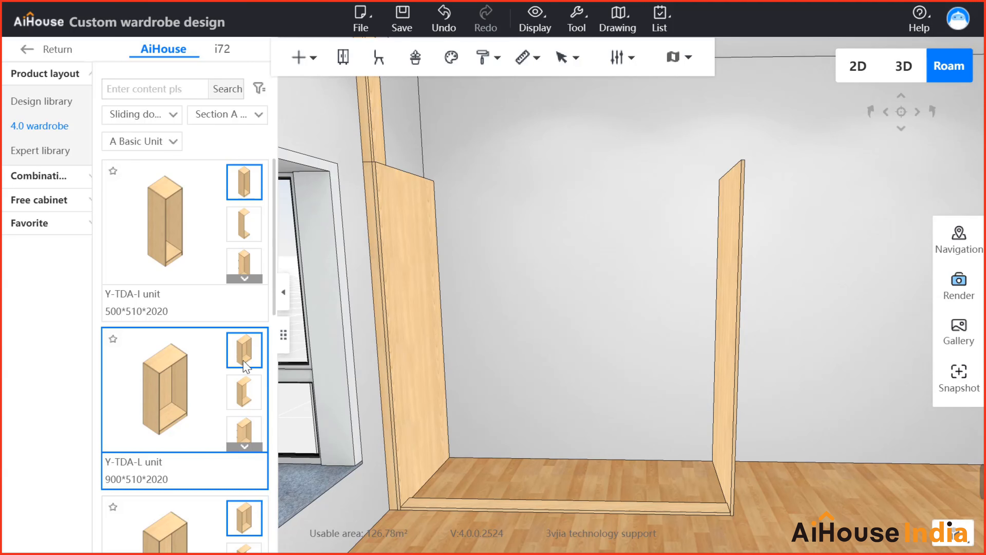
Compare the side panel variants of the Y-TDA-L unit and place the right side panel variant against the frame's left panel.
mouse_move(255, 353)
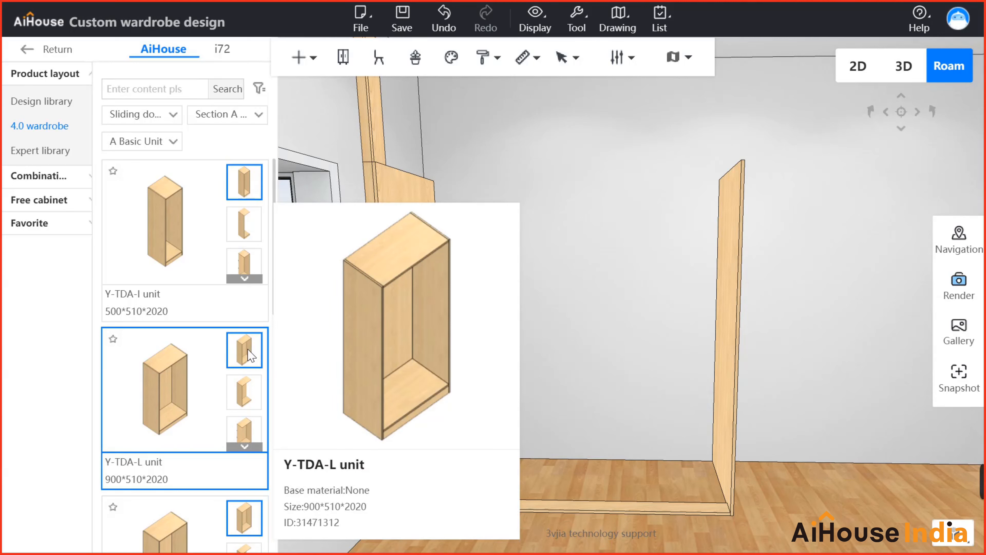
left_click(242, 397)
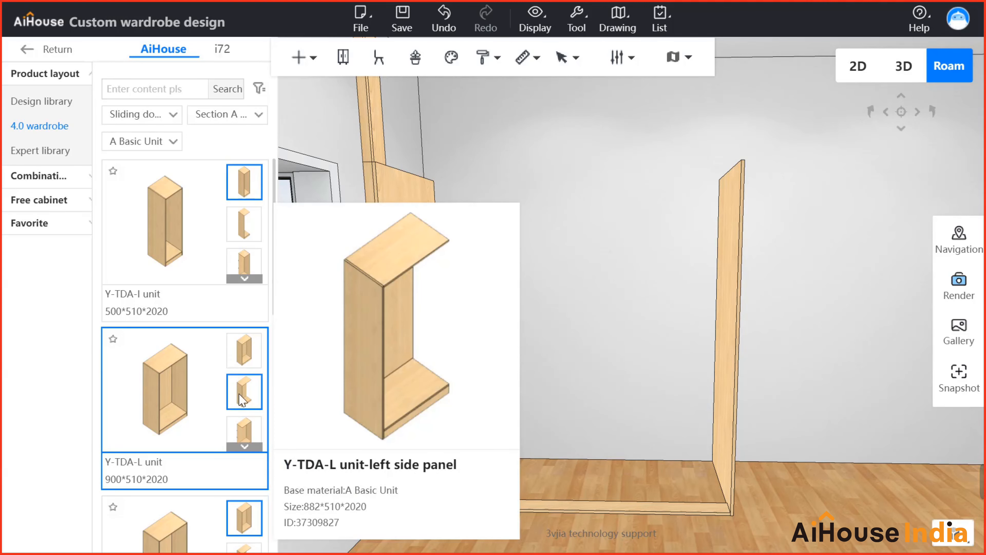
left_click(250, 427)
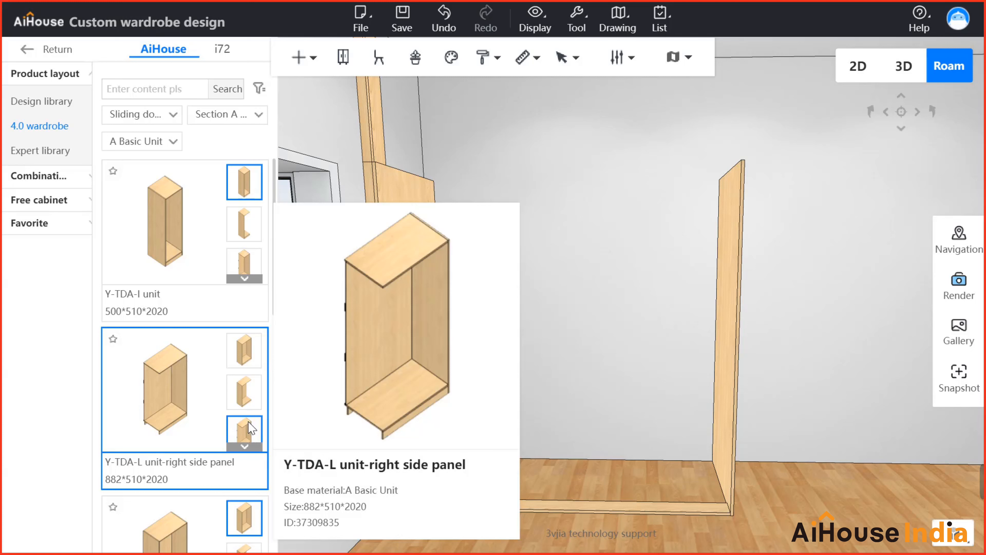
left_click(254, 446)
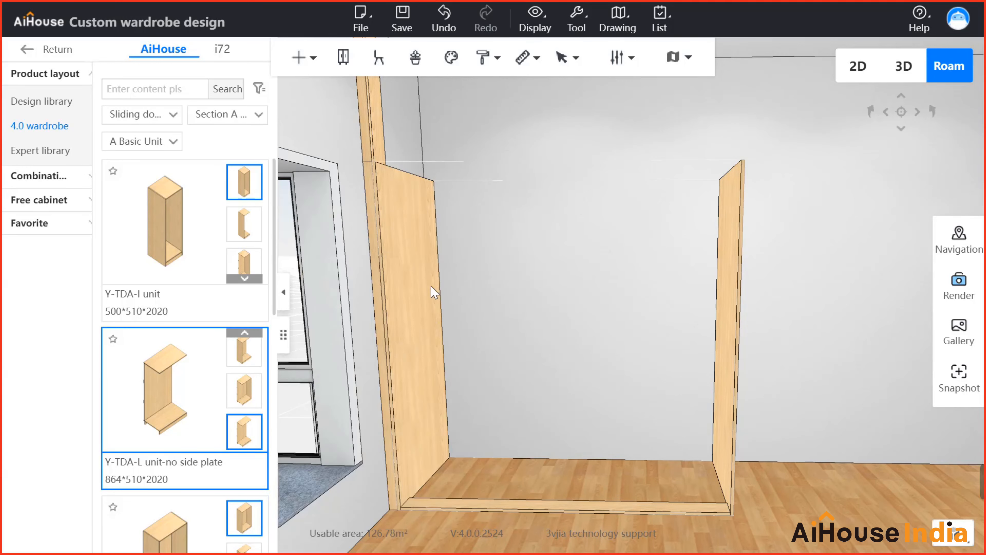
left_click(246, 398)
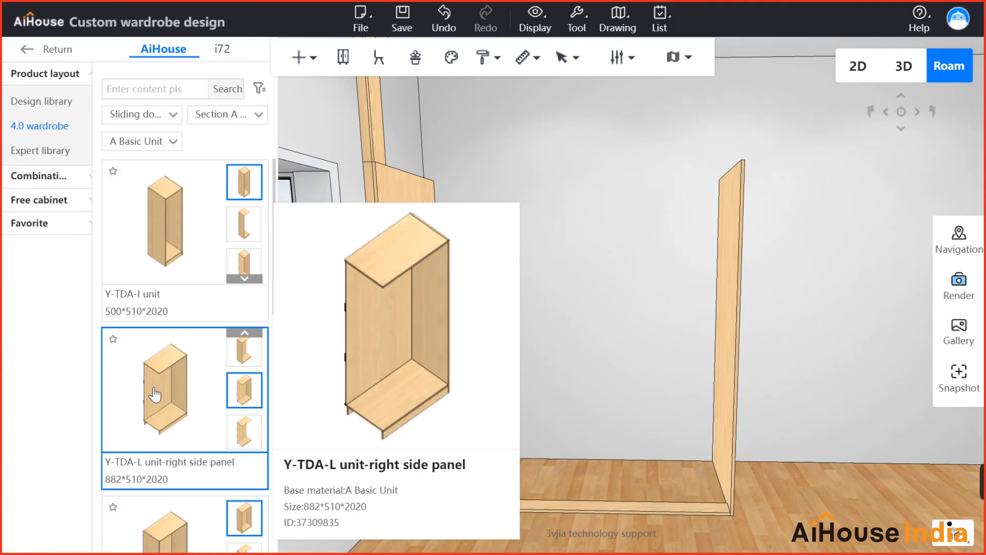
left_click_drag(271, 340, 418, 244)
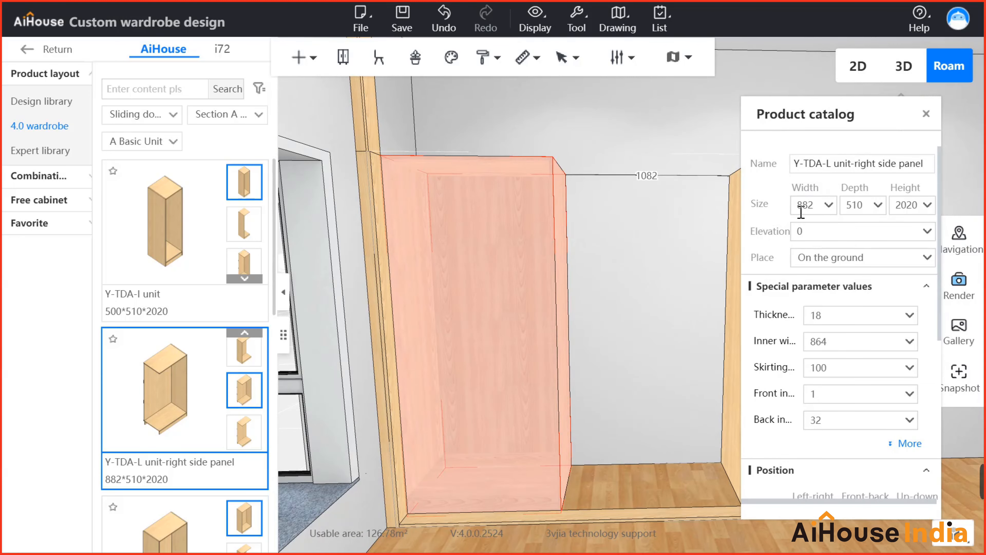
Set the placed Y-TDA-L unit's width to 782 and place a copy of it directly to its right inside the frame.
left_click(802, 206)
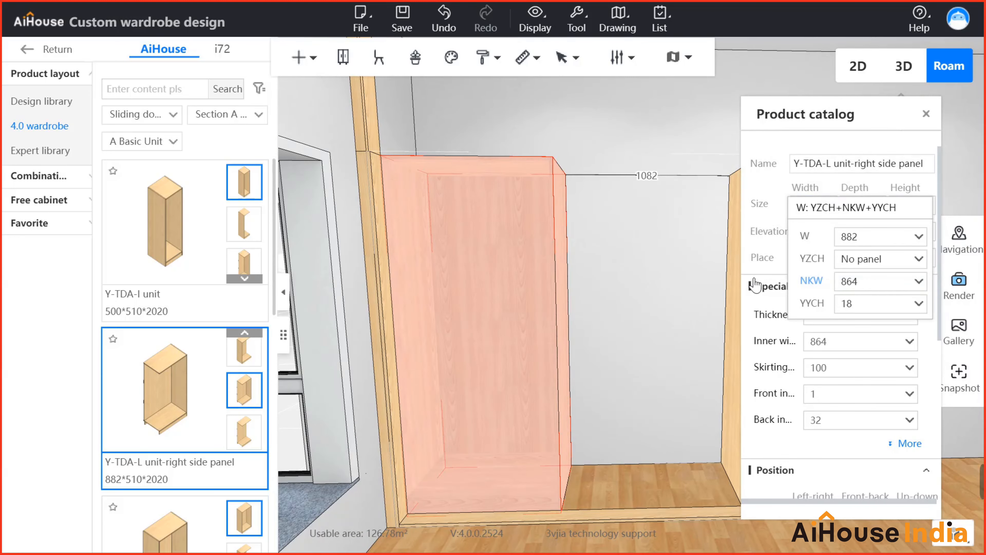
left_click(916, 236)
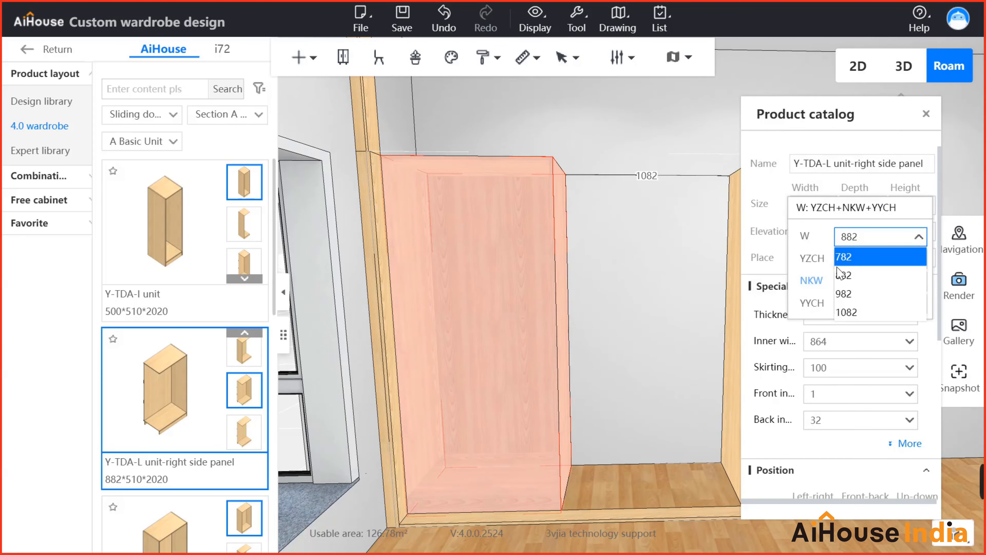
left_click(851, 258)
left_click(617, 268)
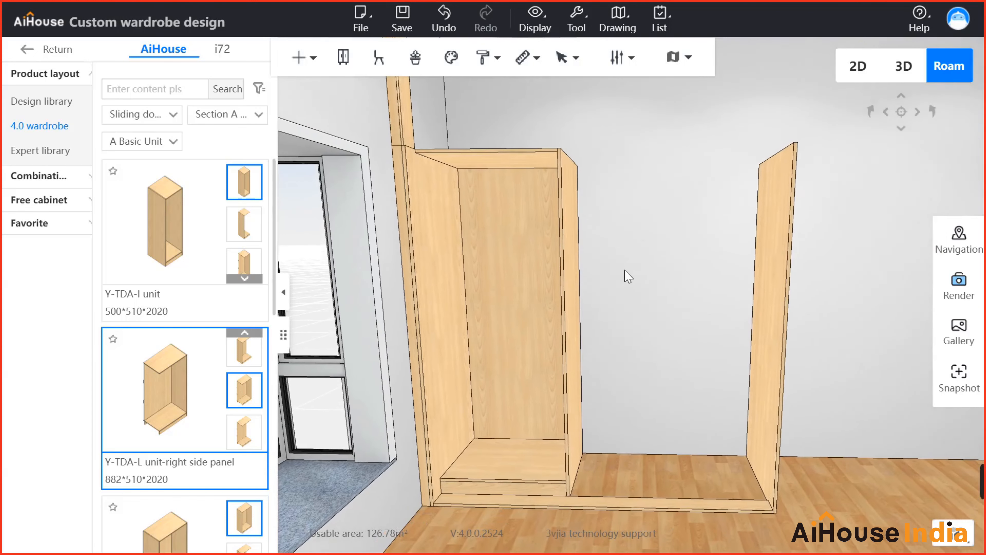
left_click(527, 220)
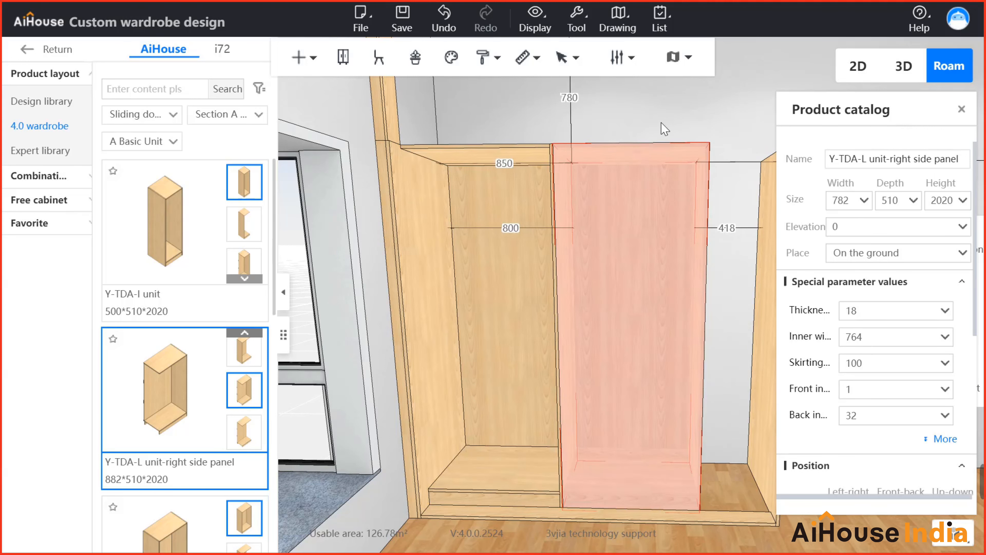
left_click(665, 130)
Place the Y-TDA-I unit-no side plate variant in the remaining gap at the right end of the frame.
key("d")
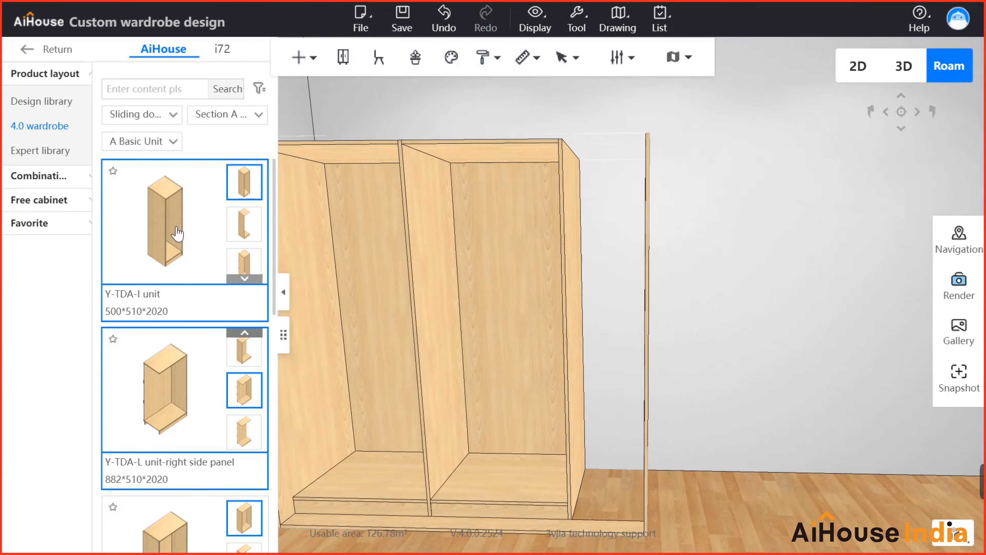
key("a")
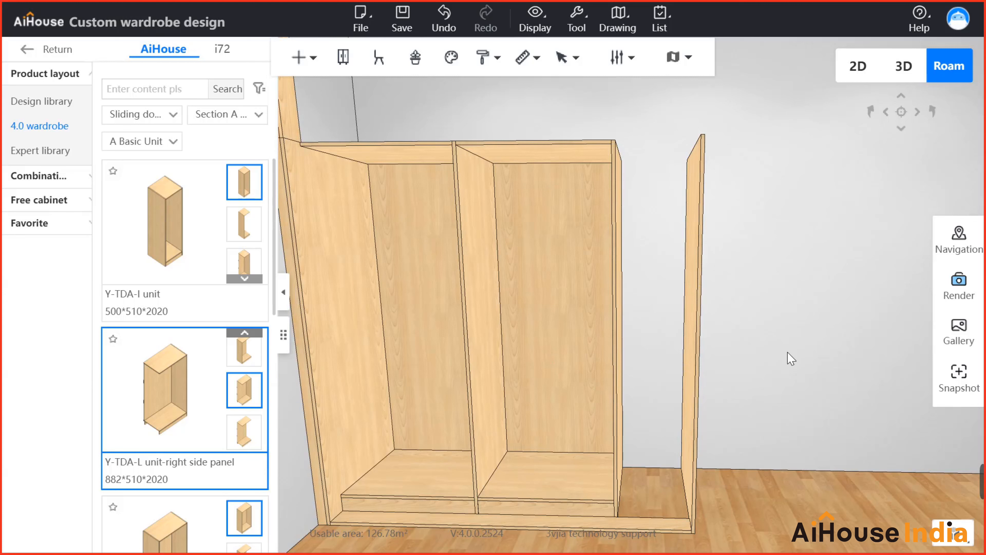
left_click(245, 279)
left_click(248, 260)
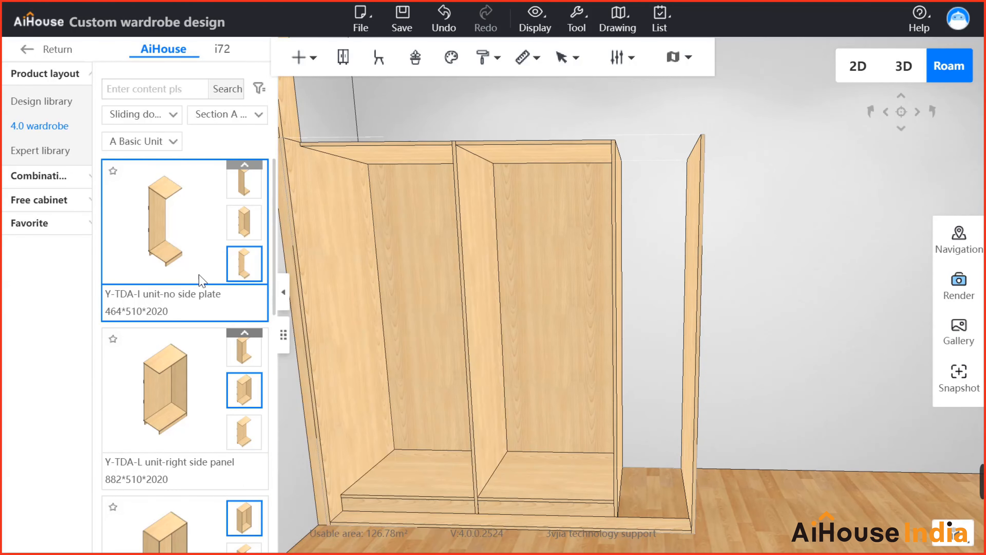
left_click(250, 283)
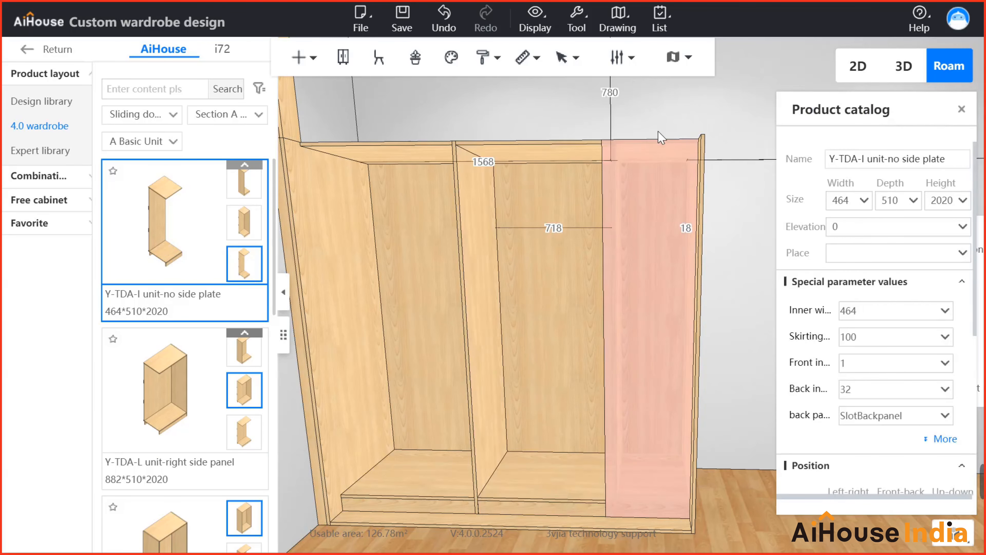
left_click(655, 395)
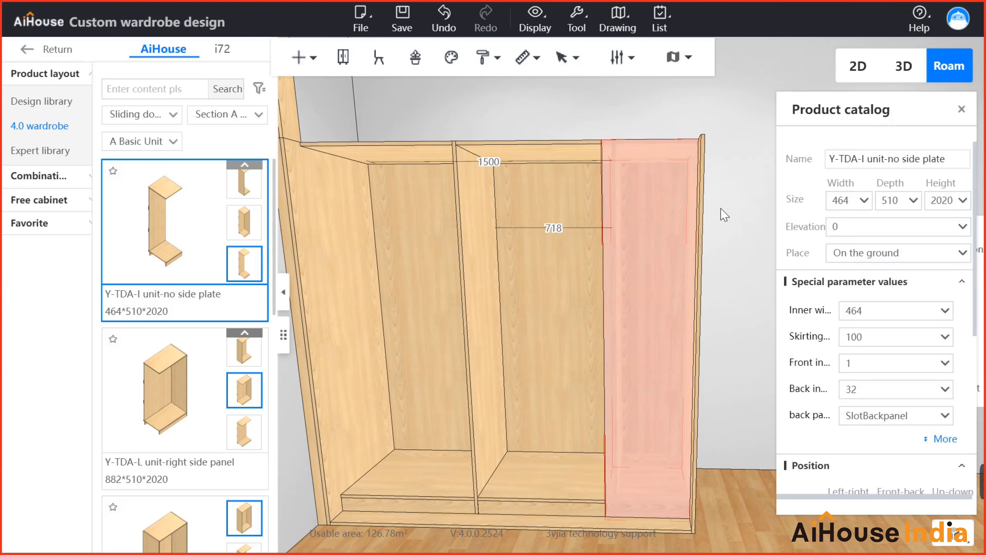
Set the Y-TDA-I unit's width to 400 and its distance from the frame's right panel to 0.
left_click(850, 199)
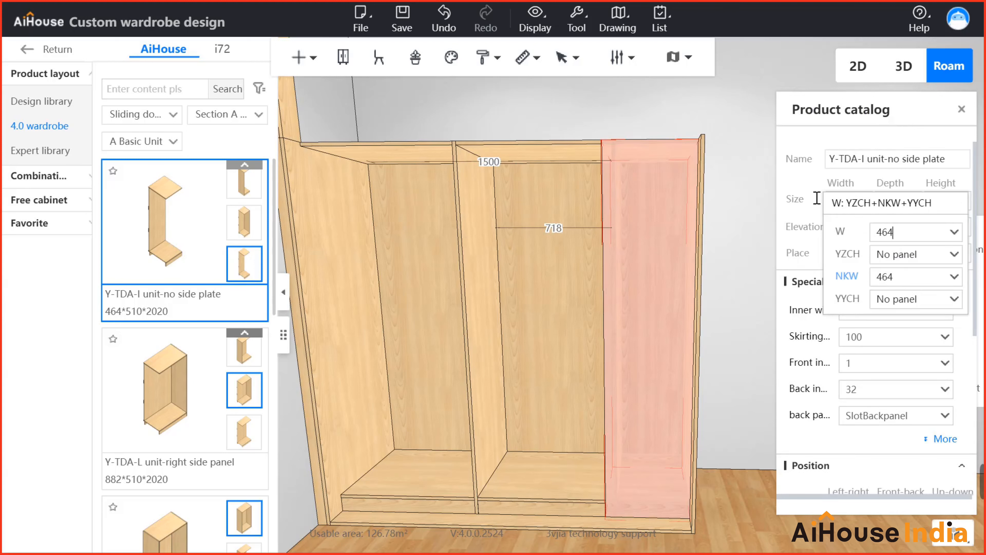
left_click_drag(894, 232, 882, 234)
left_click(878, 233)
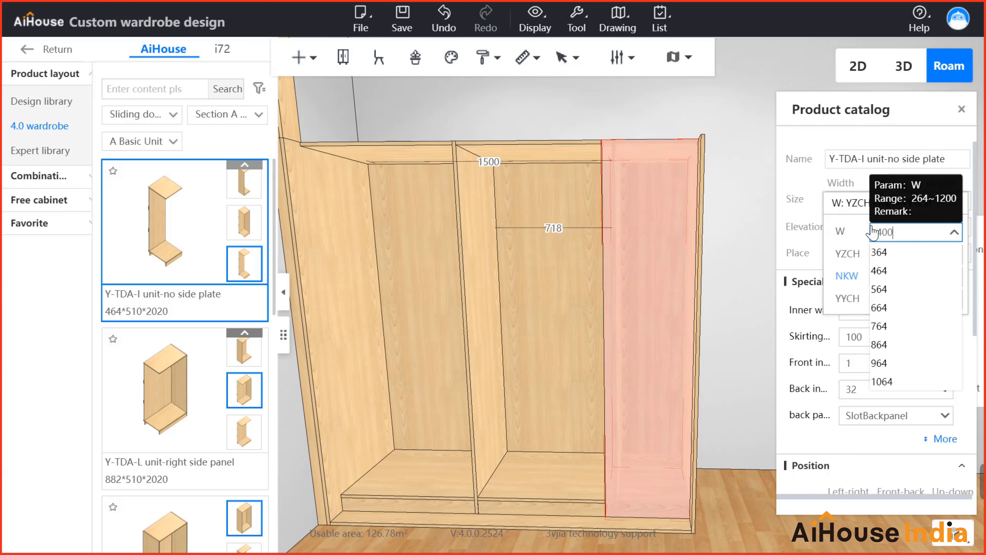
key("Return")
left_click(680, 159)
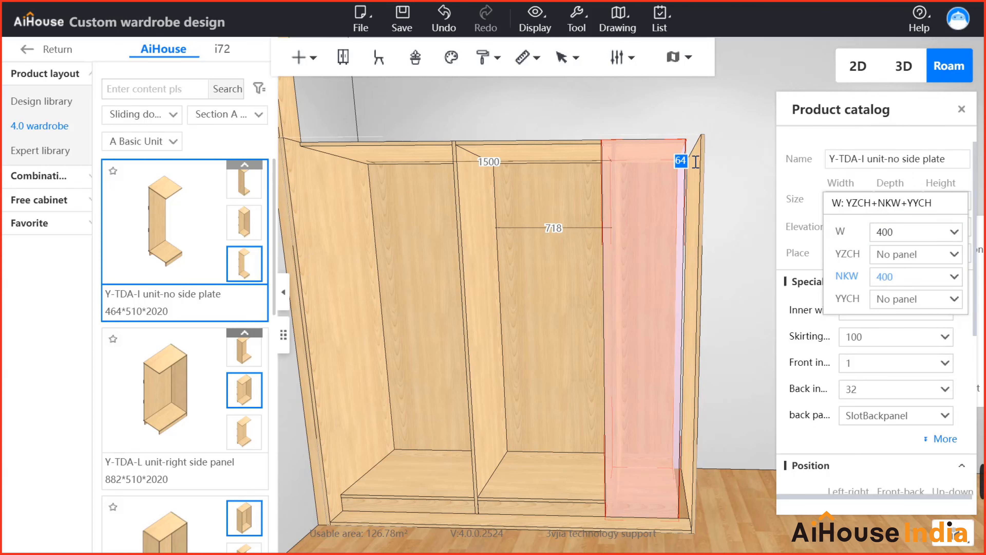
type("0")
key("Return")
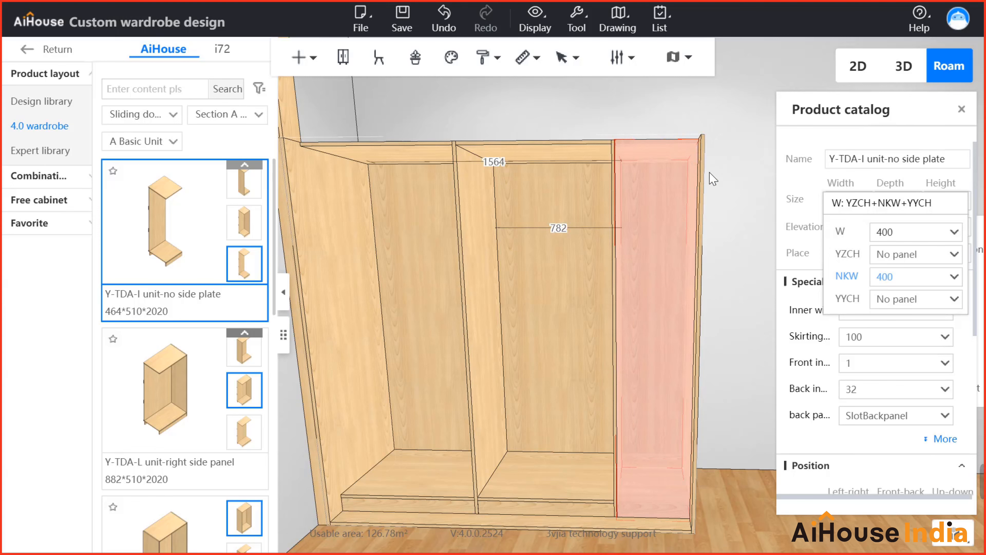
left_click(732, 182)
Replace the function set of the leftmost wardrobe unit with the GLY-Y-01-L/R layout.
left_click_drag(732, 183, 457, 194)
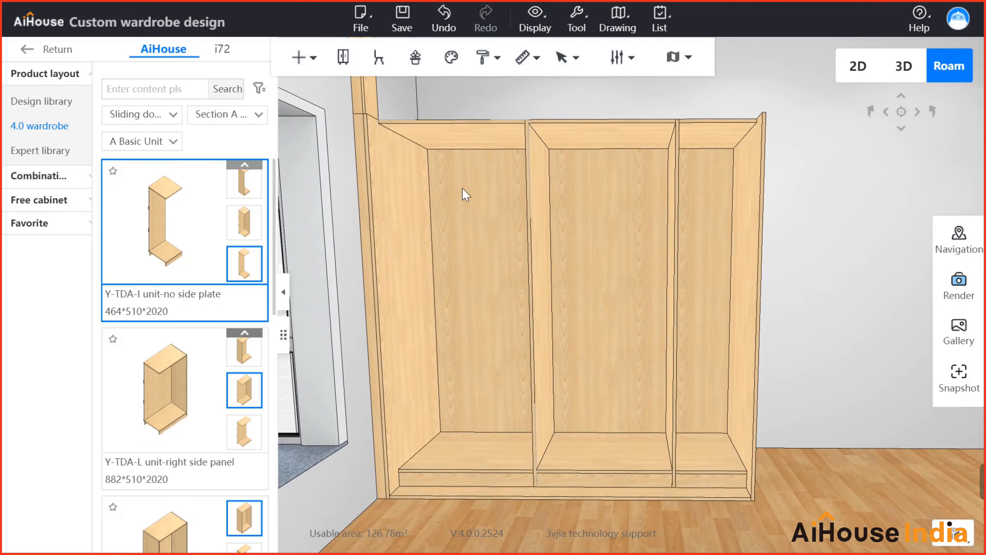
right_click(465, 195)
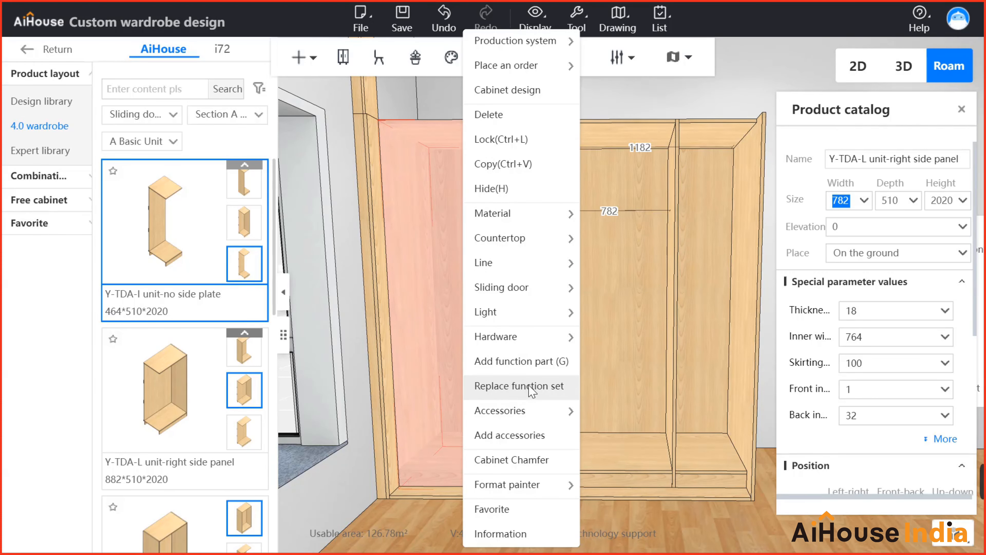
left_click(519, 385)
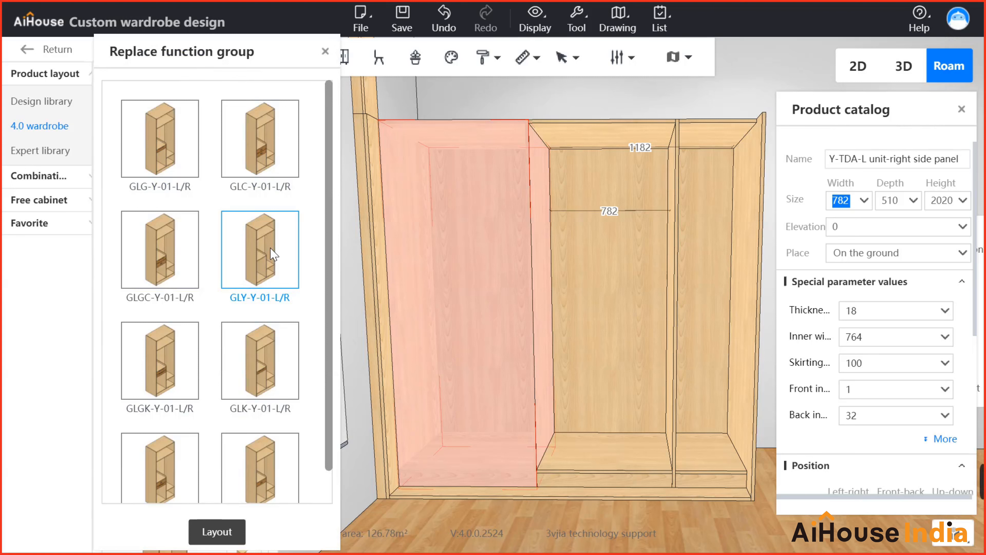
left_click(229, 536)
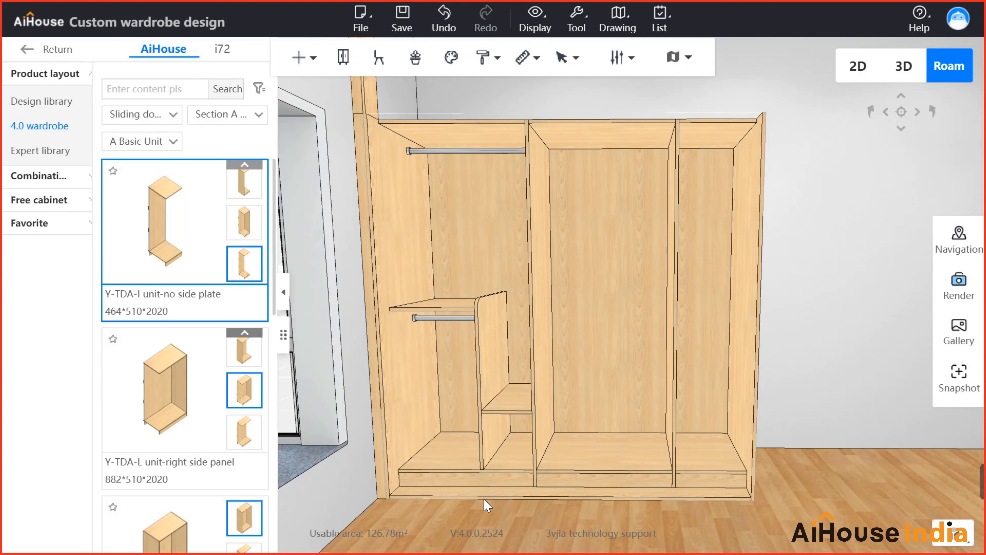
left_click_drag(446, 519, 452, 521)
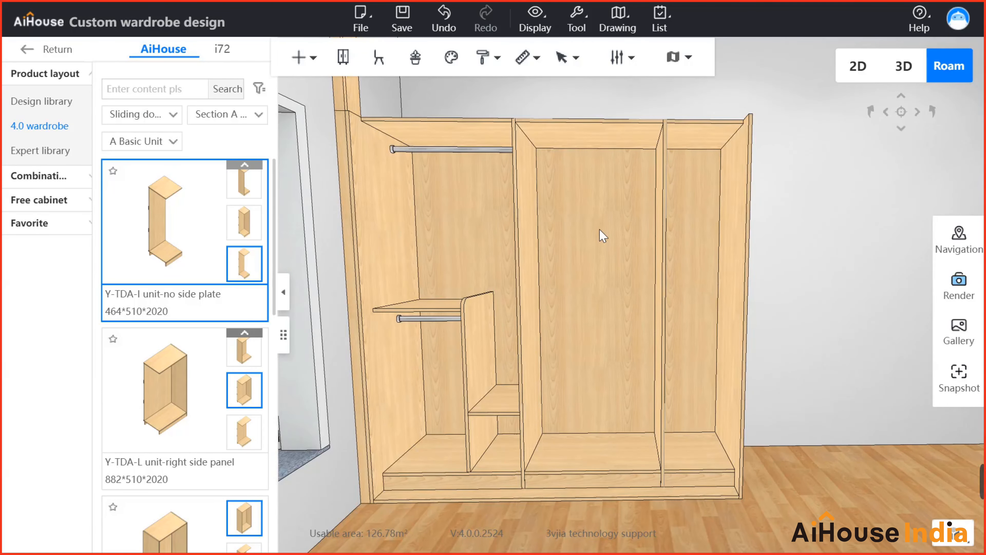
Replace the function set of the middle Y-TDA-L unit with the GLY-Y-01-L/R layout.
right_click(583, 215)
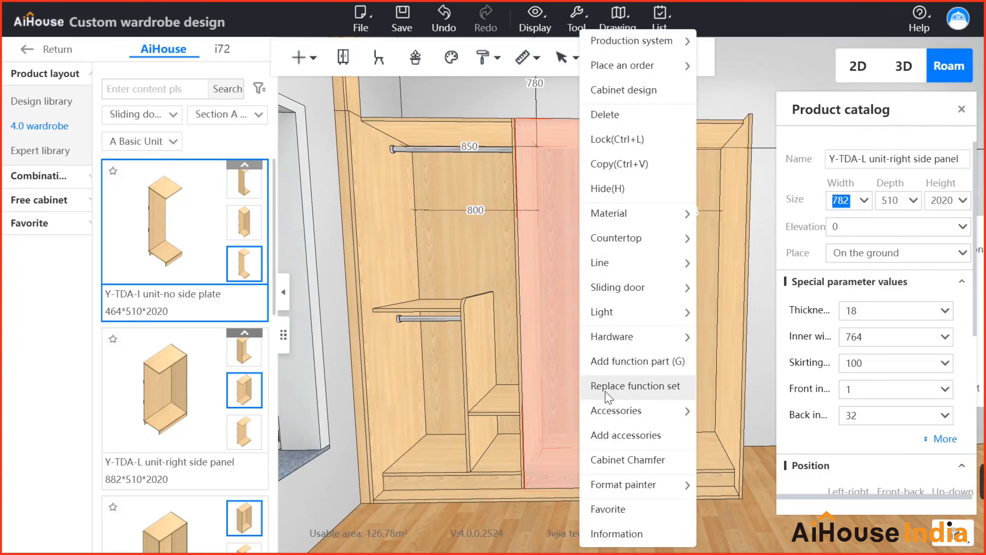
left_click(626, 388)
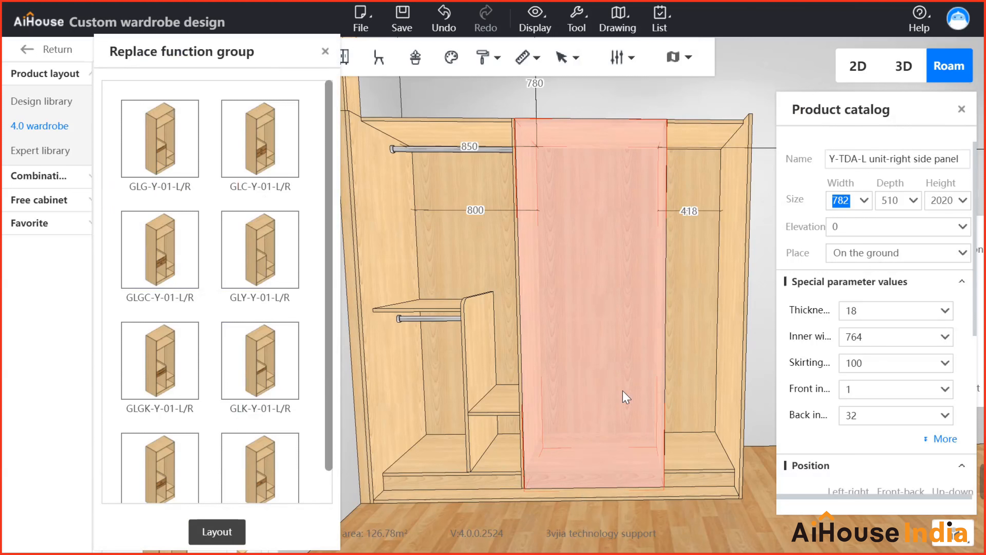
left_click(267, 260)
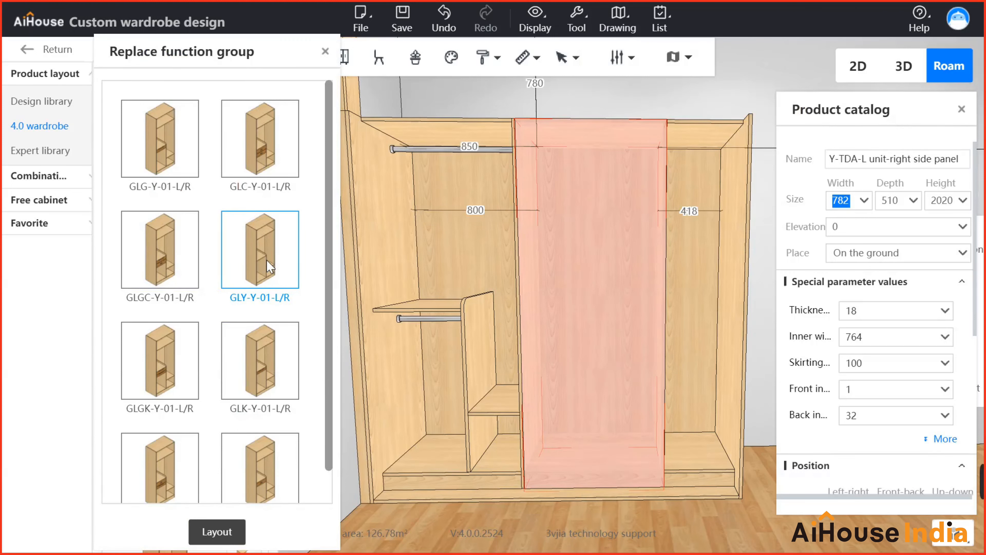
left_click(228, 532)
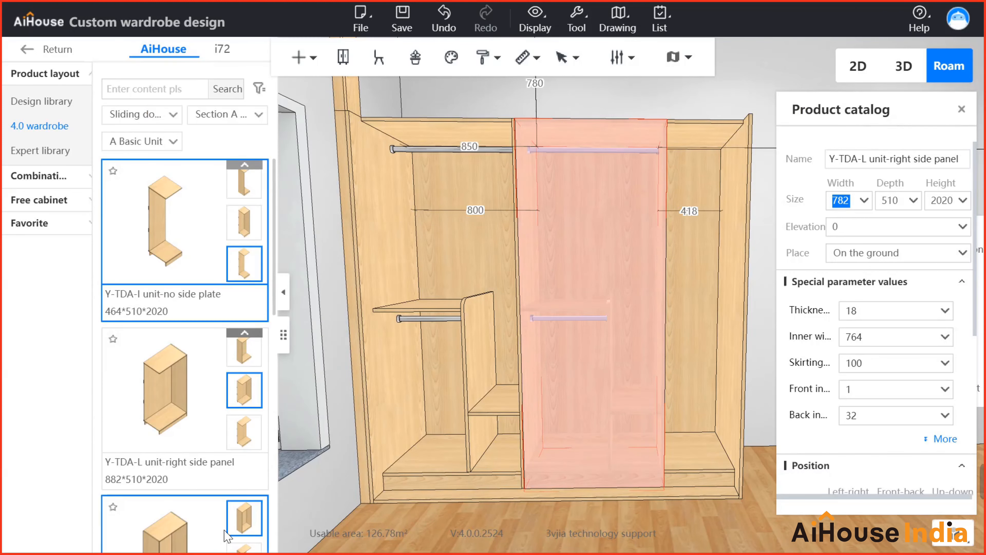
left_click(601, 528)
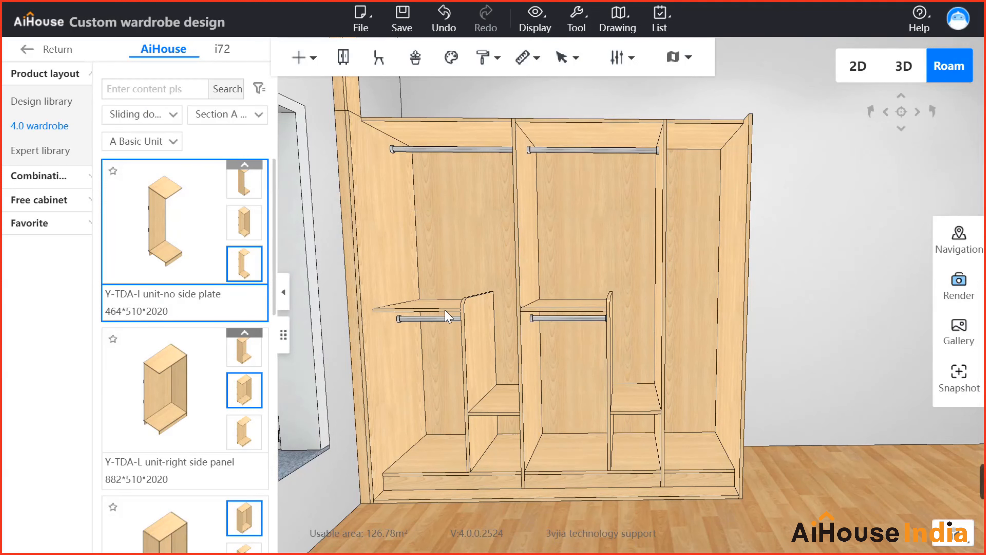
Set the direction of the middle unit's Y-GLY-01 function set to Right.
left_click(607, 312)
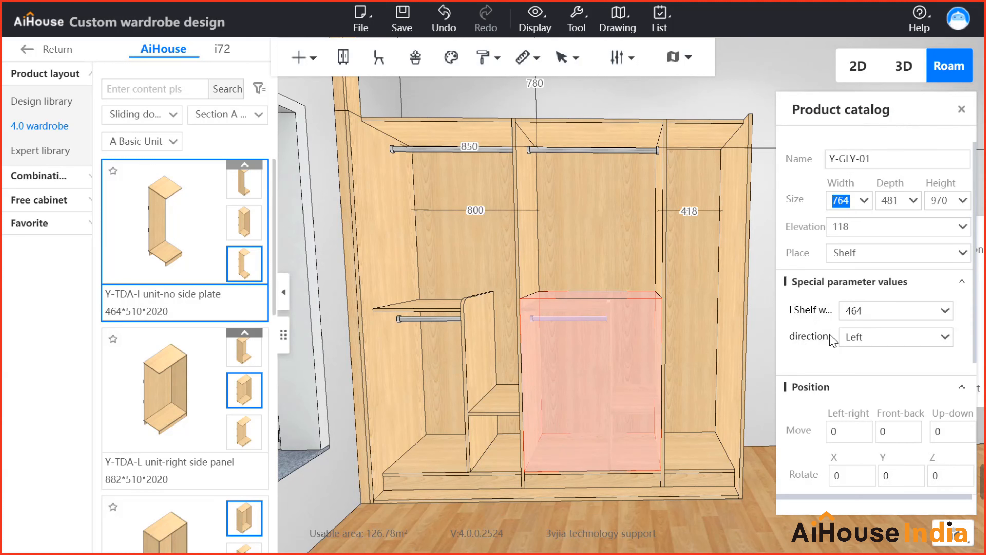
left_click(945, 336)
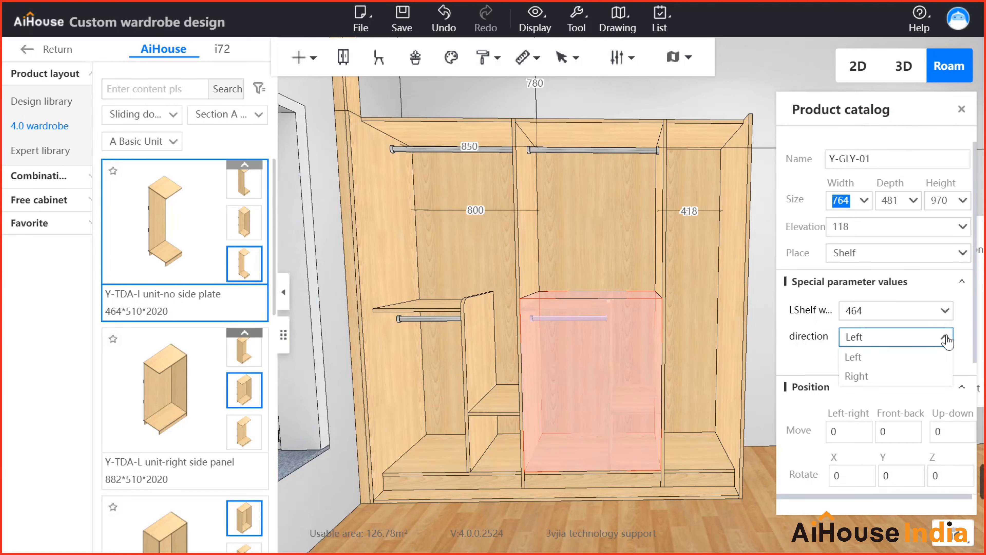
left_click(865, 377)
left_click(689, 514)
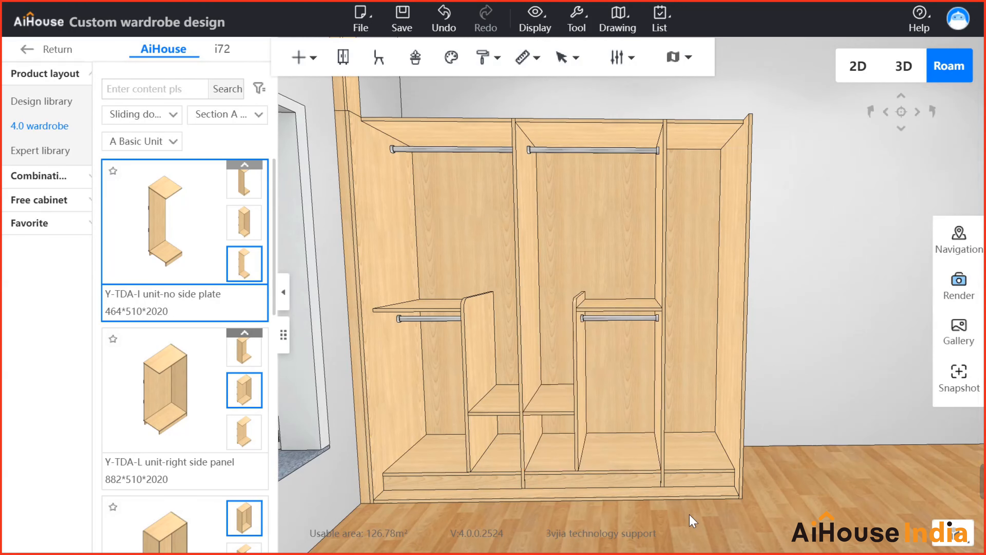
Start adding a function part to the narrow Y-TDA-I unit and open the library's Wardrobe functional material category.
left_click_drag(856, 329, 786, 314)
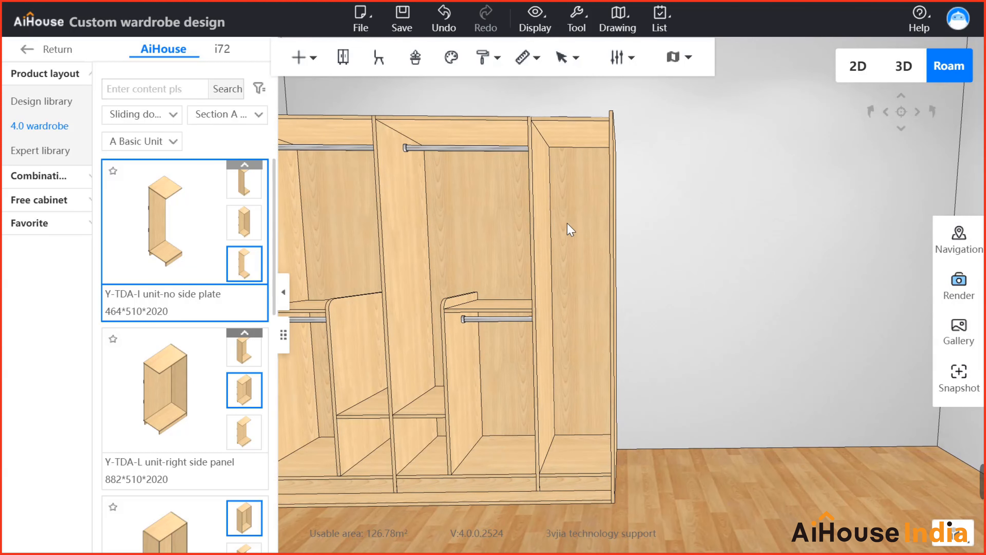
left_click_drag(737, 299, 646, 281)
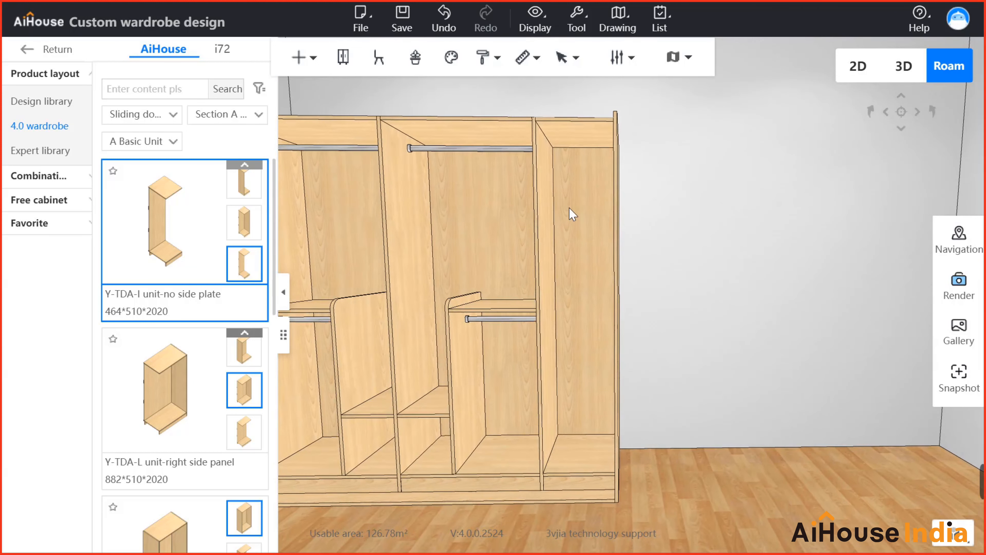
right_click(588, 171)
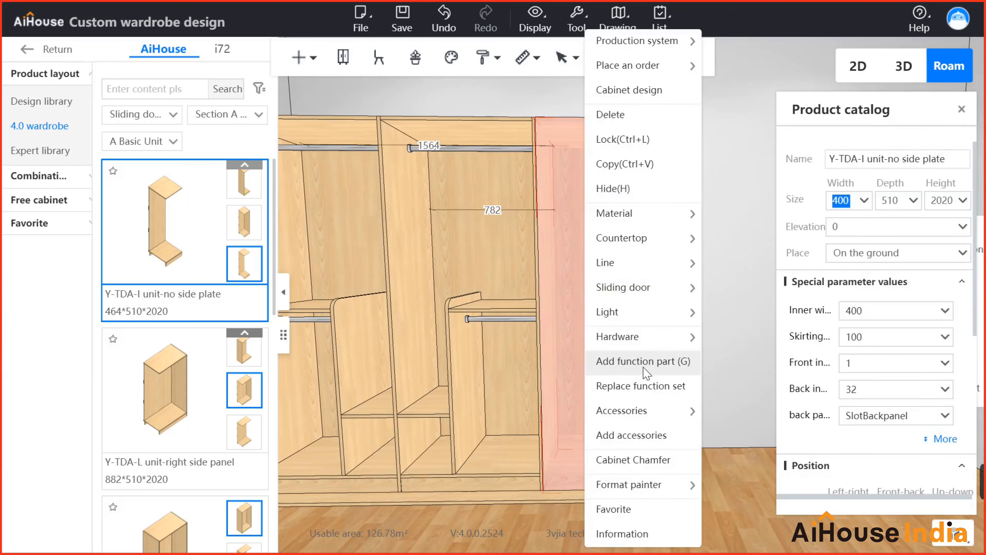
left_click(687, 369)
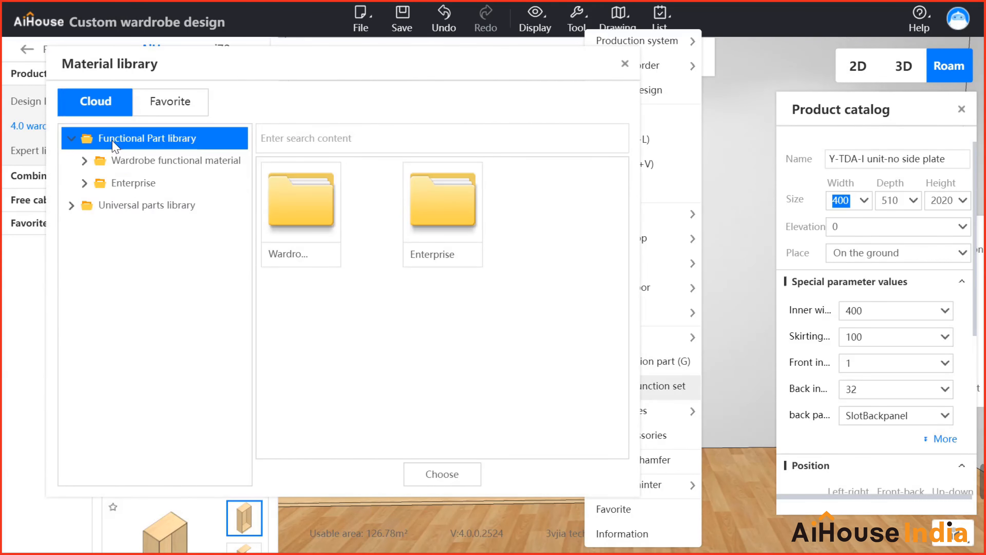
left_click(120, 162)
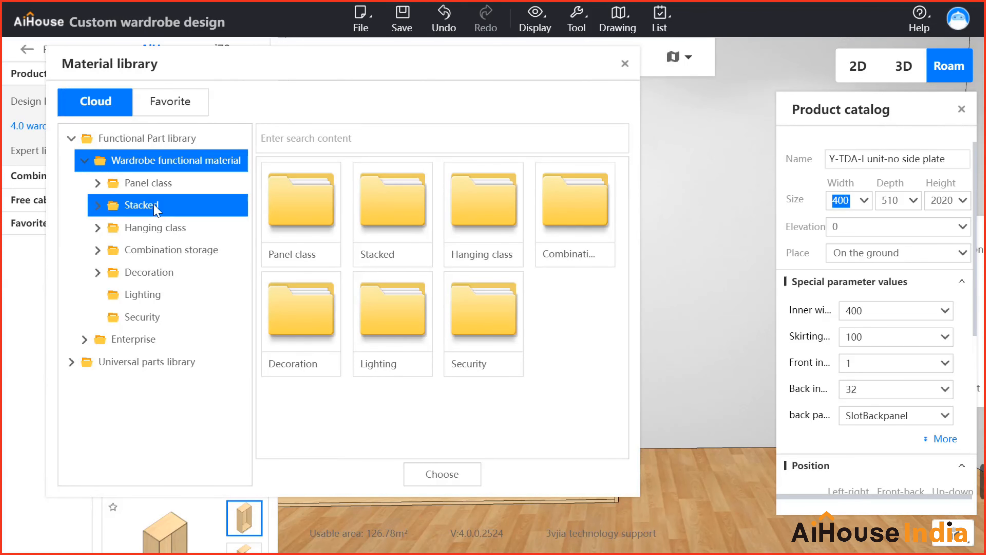
Look through the stacked, hanging, combination storage, decoration and lighting parts available in the functional part library.
left_click(142, 204)
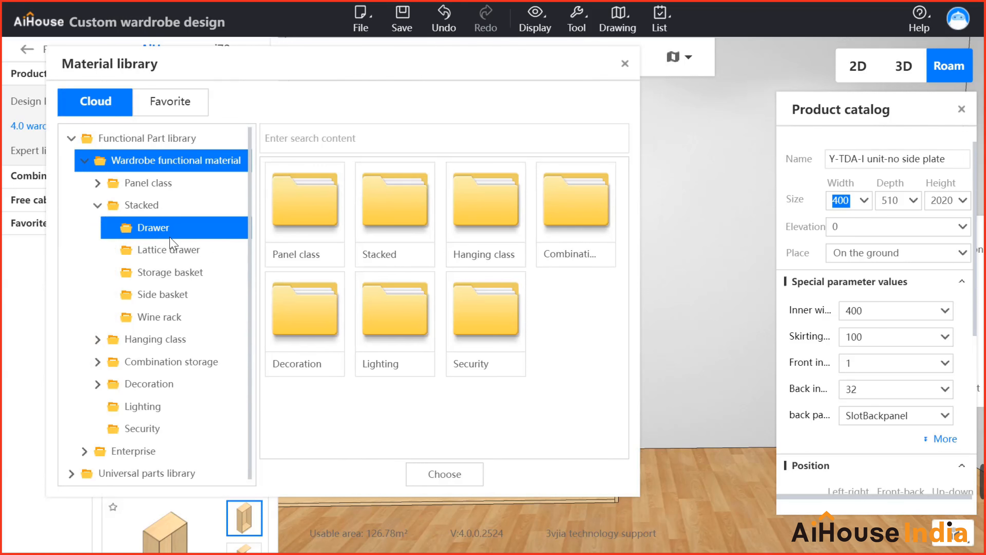
left_click(143, 343)
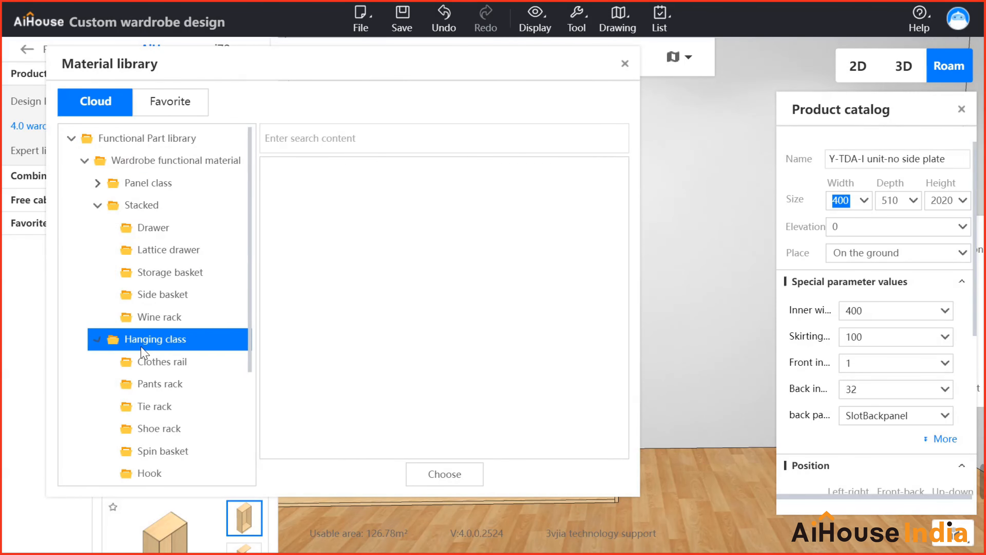
left_click(151, 363)
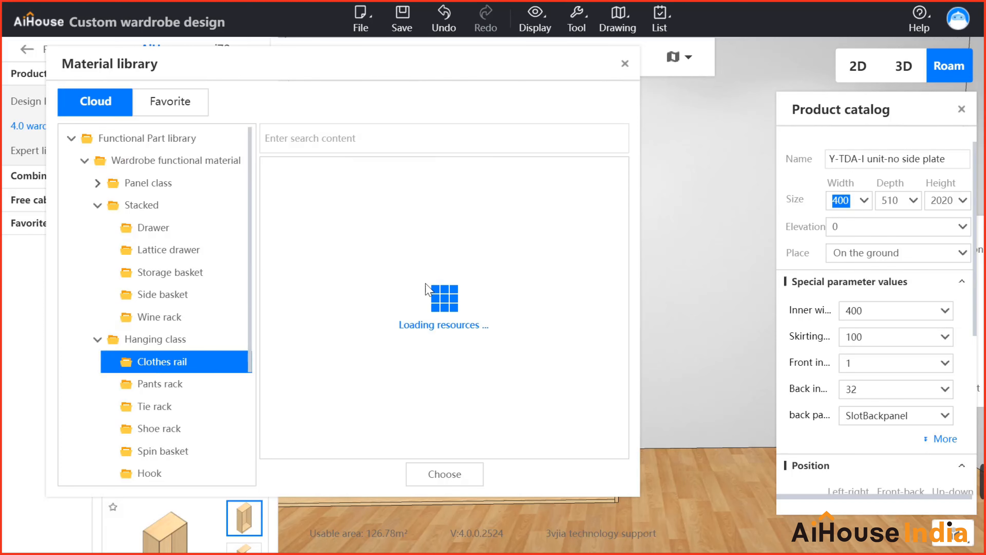
scroll(163, 394, "down", 4)
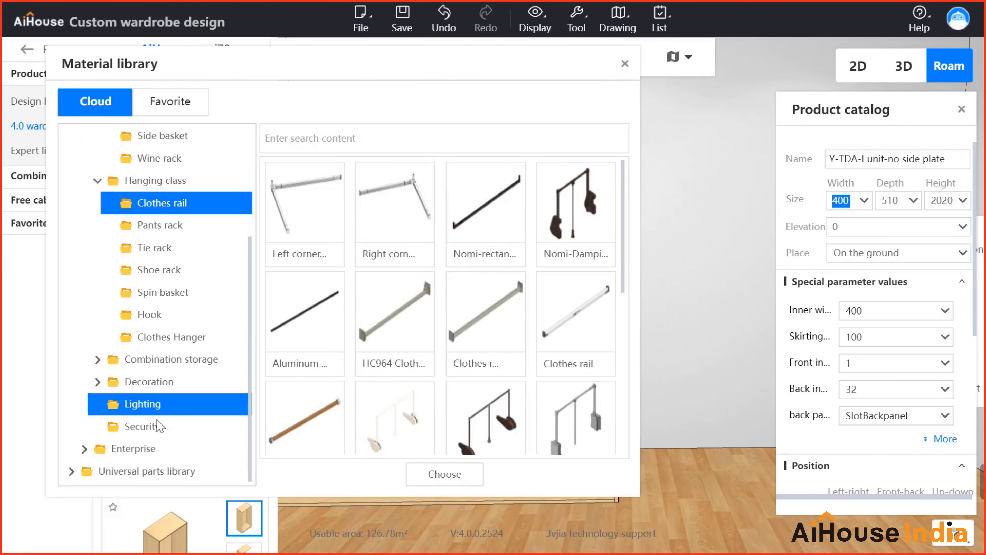
left_click(148, 358)
scroll(155, 389, "down", 2)
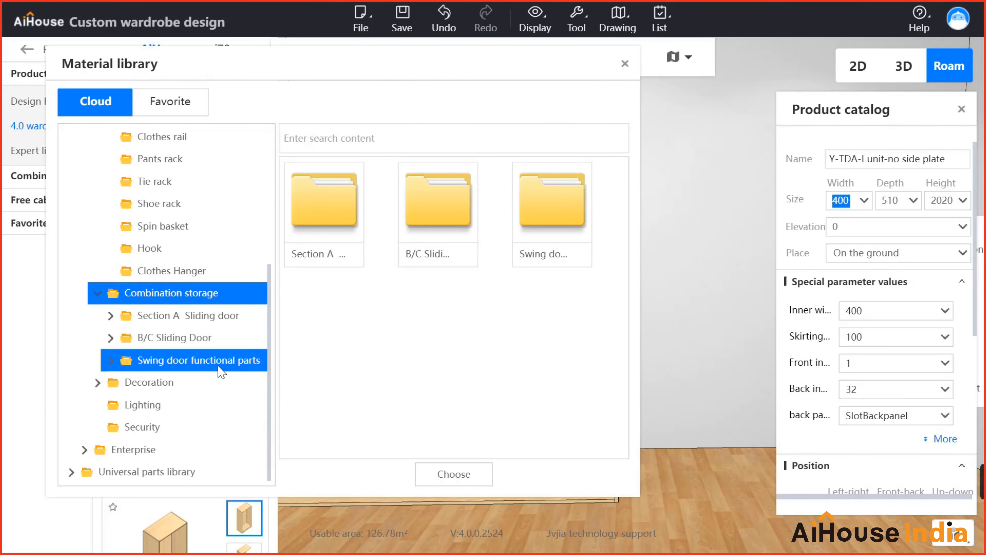
left_click(204, 313)
left_click(196, 336)
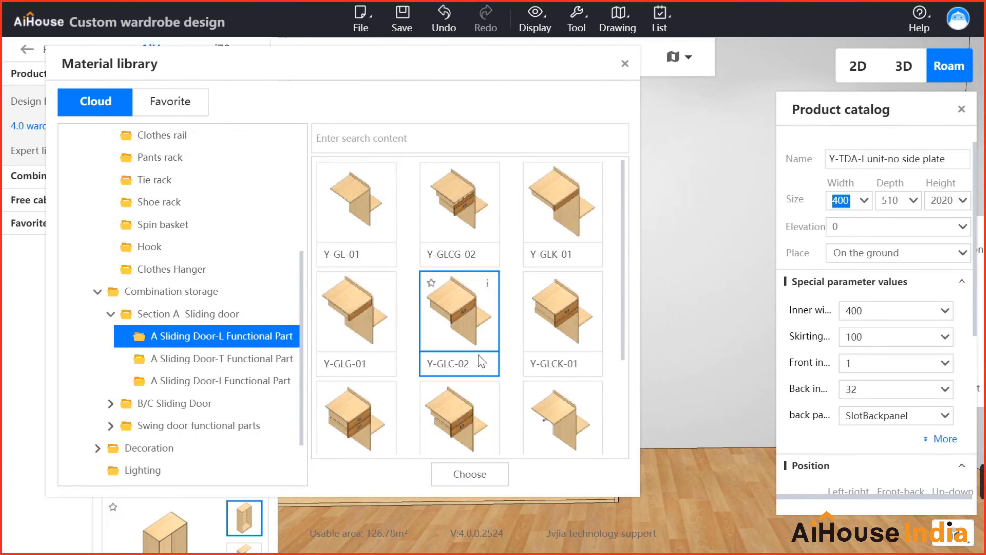
scroll(171, 408, "down", 2)
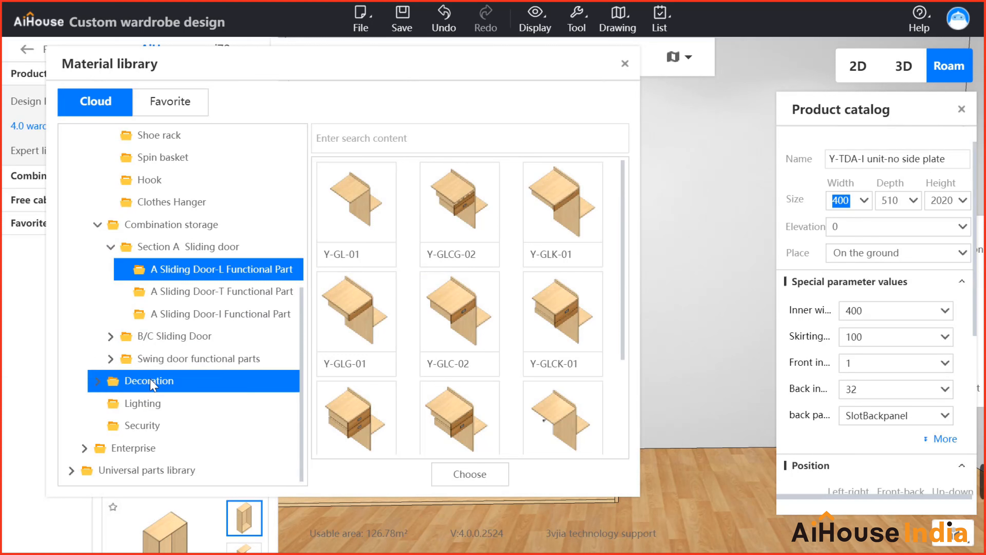
left_click(151, 381)
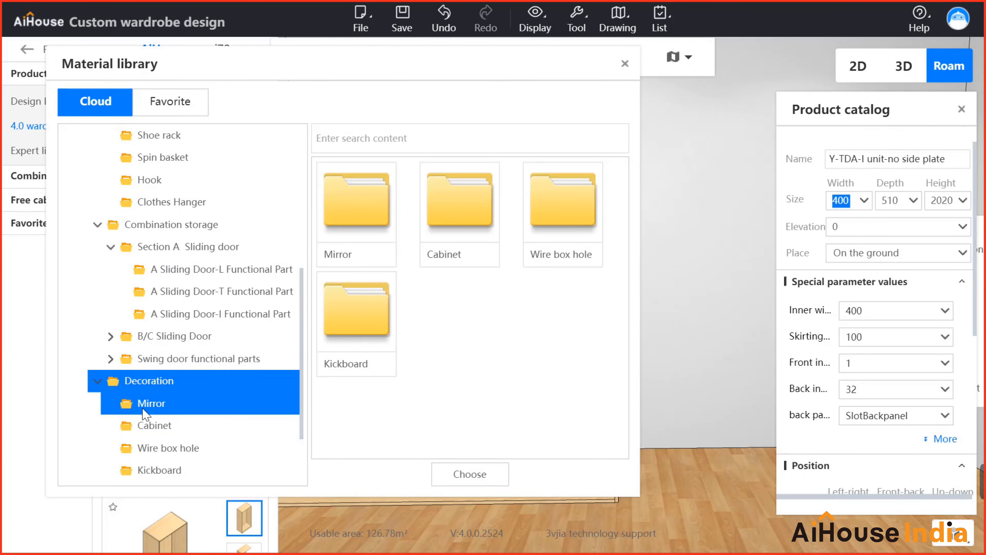
left_click(150, 404)
scroll(186, 414, "down", 2)
left_click(155, 337)
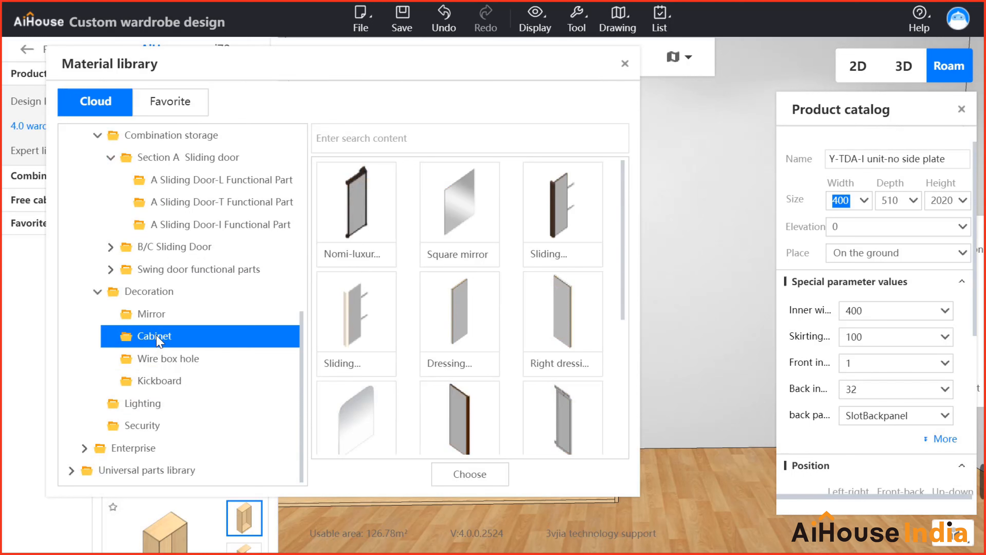
left_click(144, 404)
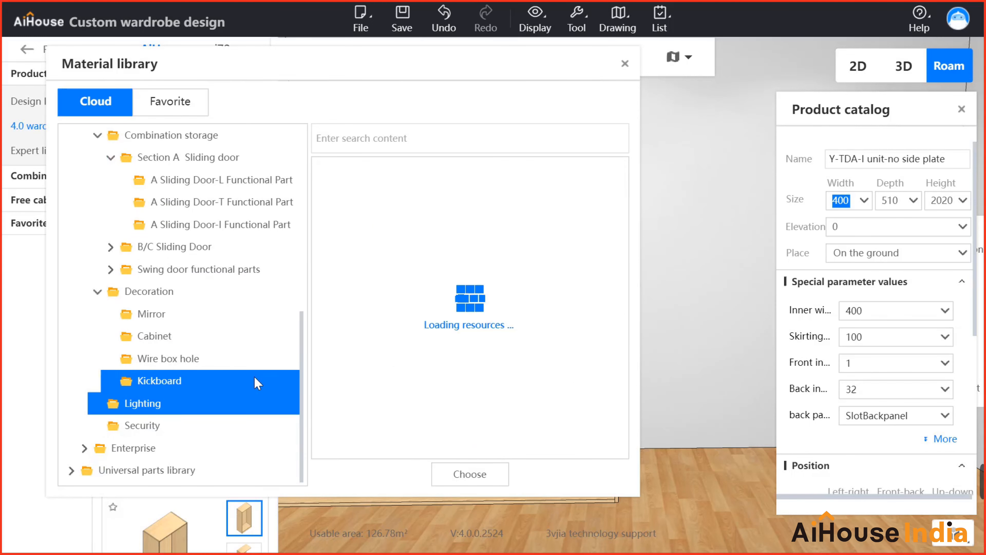
scroll(170, 189, "up", 10)
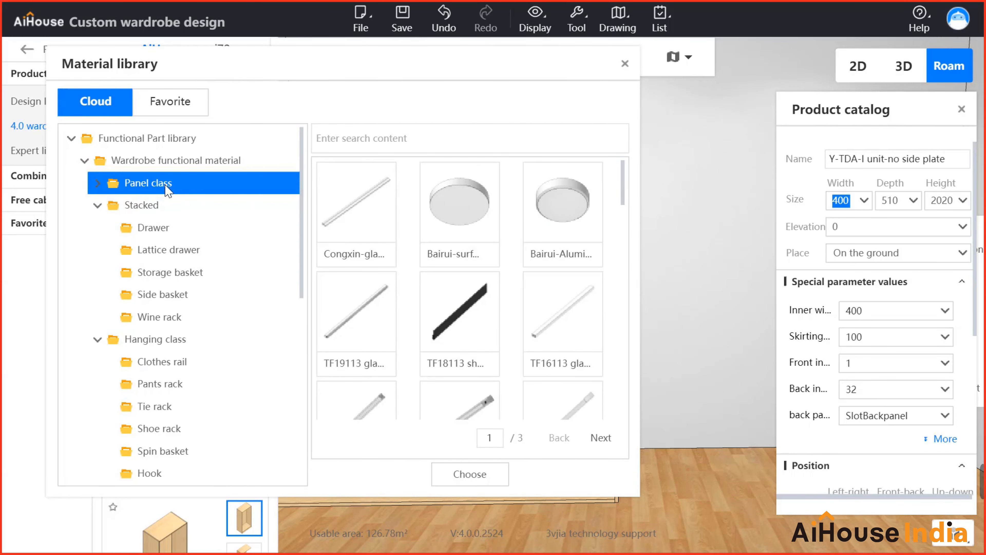
Place an Active shelf from the 18mm panel standard functional parts in the narrow Y-TDA-I unit at an elevation of about 993.5.
left_click(125, 190)
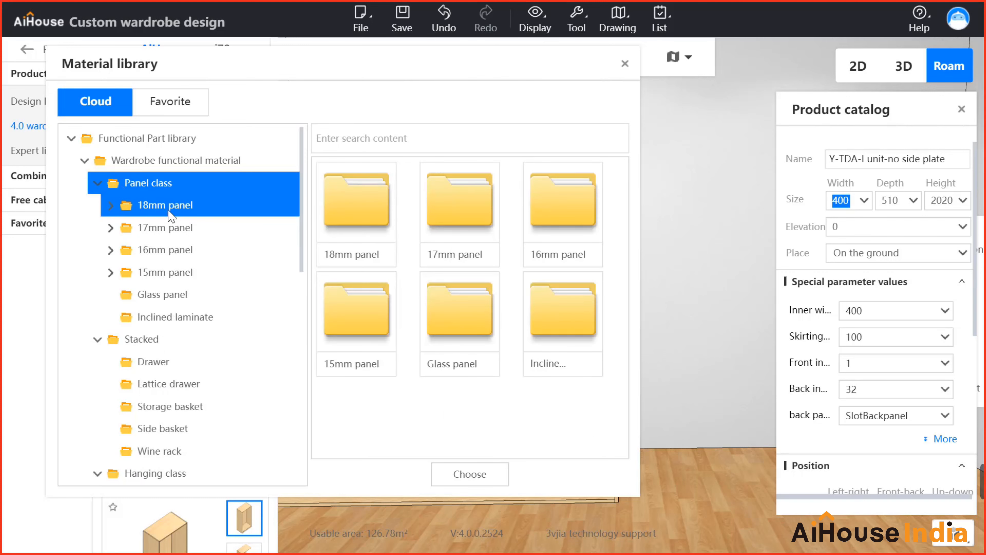
left_click(158, 213)
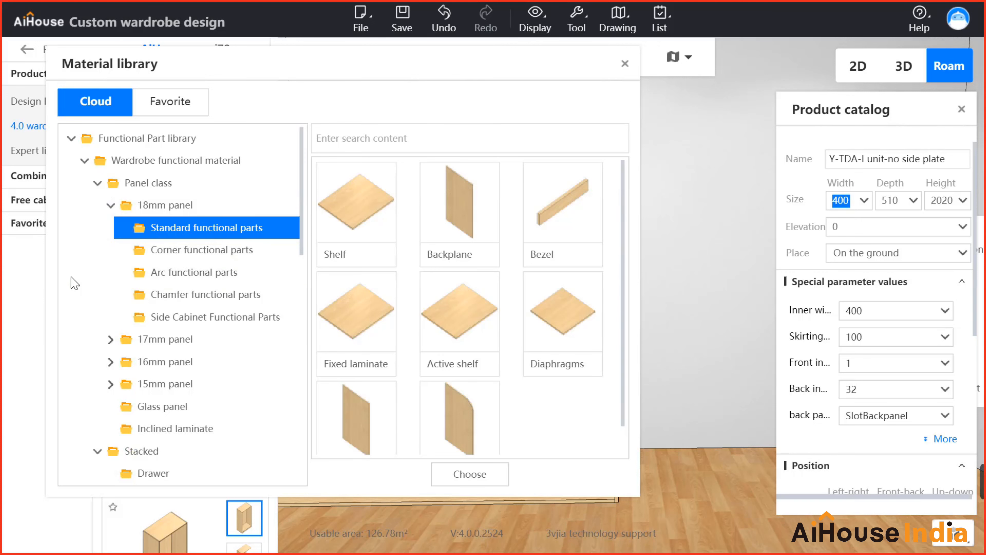
double_click(452, 325)
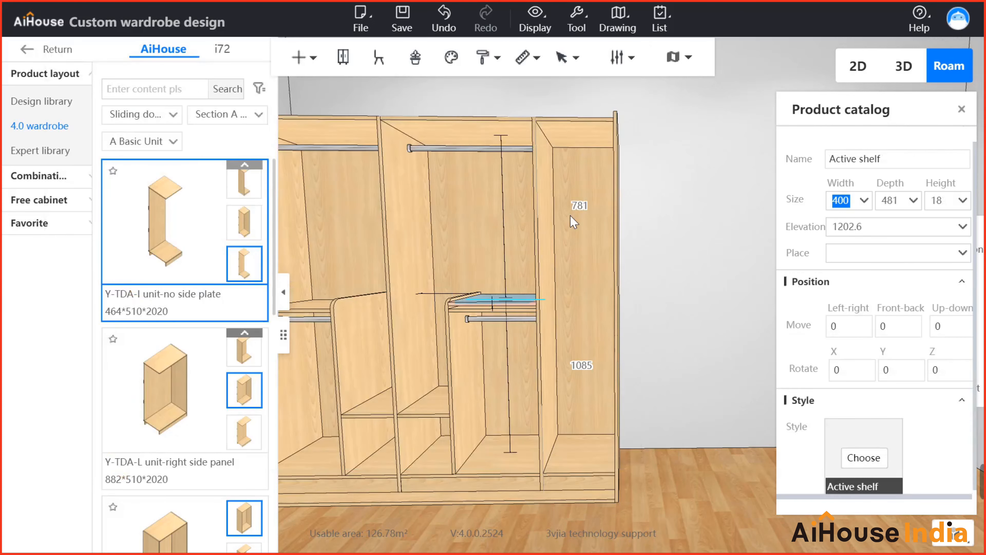
left_click(576, 268)
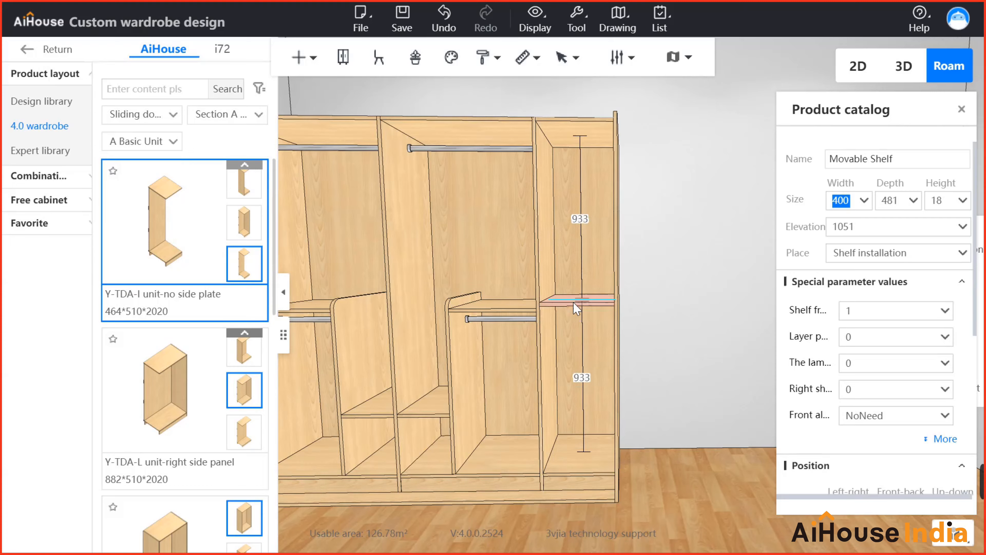
double_click(577, 311)
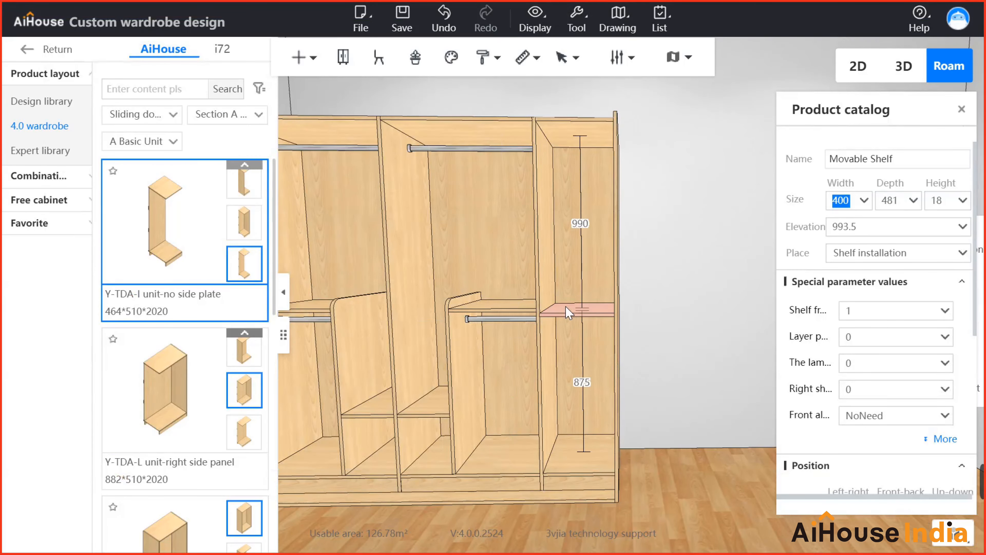
left_click(567, 309)
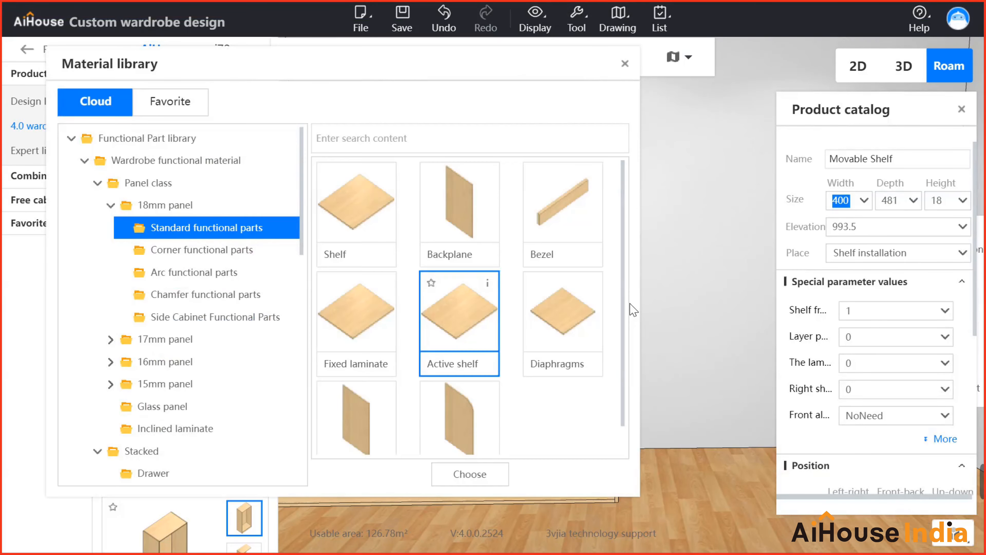
left_click(624, 64)
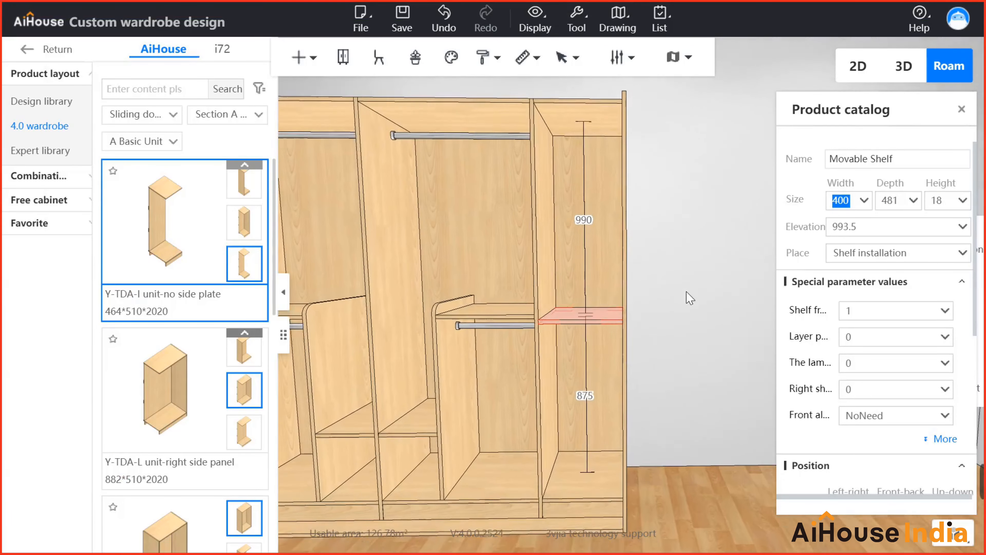
Divide the narrow unit's interior evenly with the movable shelf, using the Number 4 option.
scroll(652, 326, "up", 5)
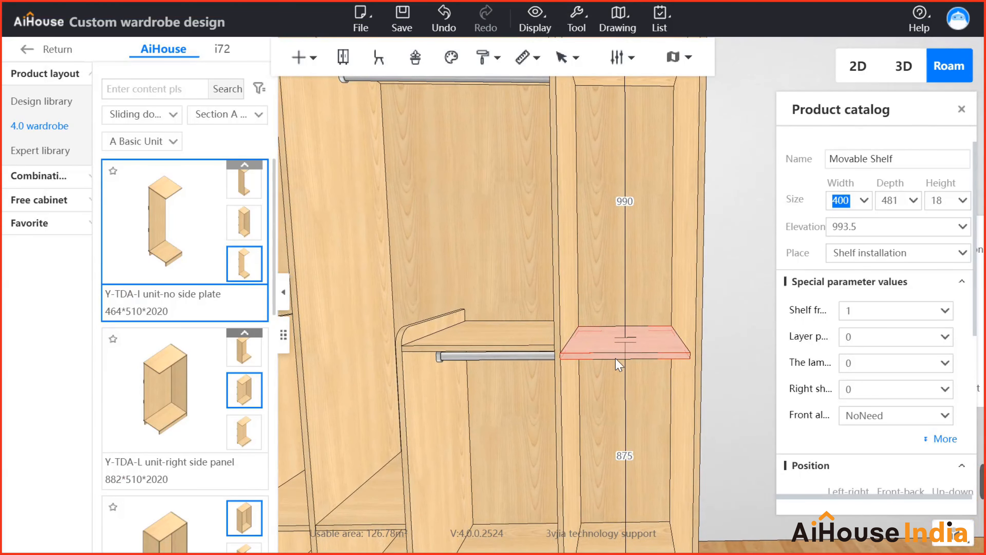
right_click(590, 350)
mouse_move(645, 496)
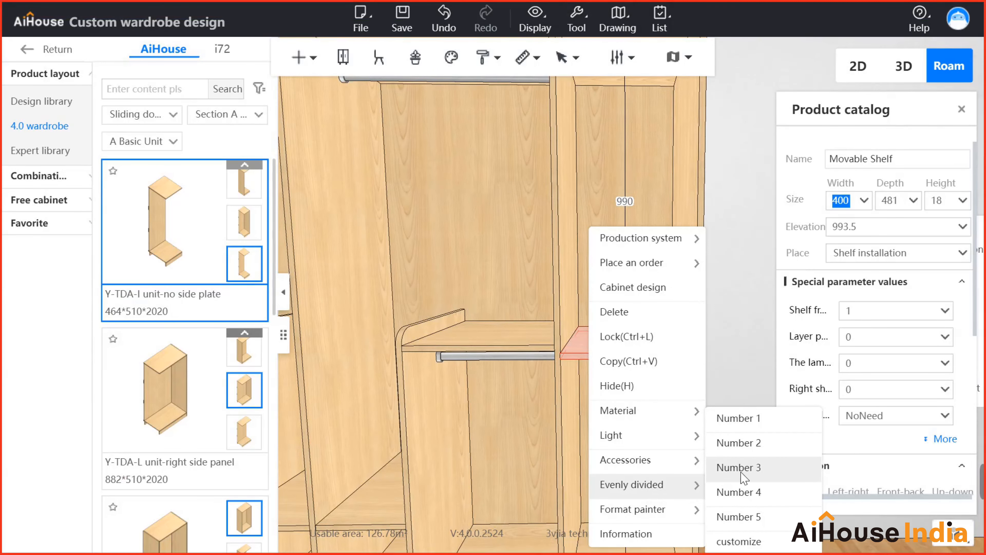
left_click(731, 492)
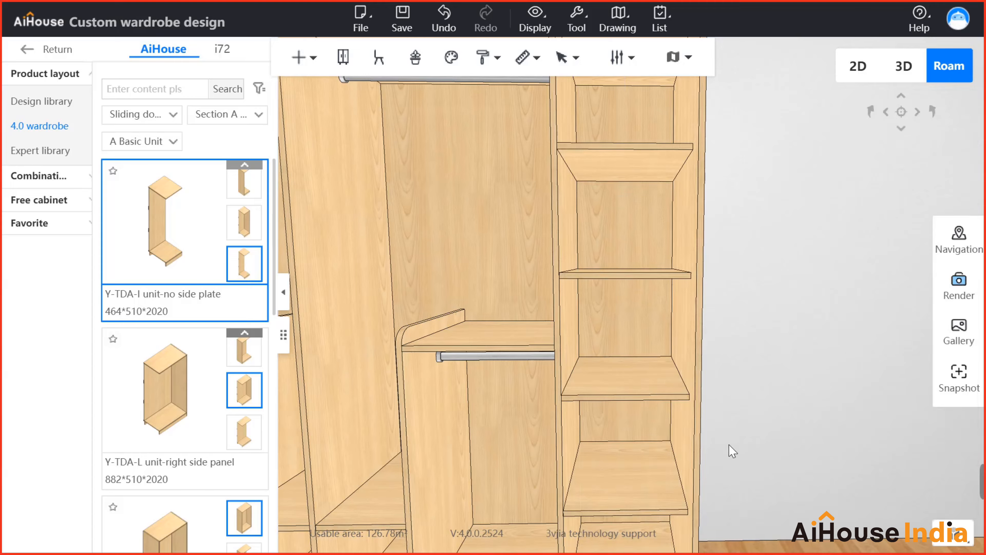
scroll(775, 353, "down", 5)
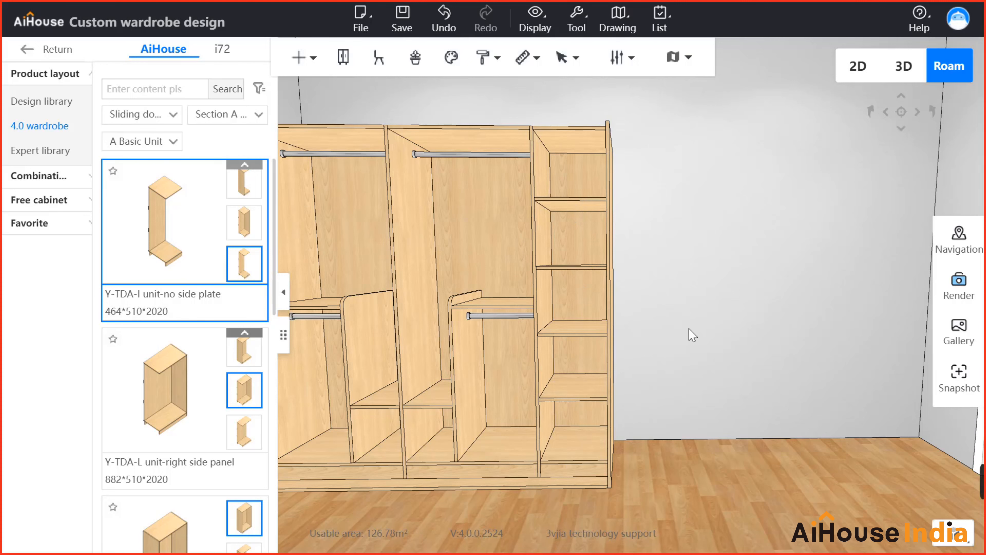
Show the Open-door top cabinet parts from the Top Cabinet category of the 4.0 wardrobe library.
left_click_drag(693, 335, 820, 315)
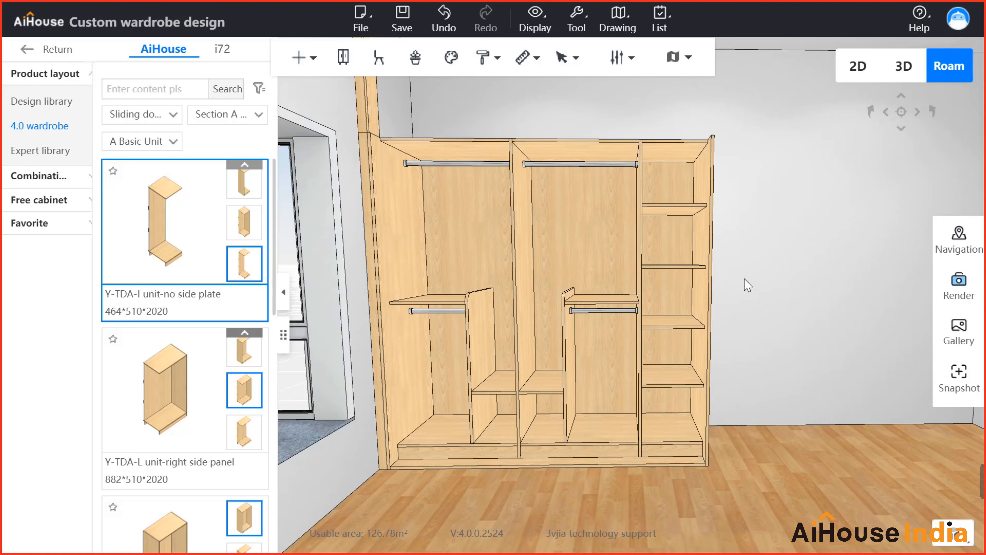
key("q")
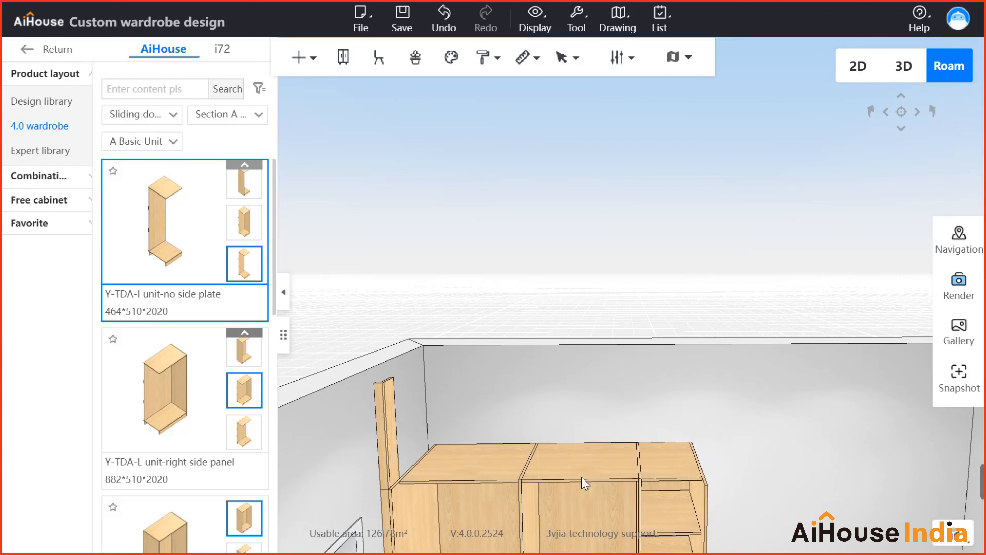
left_click_drag(750, 424, 773, 343)
key("w")
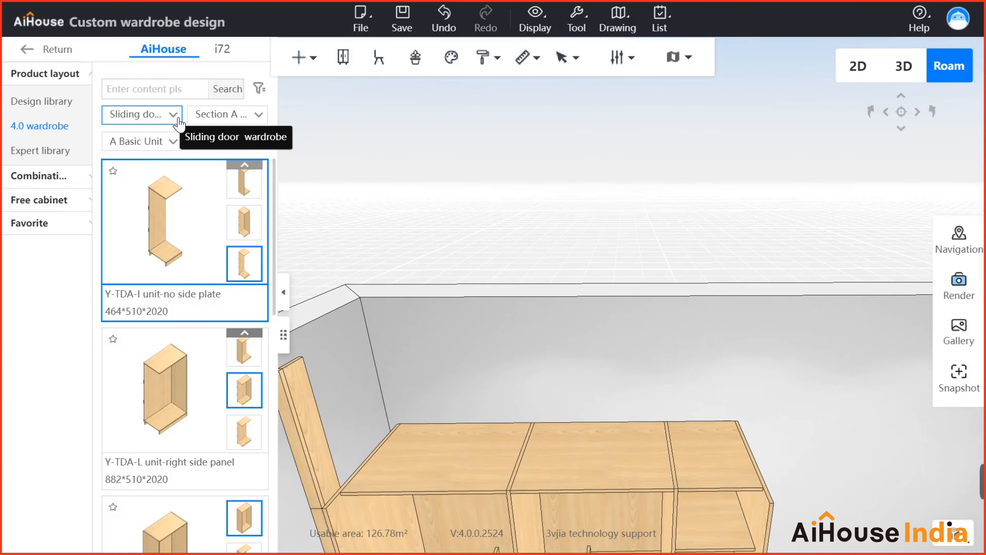
left_click(177, 117)
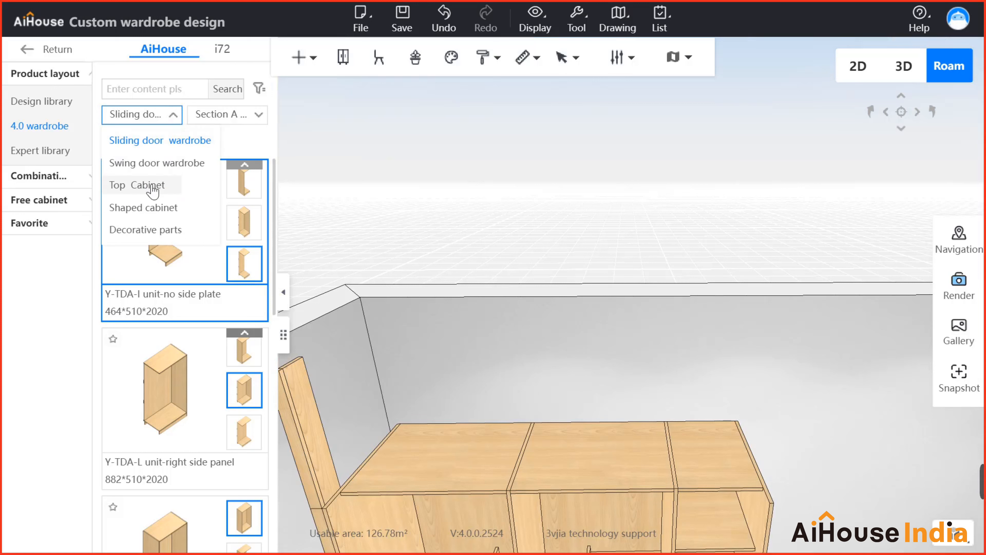
left_click(144, 186)
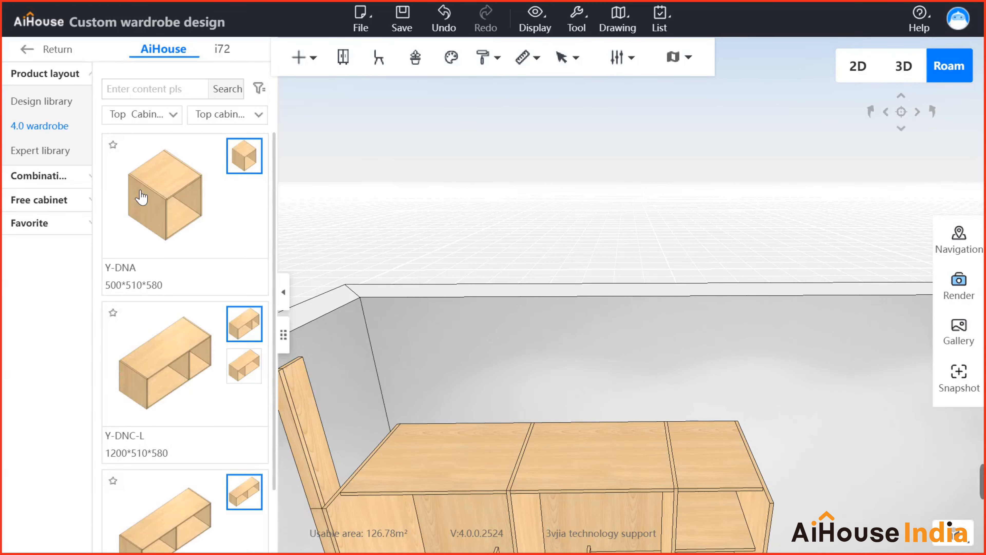
left_click(258, 121)
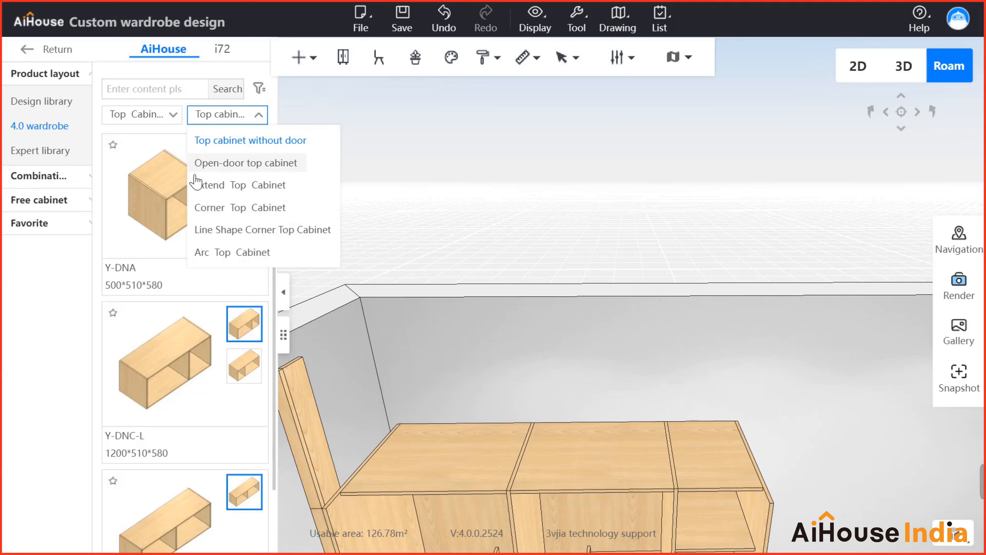
left_click(227, 163)
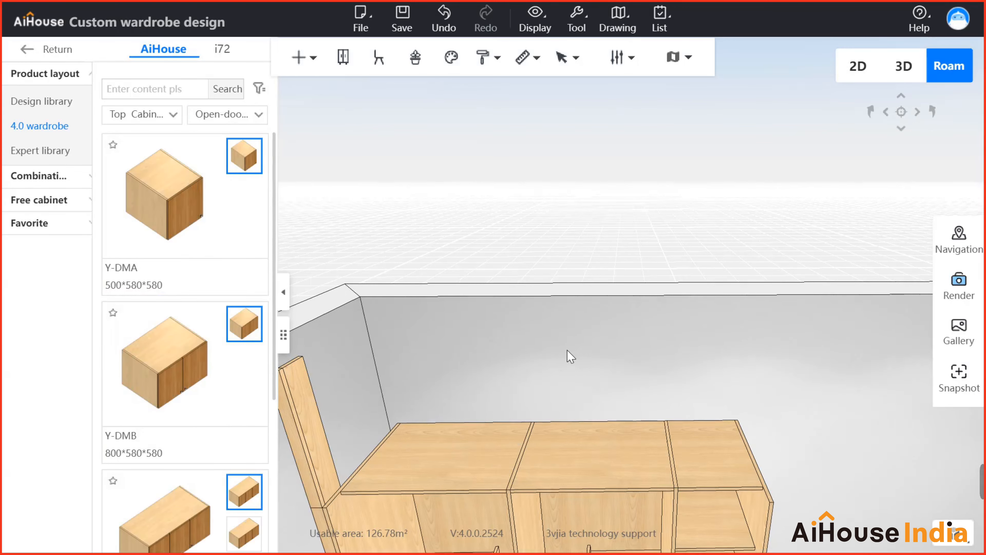
Place a two-door Y-DMB top cabinet, 800 wide and 600 deep, on the basic unit beside the closing plate at elevation 2020.
scroll(567, 352, "up", 2)
scroll(548, 335, "up", 2)
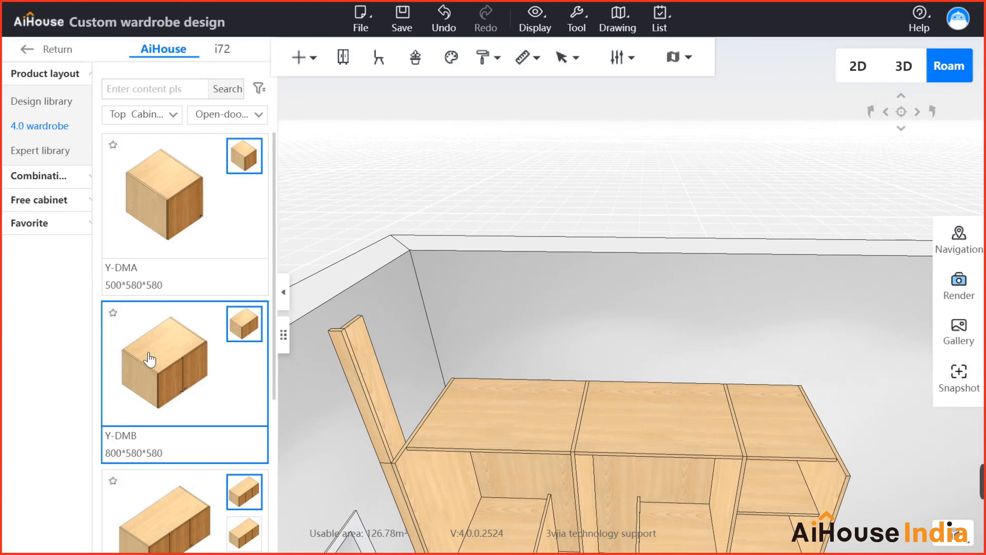
left_click(155, 365)
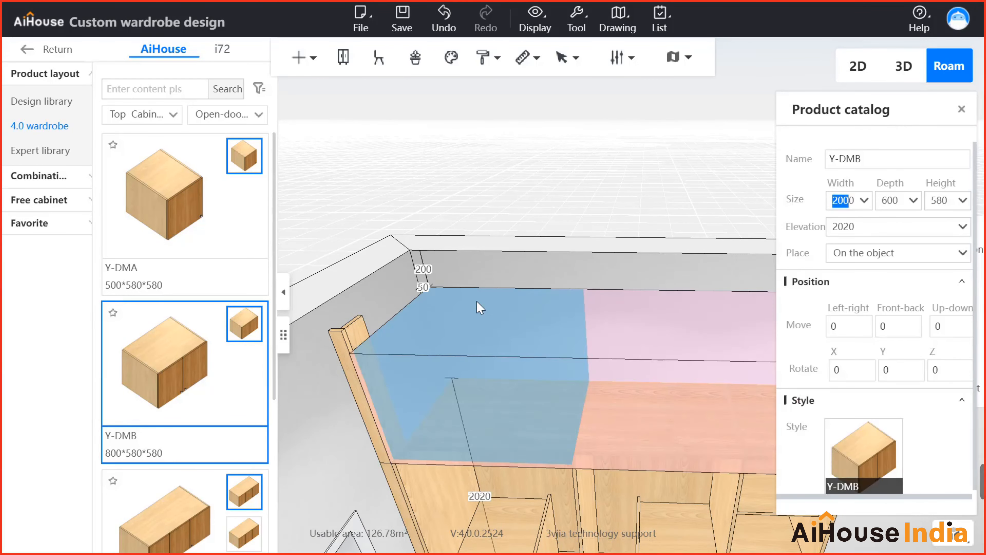
left_click(460, 357)
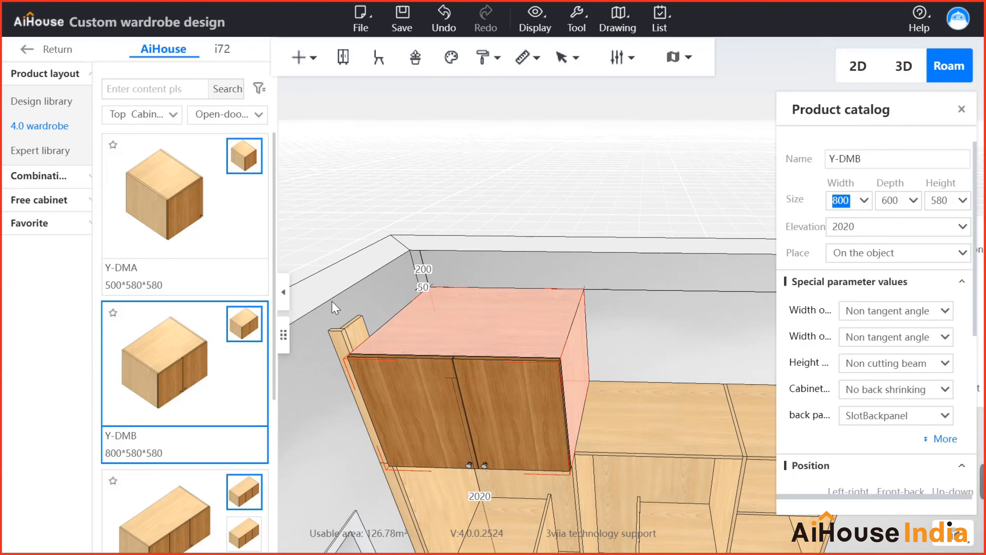
Compare the top cabinet with the closing plate and middle unit, and set the Y-DMB cabinet's height to 680.
middle_click_drag(673, 327, 686, 316)
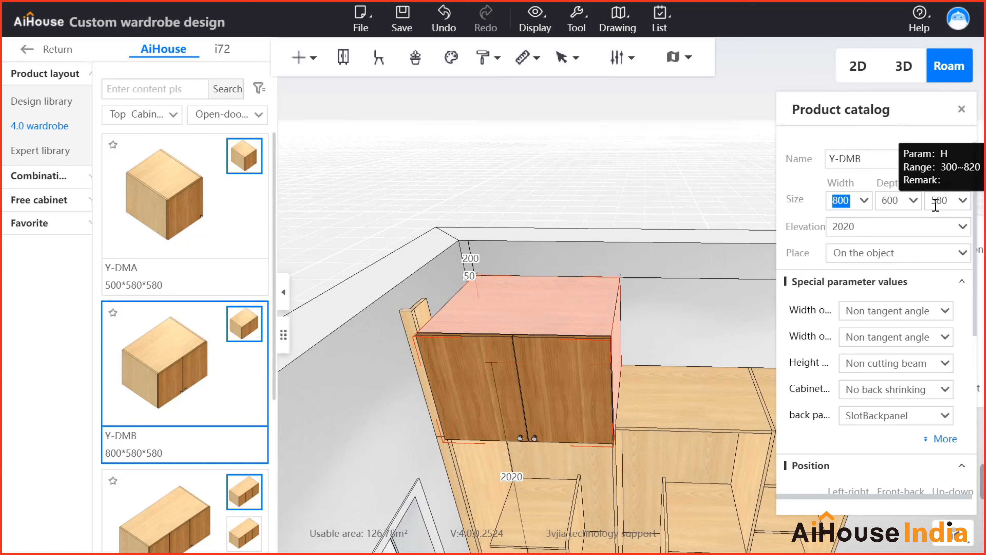
left_click_drag(938, 203, 931, 202)
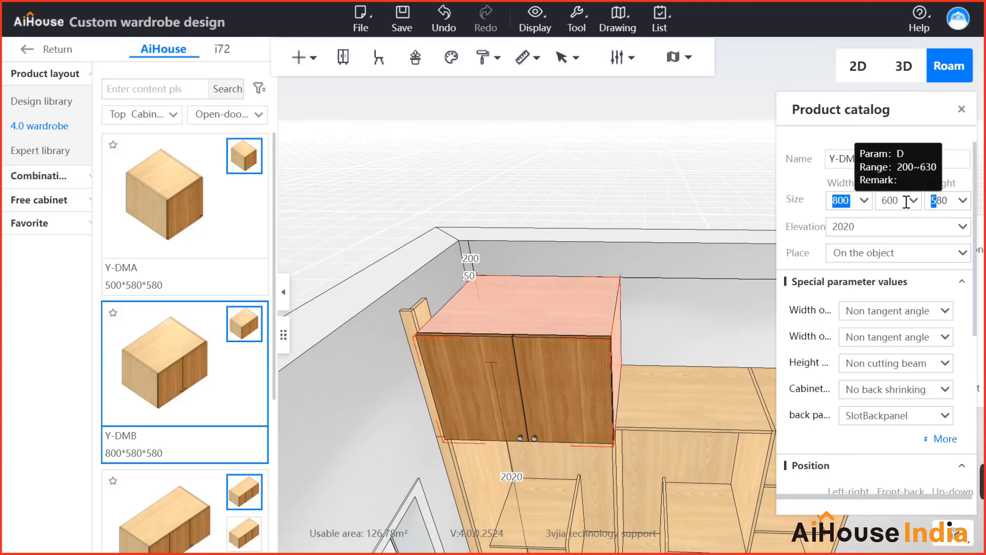
left_click(428, 315)
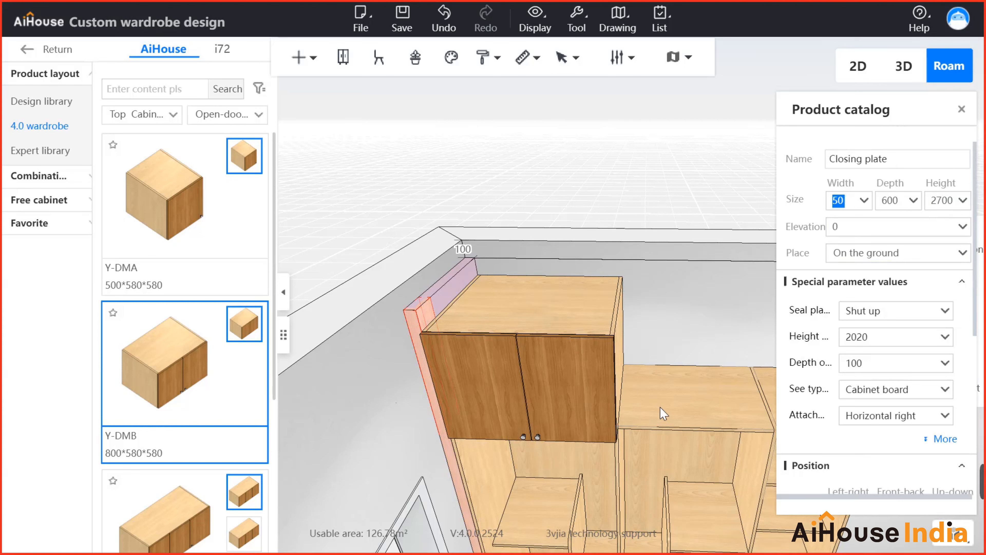
left_click(664, 414)
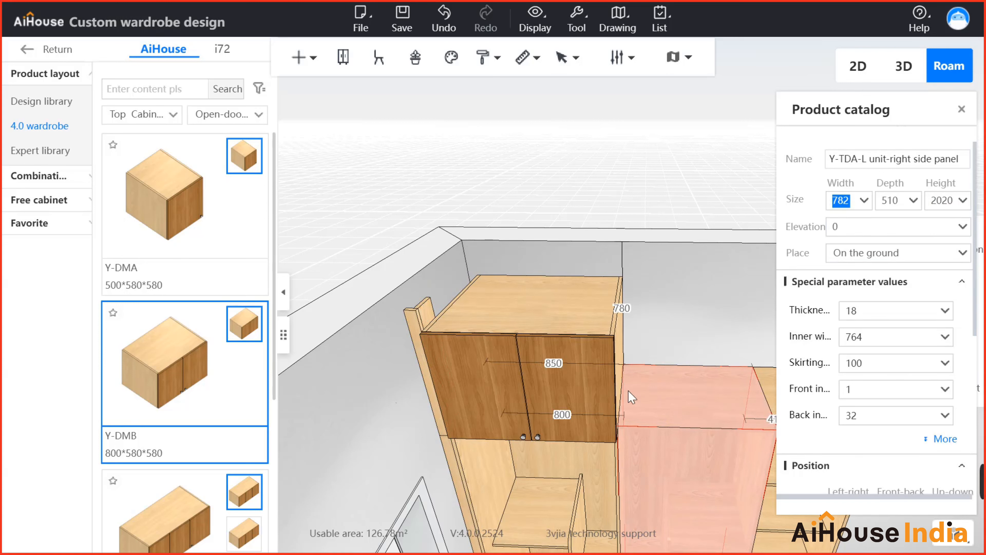
left_click(585, 323)
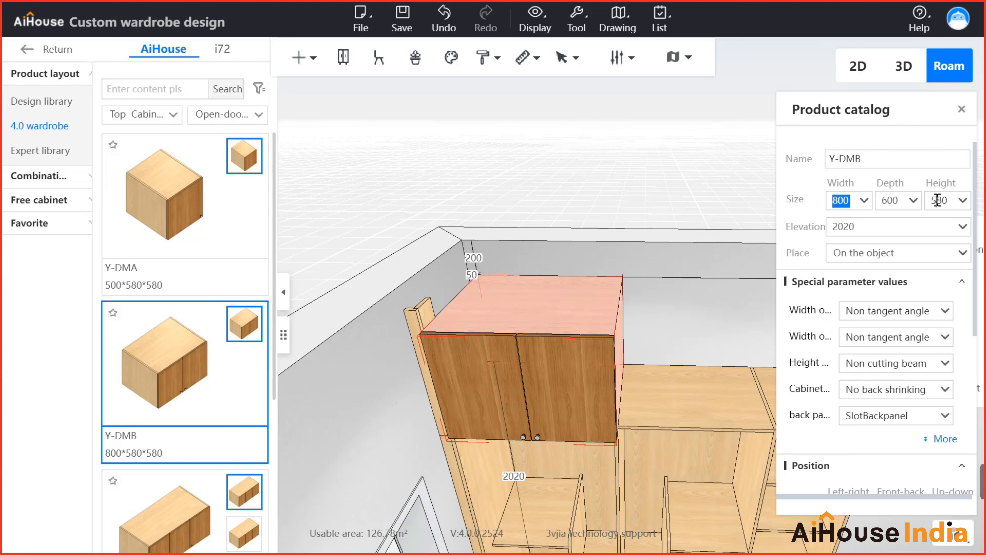
left_click_drag(936, 201, 929, 200)
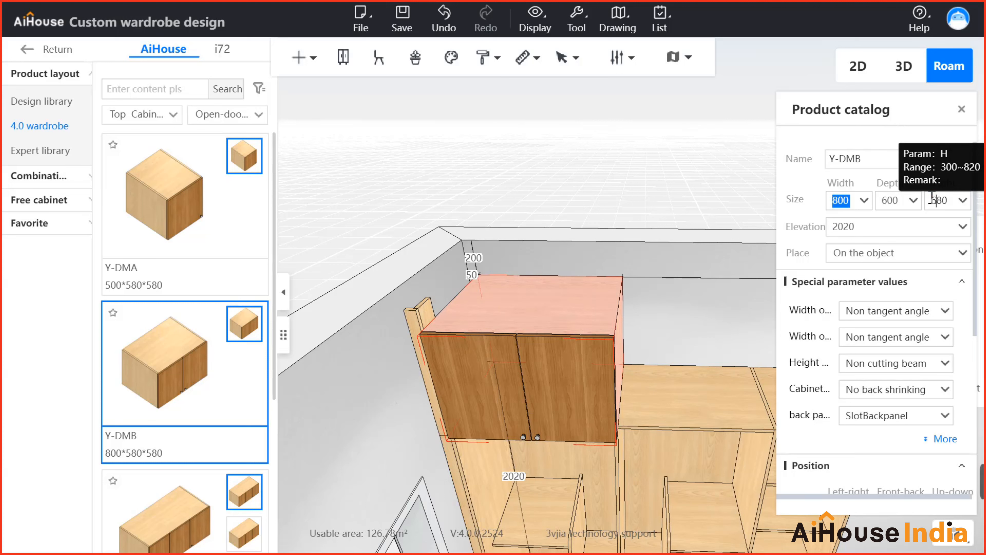
type("6")
key("Return")
left_click(671, 297)
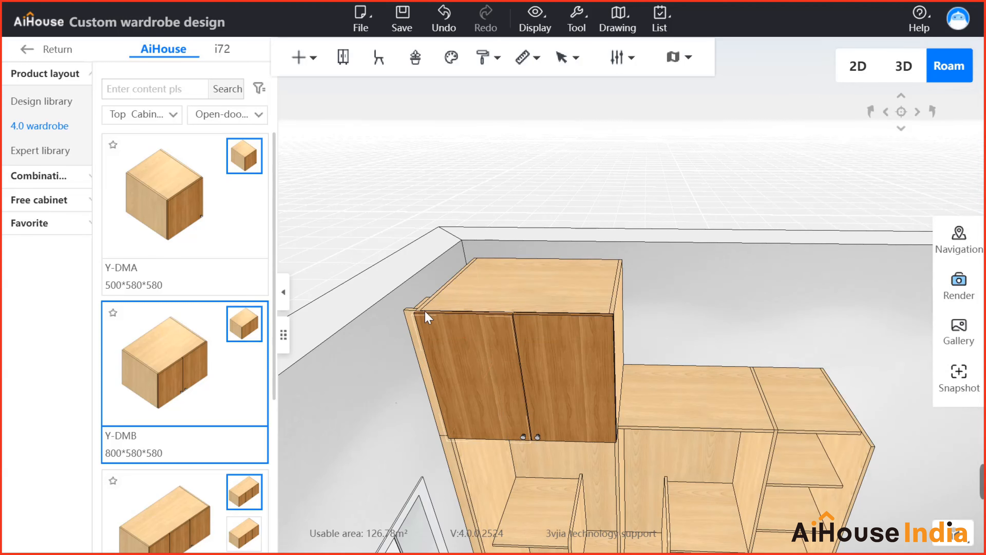
Place a three-door Y-DMC-L top cabinet beside the Y-DMB cabinet, above the middle unit and the narrow shelf unit.
left_click_drag(717, 313, 642, 281)
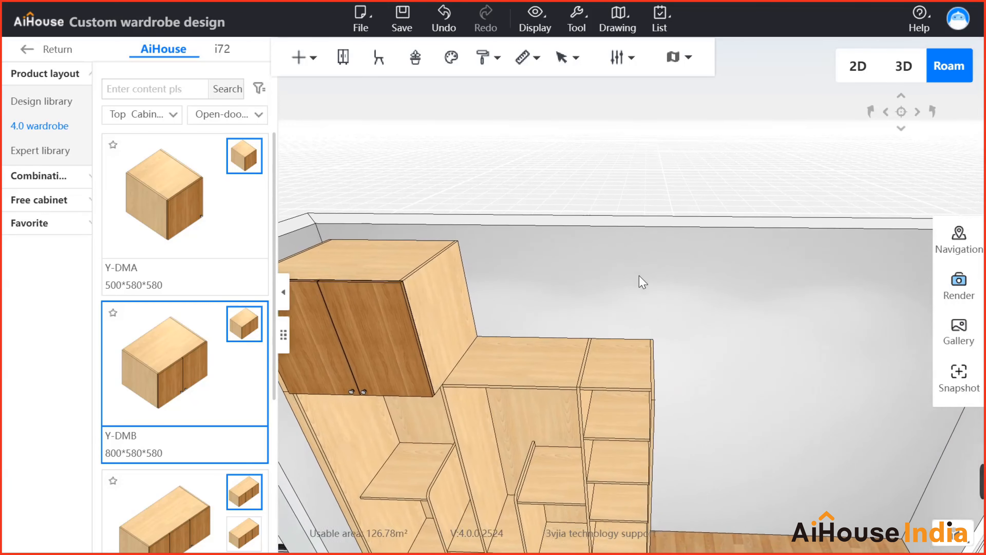
scroll(187, 435, "down", 4)
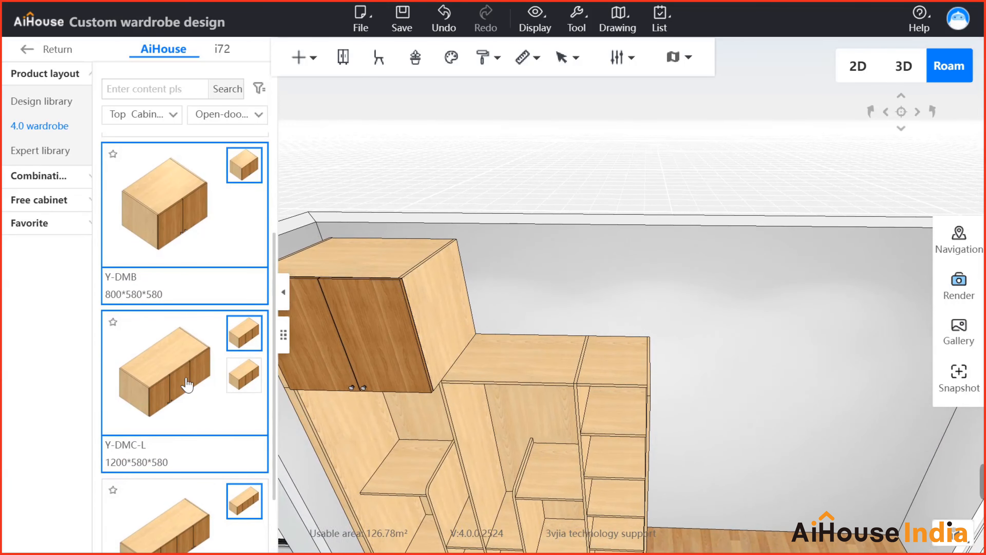
left_click(184, 365)
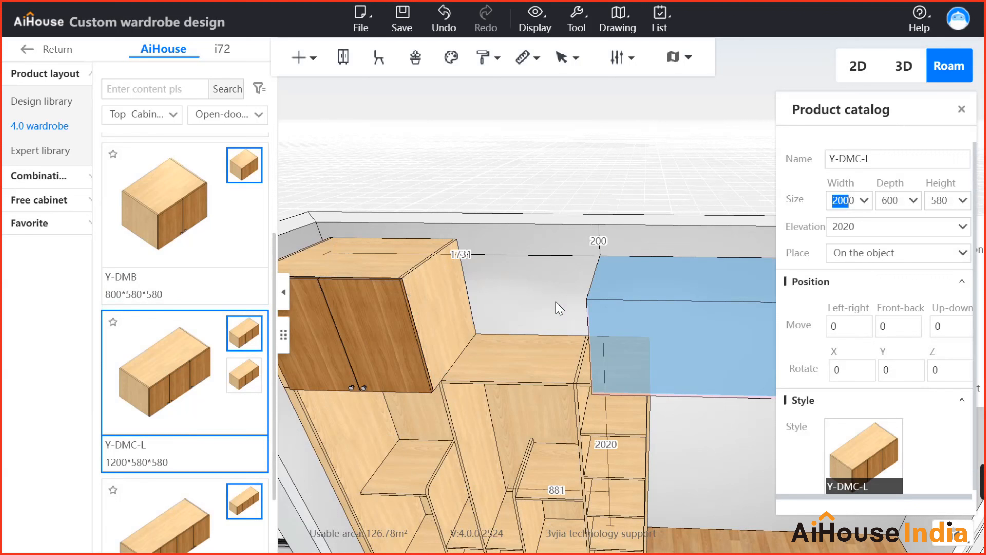
left_click(528, 326)
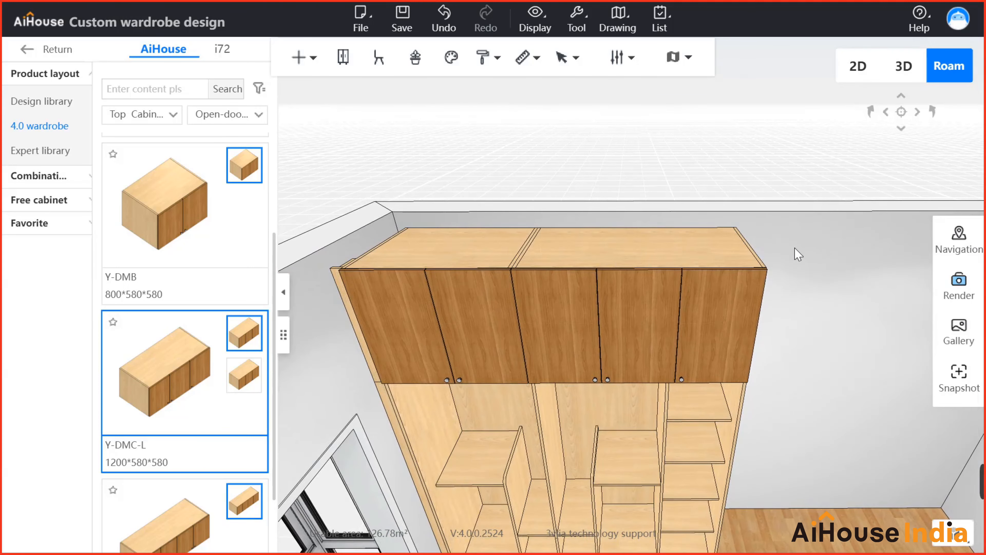
Start a Crown Molding installation along the top cabinets and set its High section value to 100.
left_click_drag(839, 251, 815, 257)
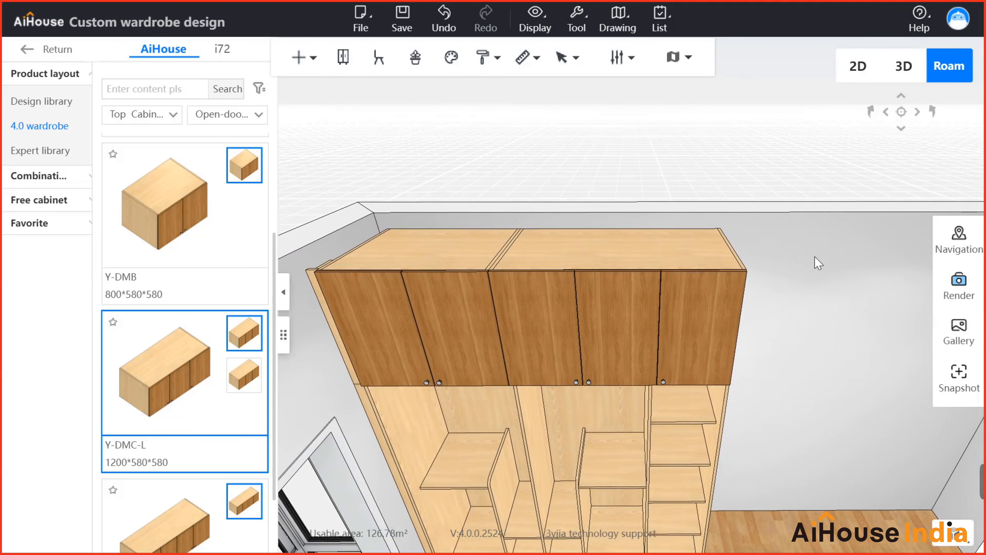
left_click(299, 58)
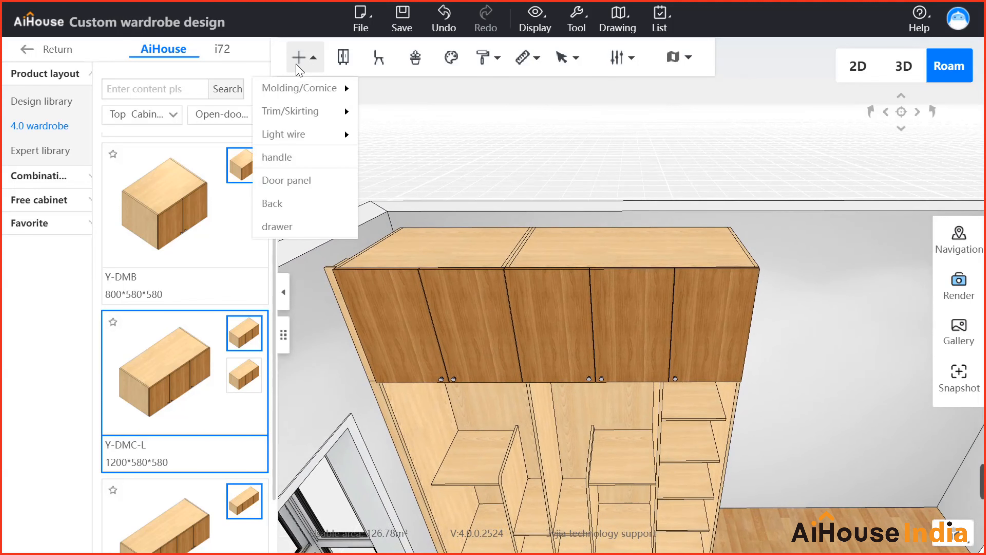
mouse_move(298, 92)
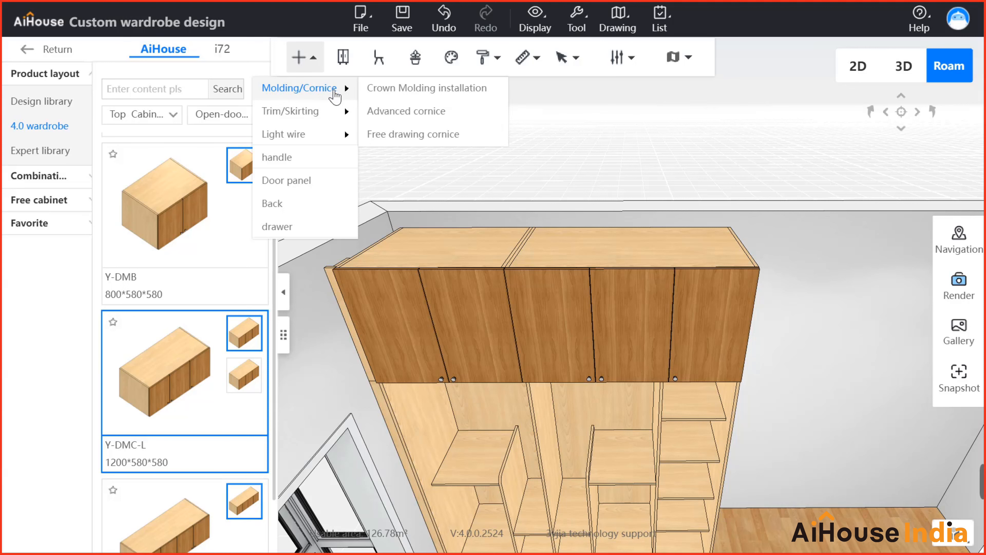
left_click(403, 90)
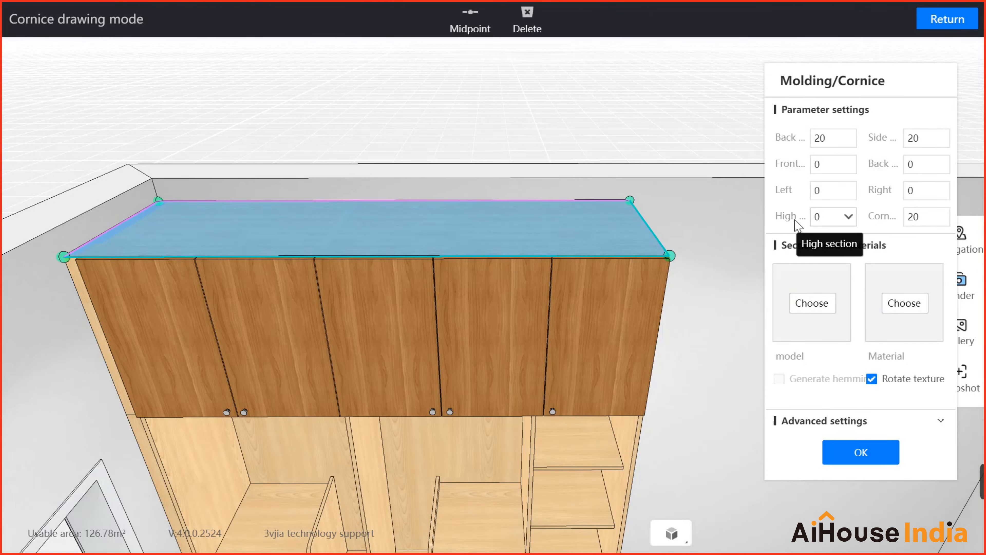
left_click(812, 217)
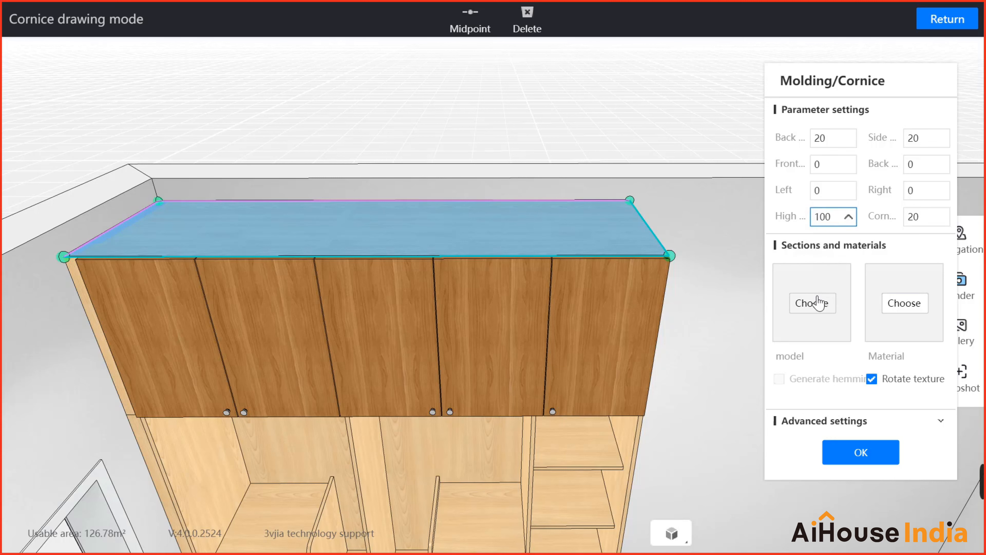
Choose the L-shaped FB17 section from the Universal top line section library as the molding's model.
left_click(818, 309)
left_click(819, 309)
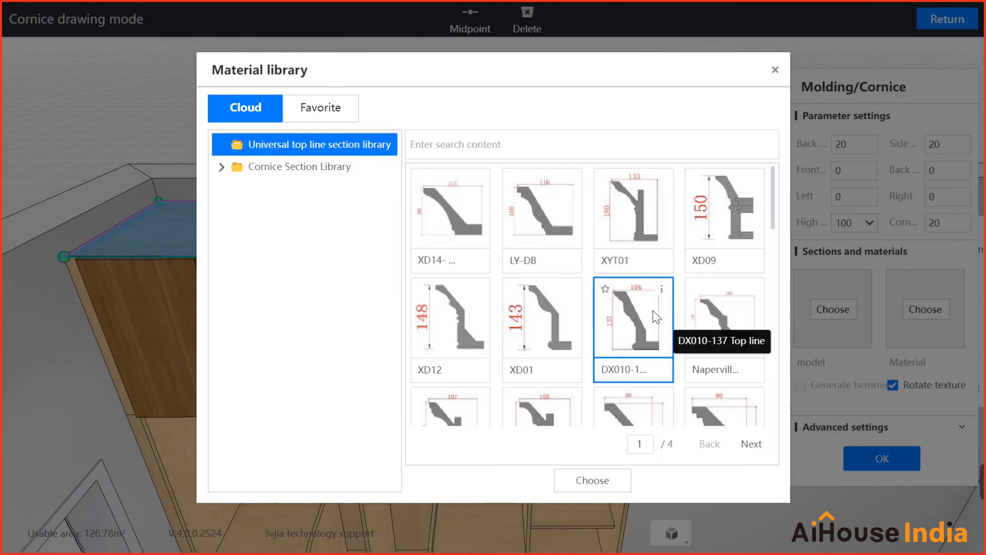
scroll(649, 331, "down", 10)
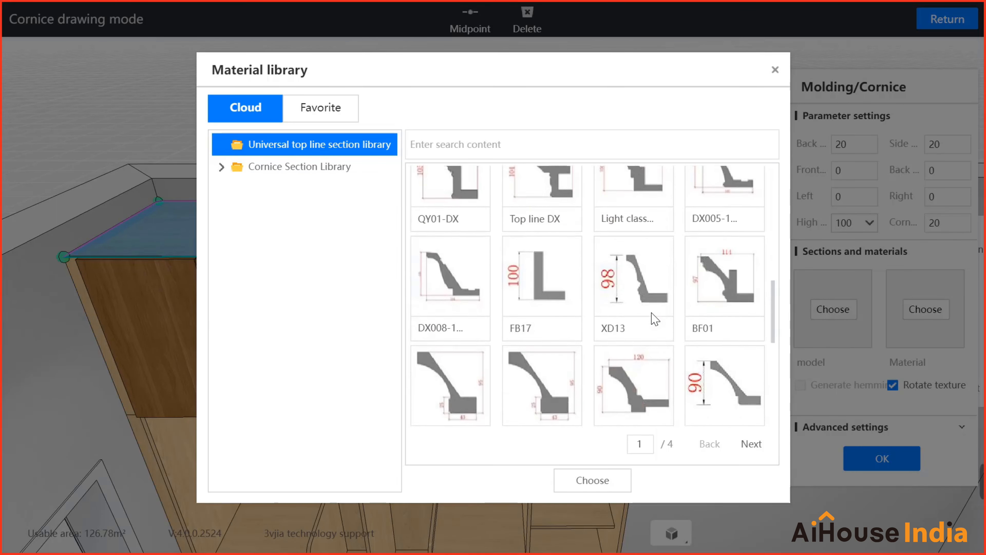
scroll(603, 249, "up", 3)
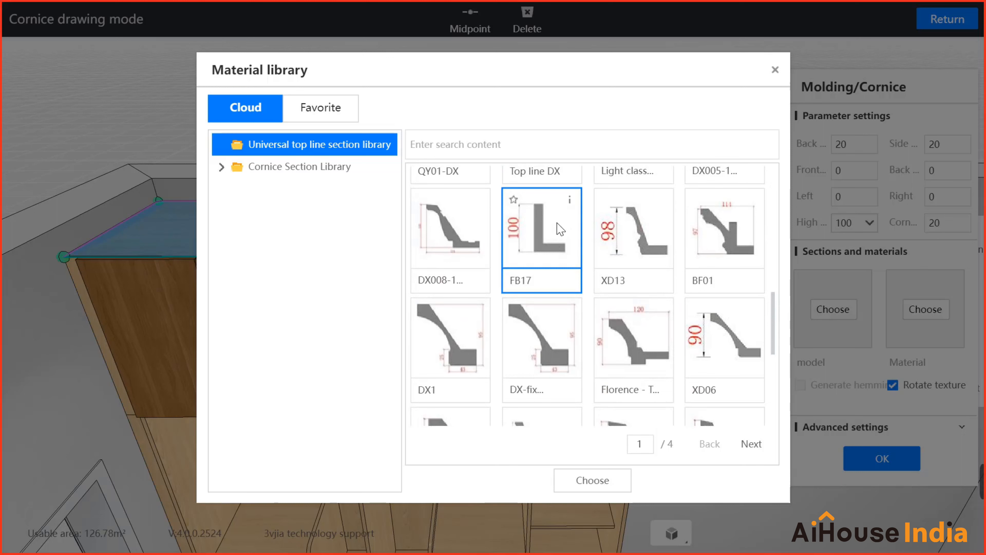
double_click(549, 237)
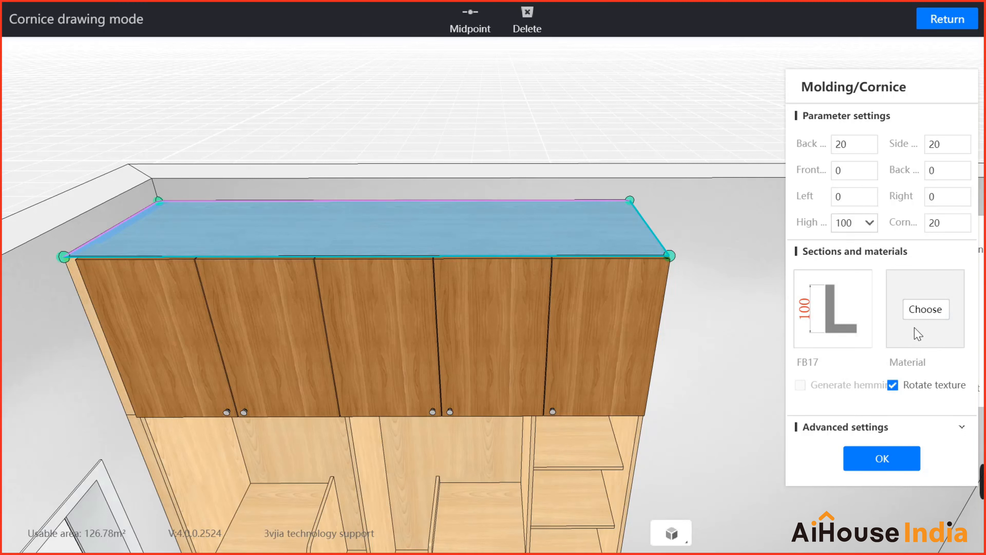
Assign the reddish Light walnut solid wood material to the crown molding and generate it on the top cabinets.
left_click(924, 310)
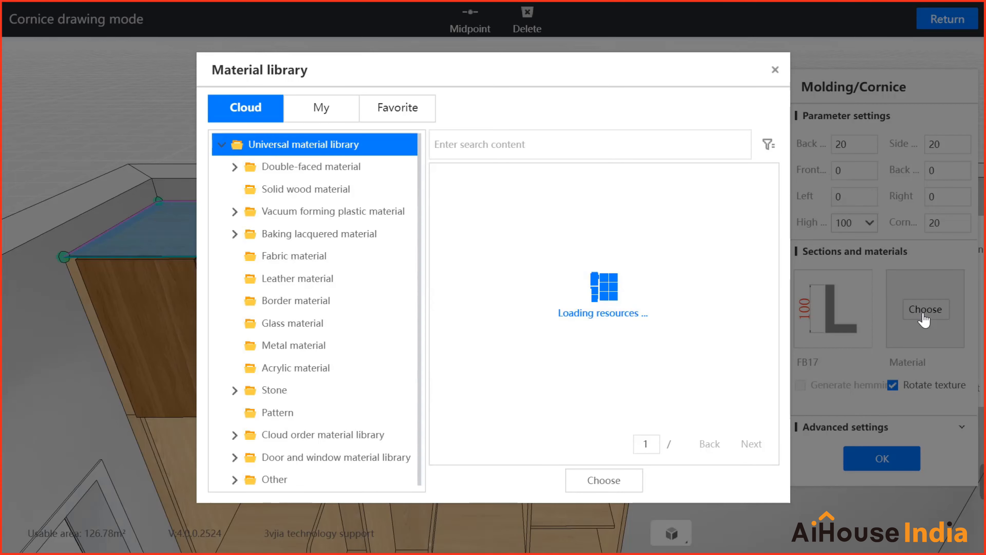
left_click(295, 198)
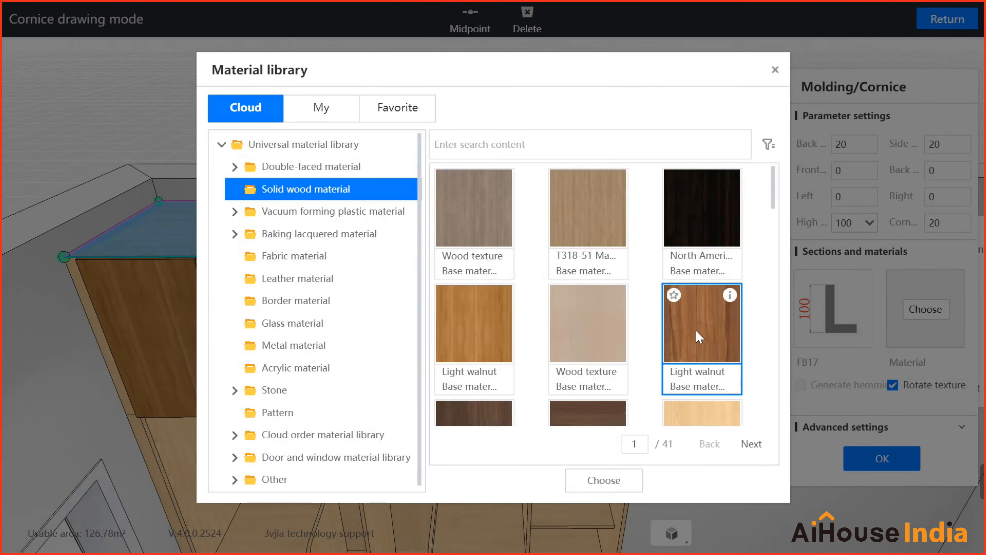
double_click(699, 337)
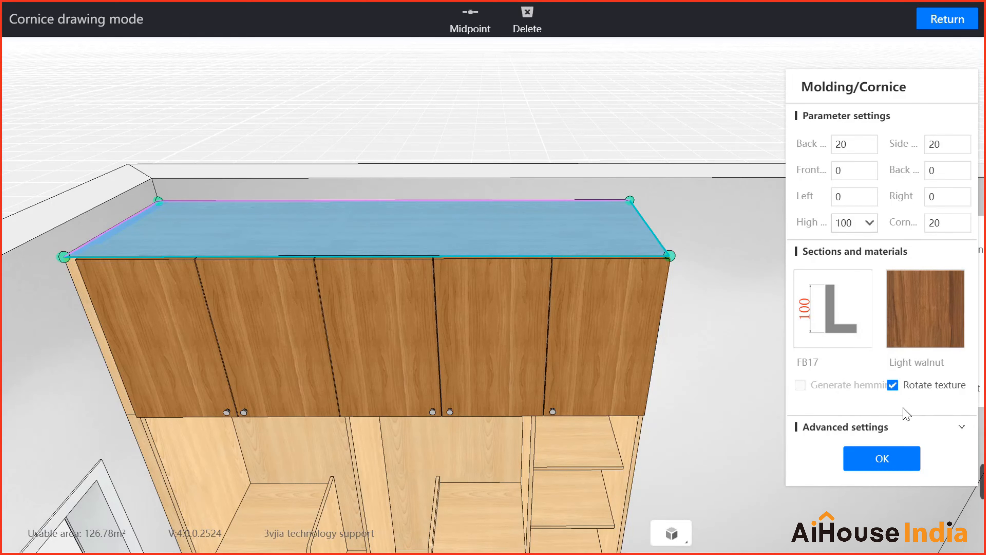
left_click(878, 460)
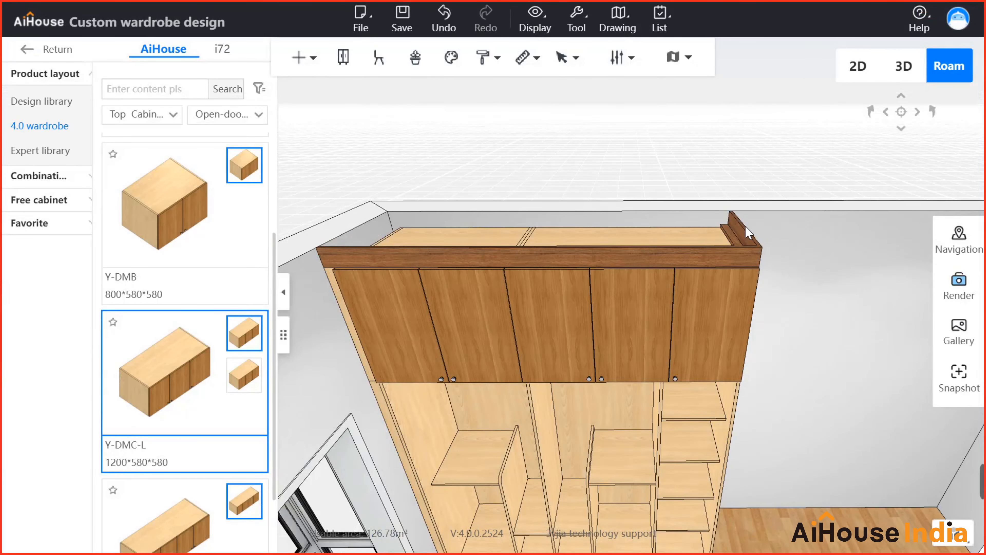
key("s")
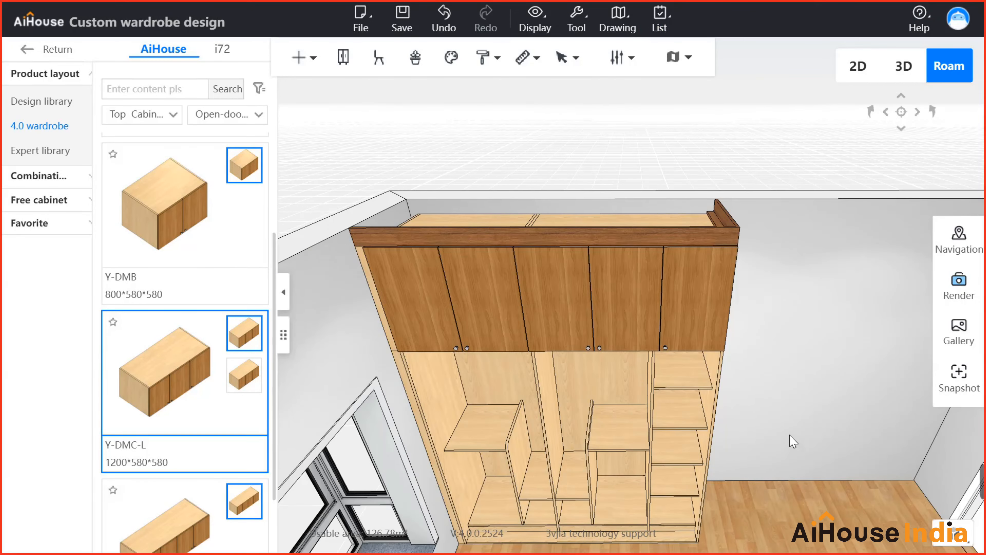
Start Sliding door generation for the lower outside sliding door cabinet beneath the top cabinets.
key("e")
left_click_drag(782, 446, 792, 428)
scroll(803, 410, "down", 4)
scroll(793, 385, "up", 1)
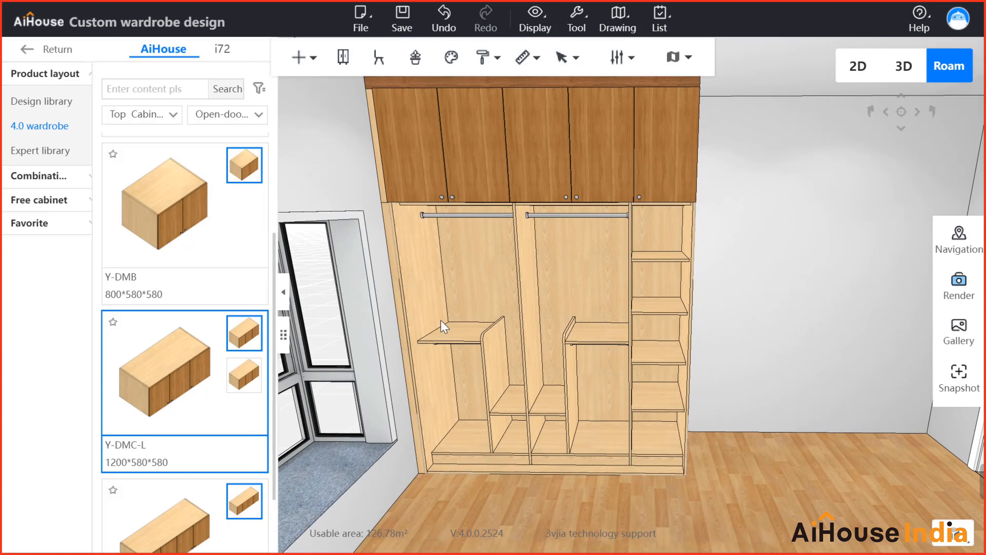
left_click(415, 268)
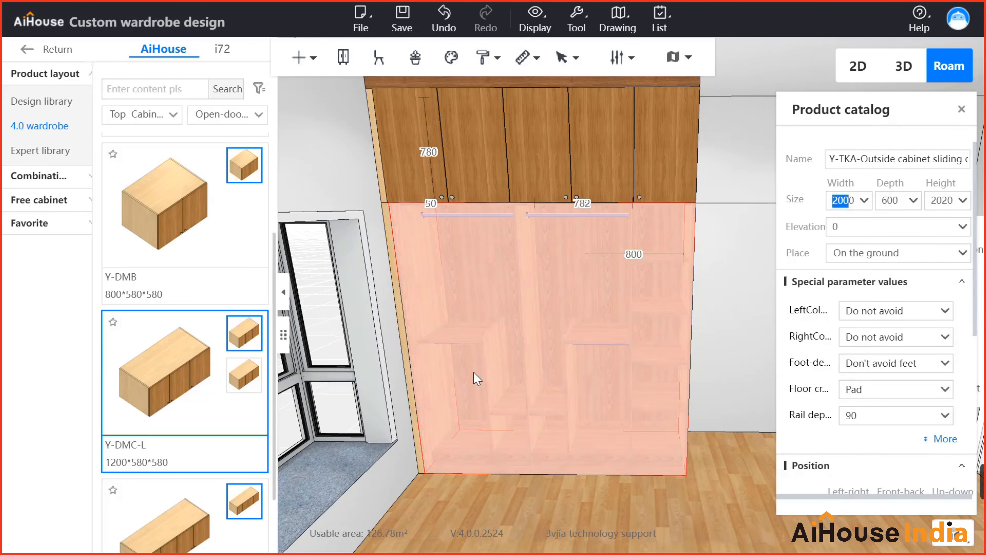
right_click(429, 272)
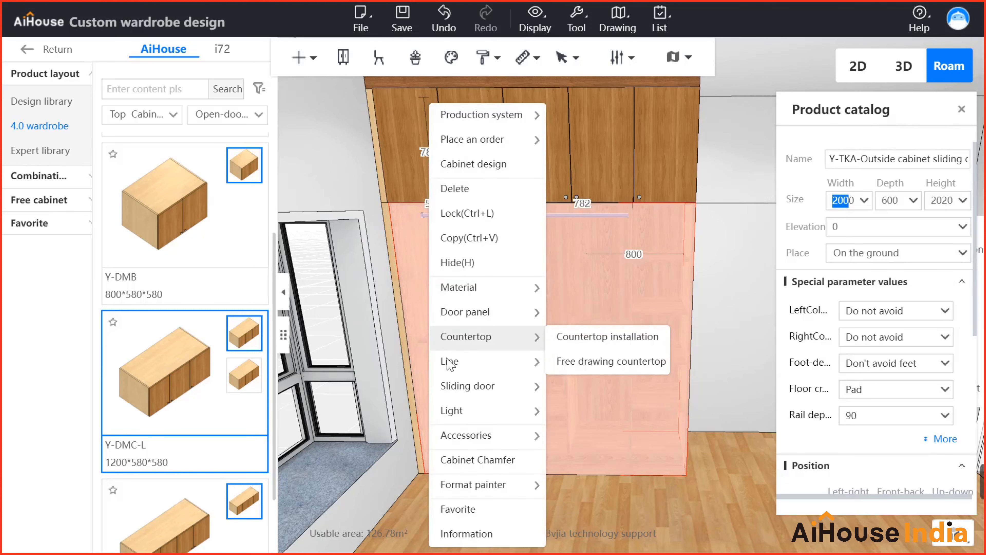
mouse_move(455, 392)
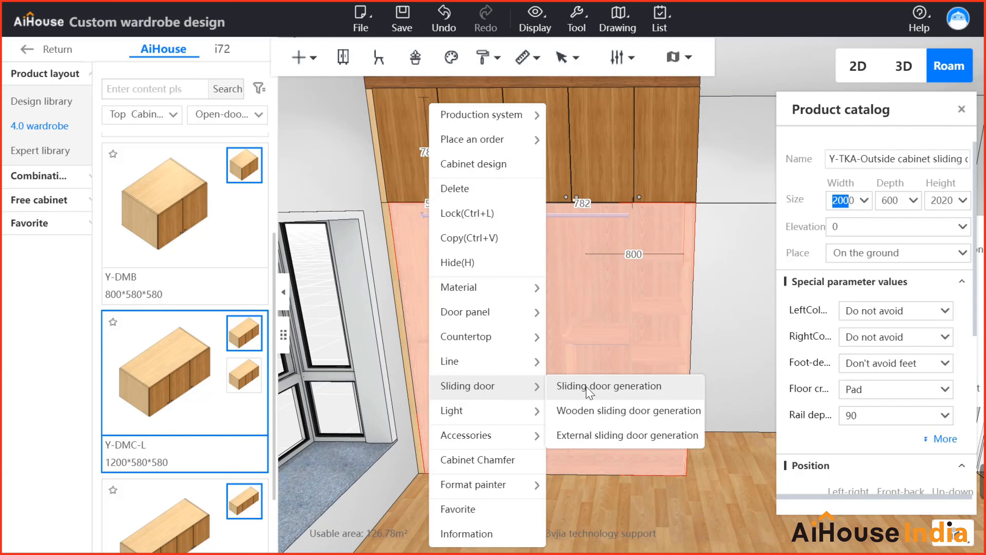
left_click(606, 393)
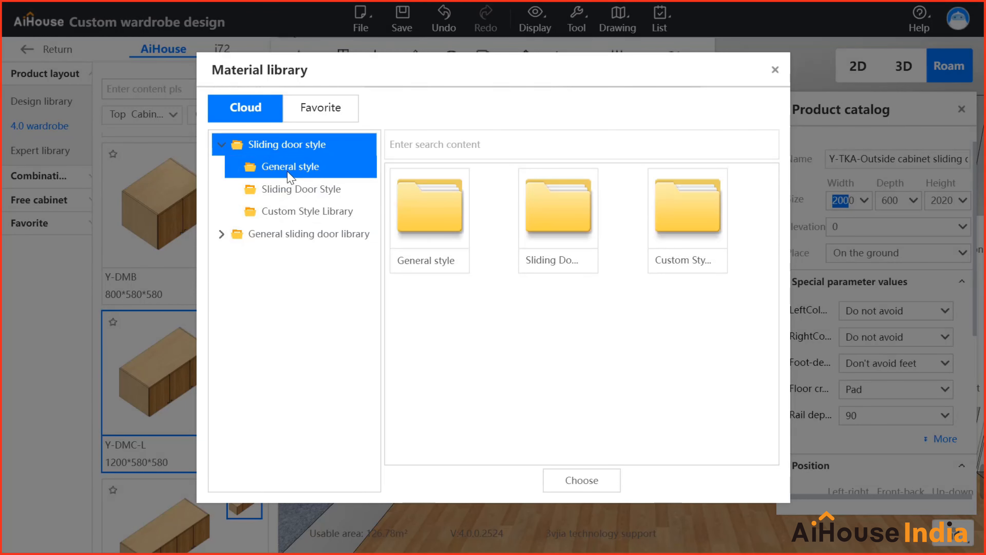
Choose the adjustable side door style with a dark vertical strip from the General style library, with the number of doors at 2.
left_click(289, 177)
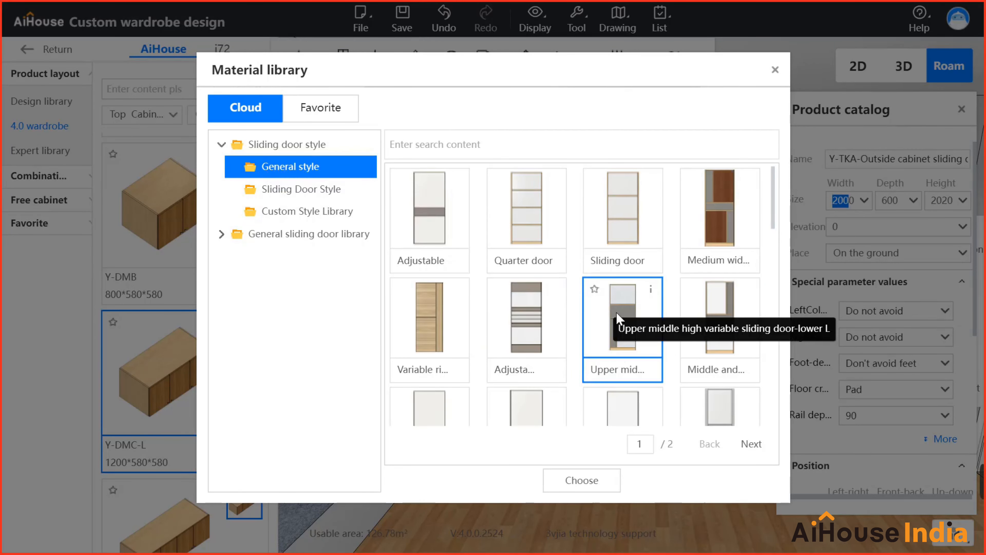
scroll(605, 326, "down", 8)
scroll(687, 327, "down", 10)
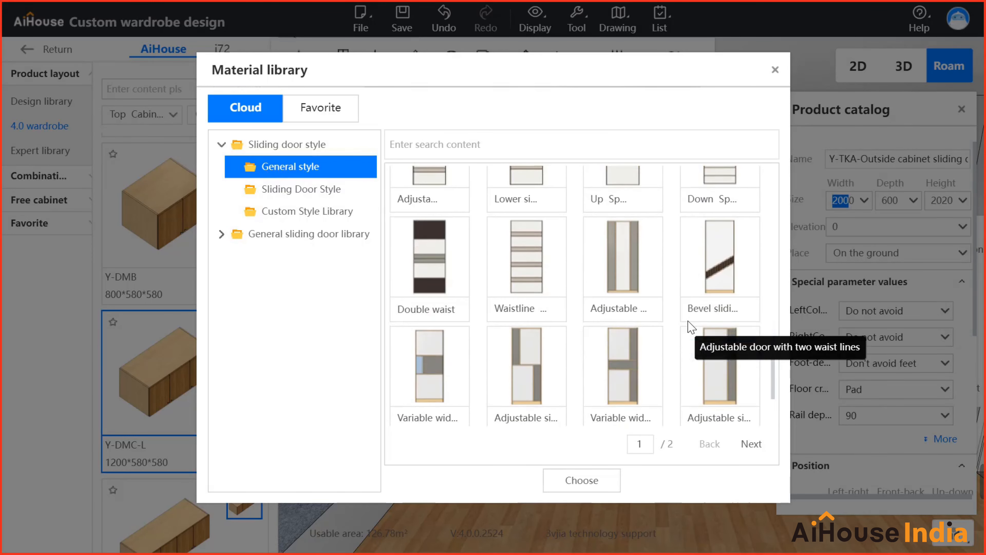
double_click(713, 268)
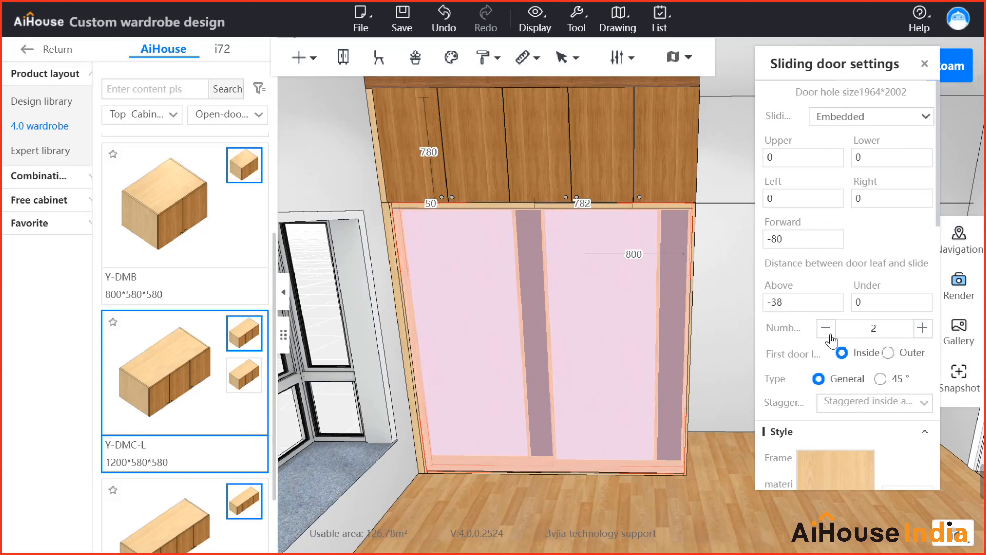
left_click(922, 329)
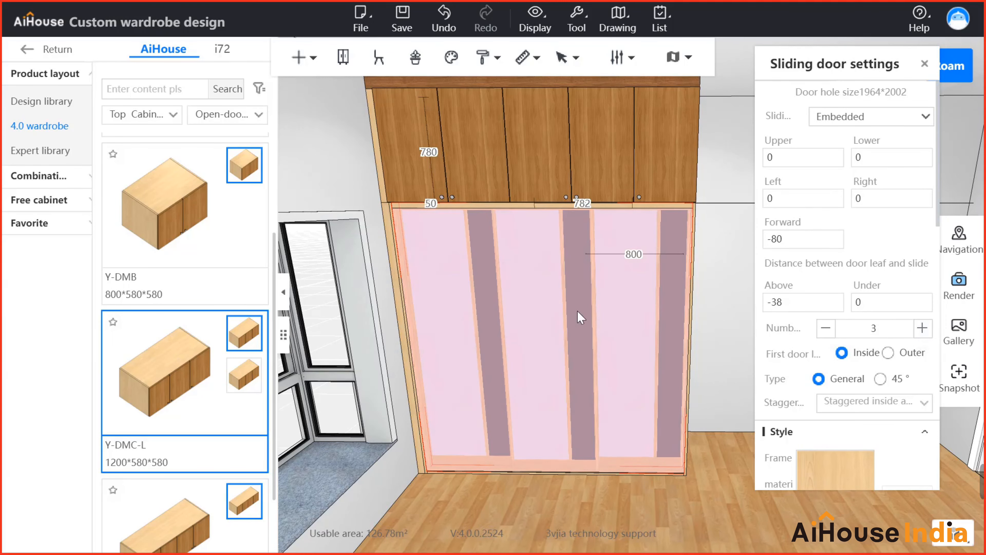
left_click(825, 330)
Search the Universal material library for "grey" to replace the sliding door's frame material.
scroll(796, 398, "down", 4)
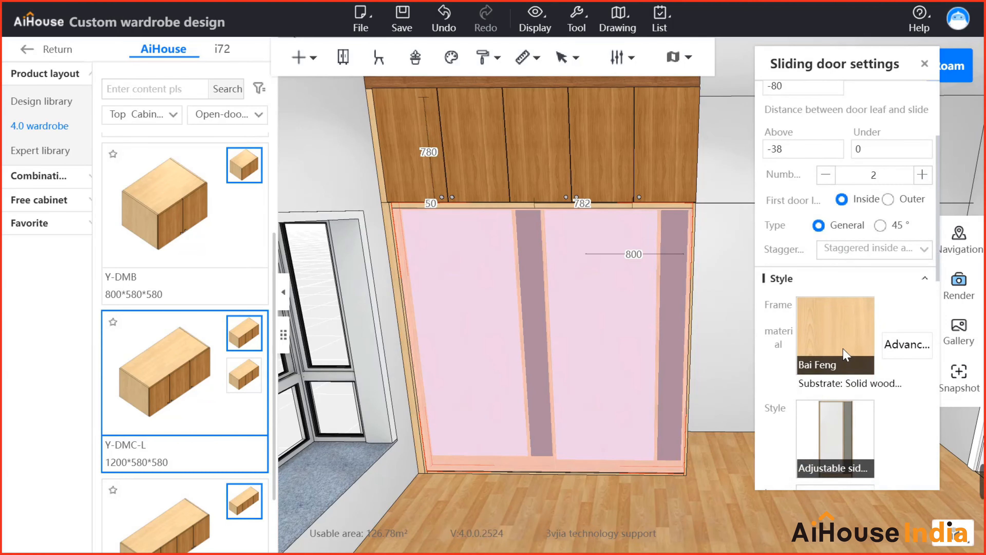
left_click(833, 338)
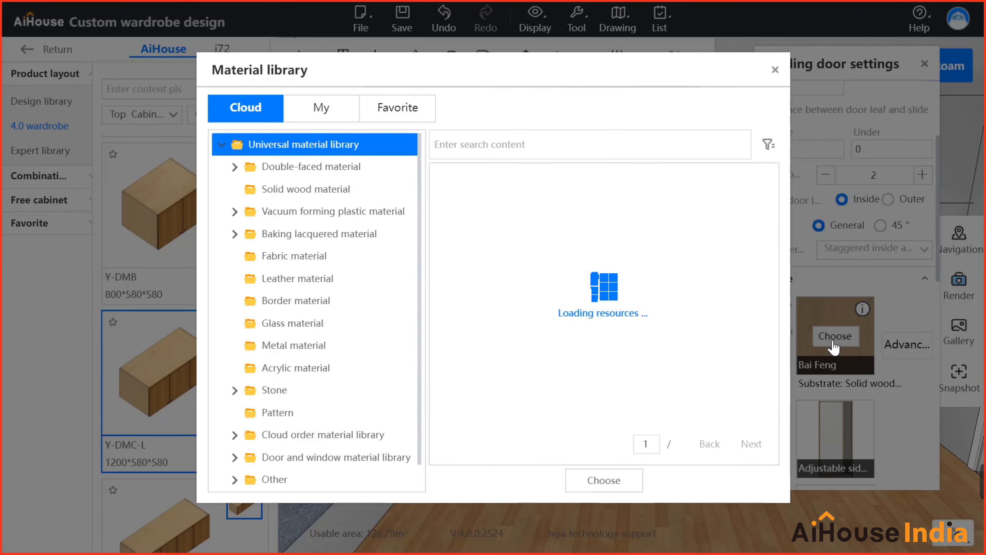
left_click(397, 112)
left_click(270, 116)
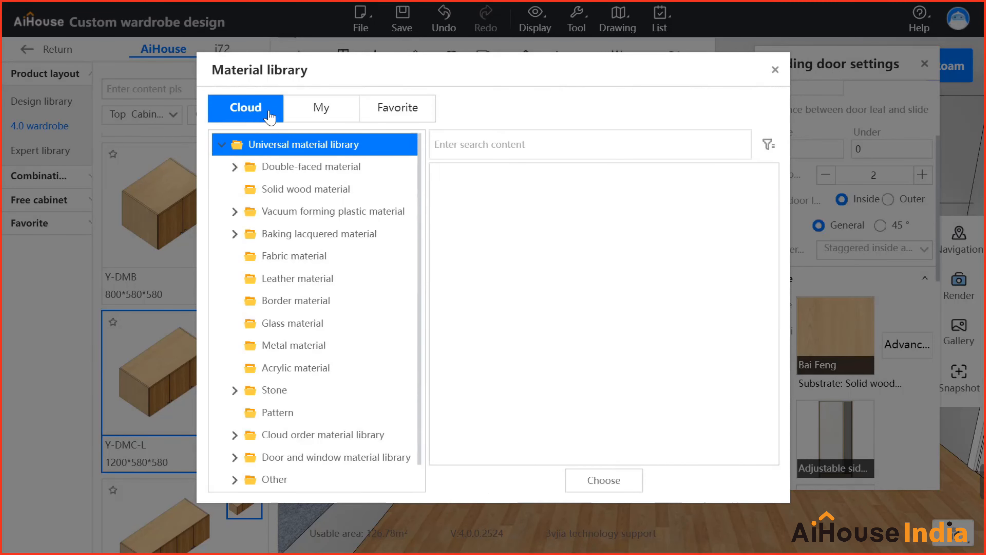
left_click(464, 141)
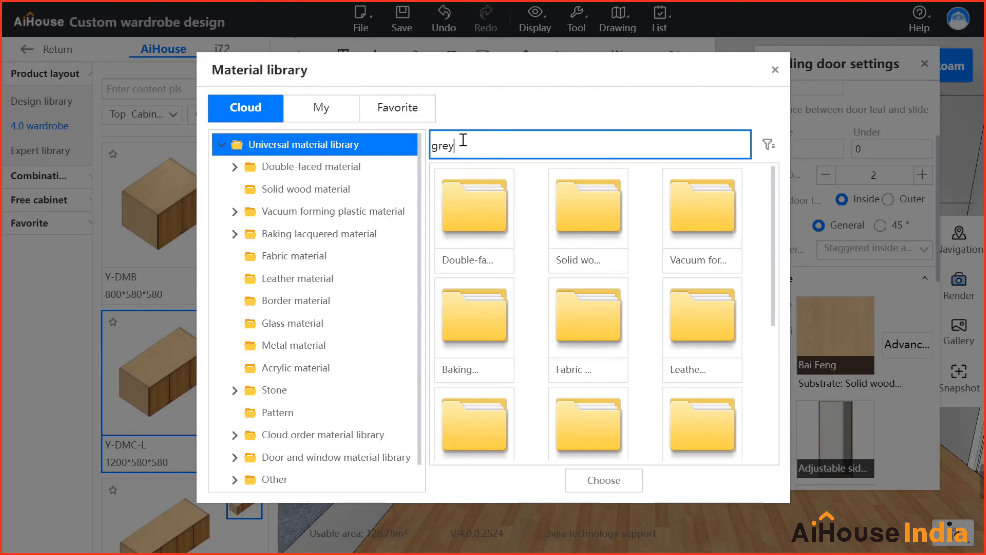
key("Return")
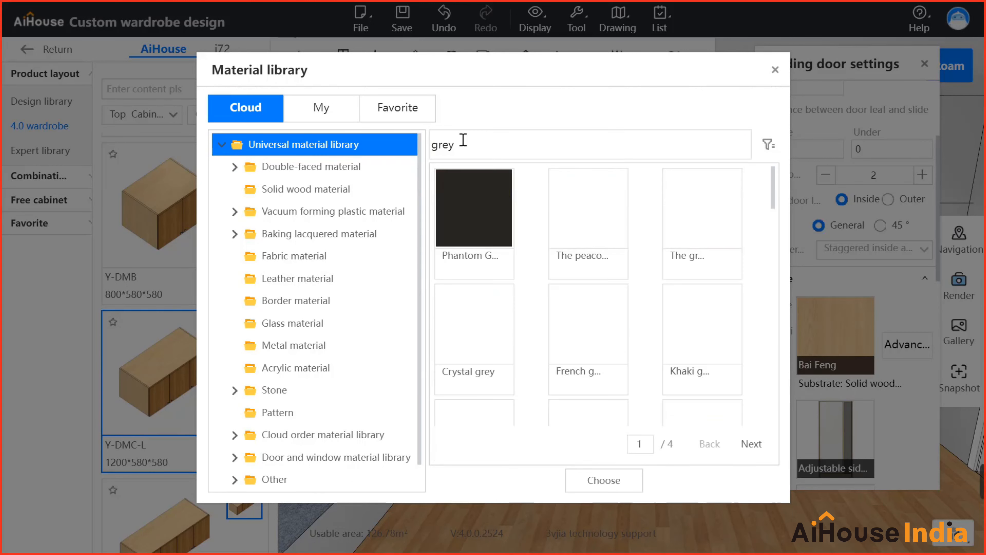
Apply French grey matte as the sliding door's frame material and close the sliding door settings.
scroll(550, 320, "down", 5)
scroll(590, 318, "up", 4)
left_click(612, 301)
scroll(621, 403, "down", 5)
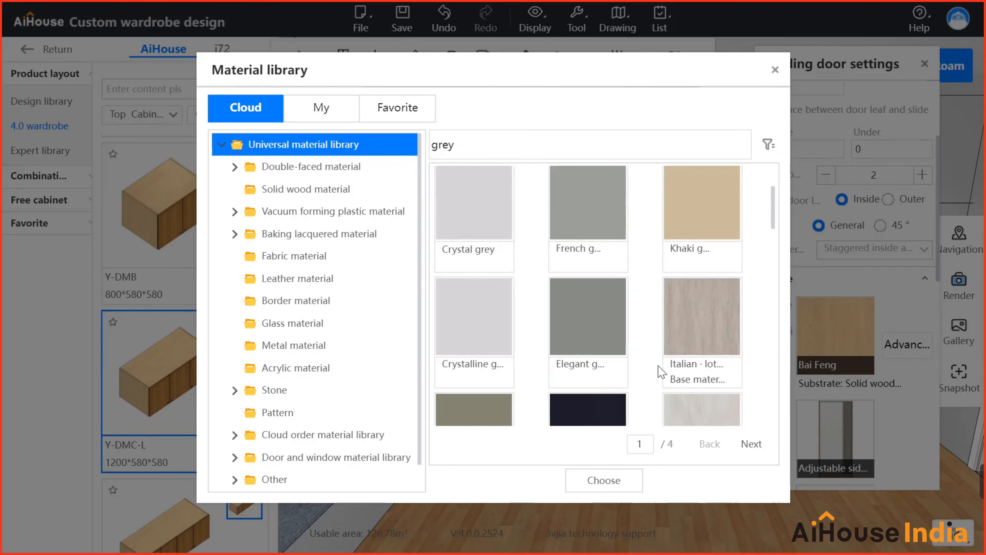
scroll(605, 303, "up", 5)
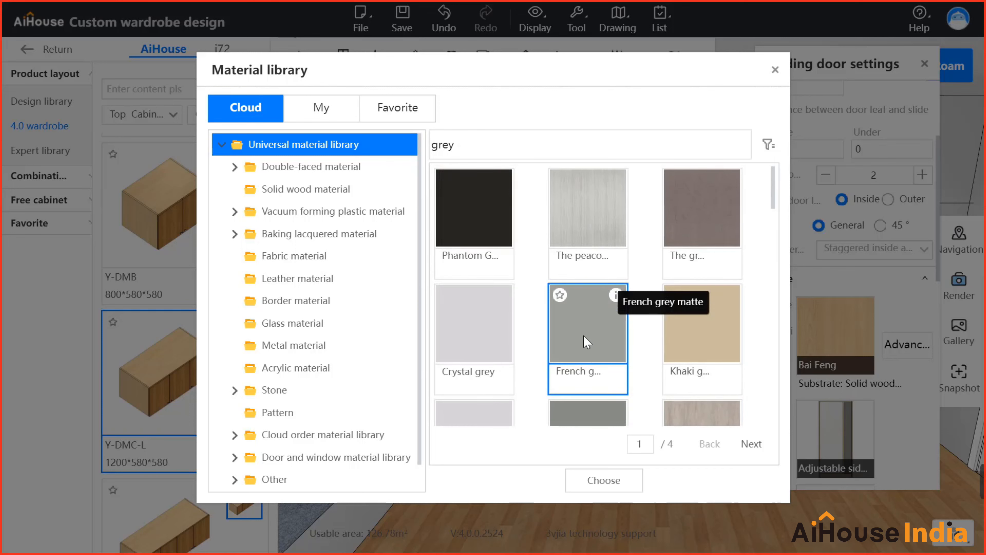
double_click(580, 326)
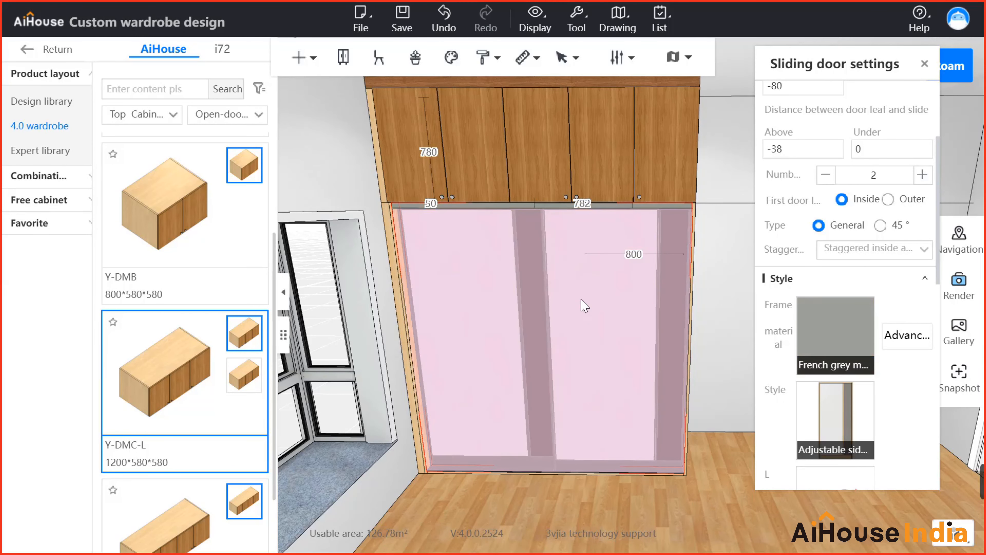
left_click(725, 282)
mouse_move(761, 319)
left_mouse_down()
mouse_move(742, 314)
mouse_move(735, 321)
mouse_move(747, 328)
left_mouse_up()
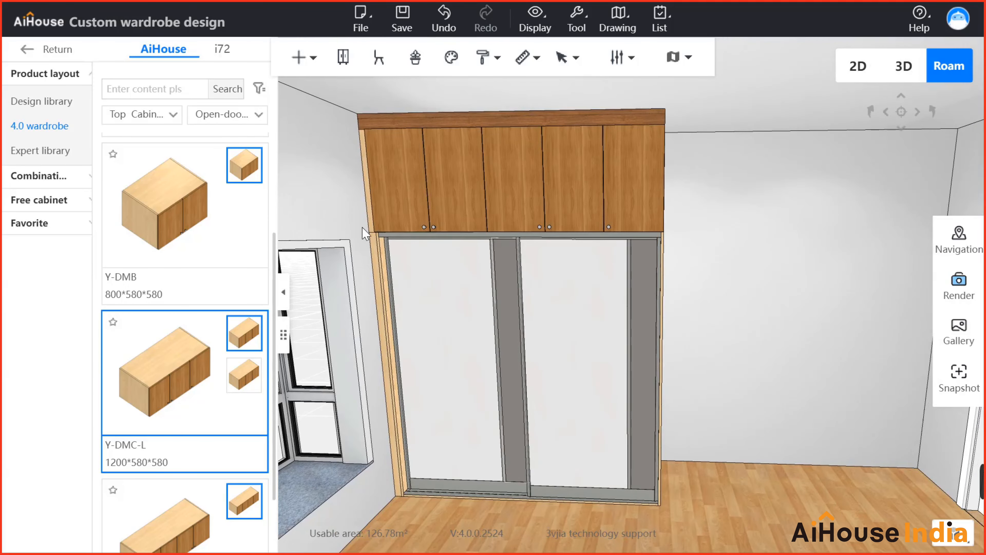
Use Style replacement on the current space to change the cabinet material to the dark grey "Gentlema..." favorite material.
left_click_drag(568, 214, 686, 249)
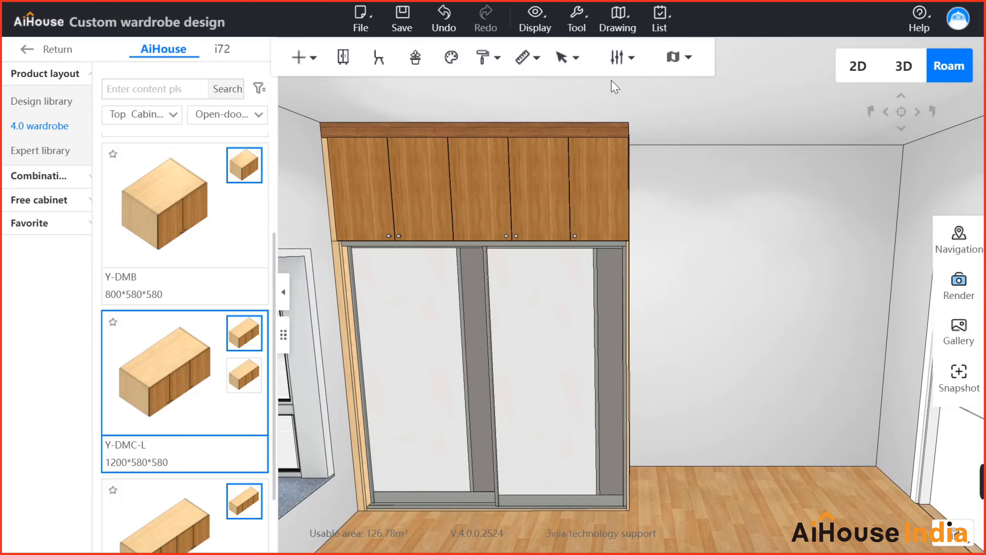
left_click(620, 60)
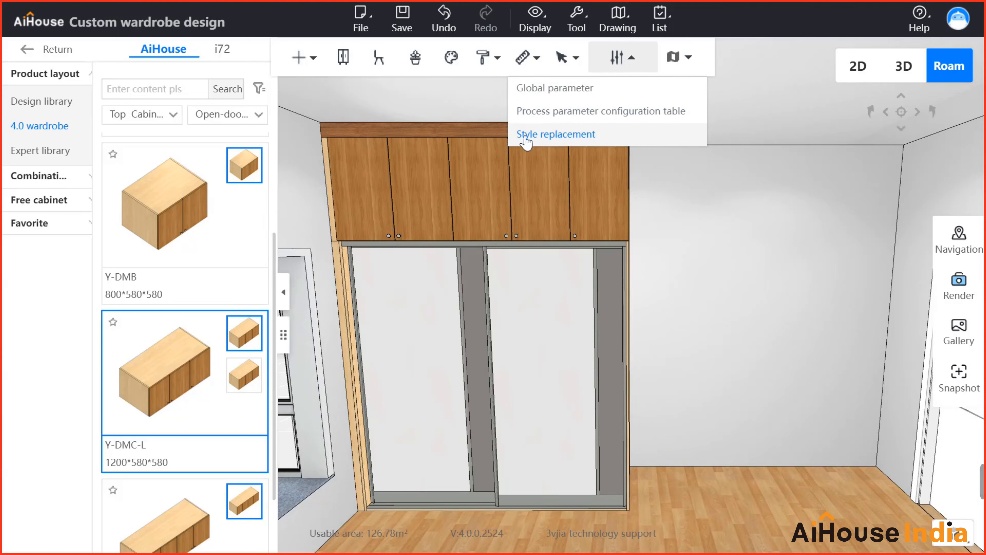
left_click(568, 143)
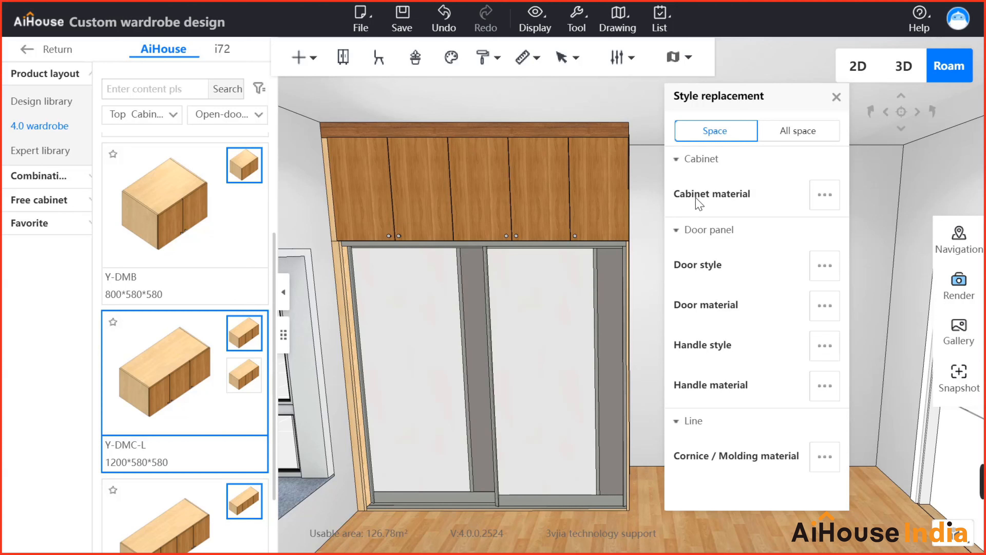
left_click(825, 194)
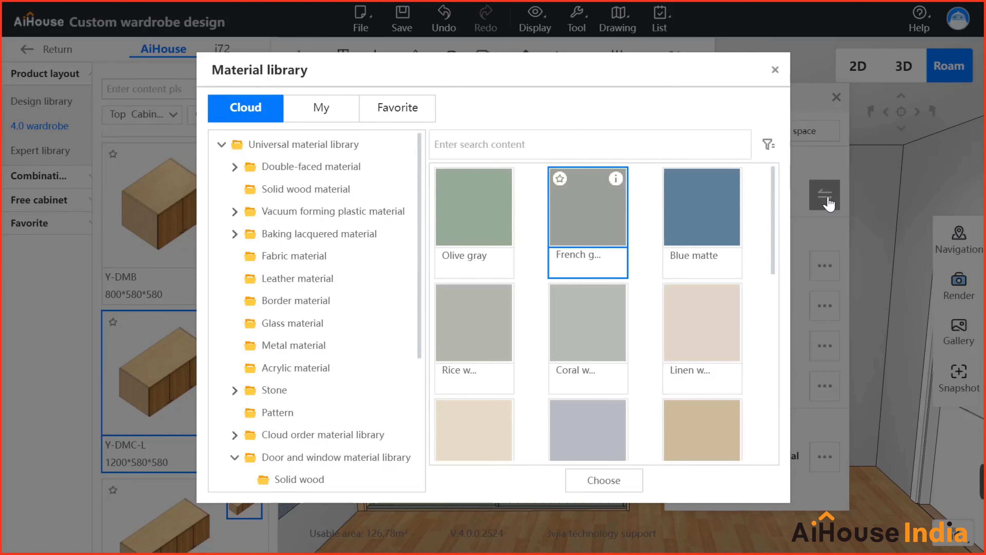
left_click(385, 108)
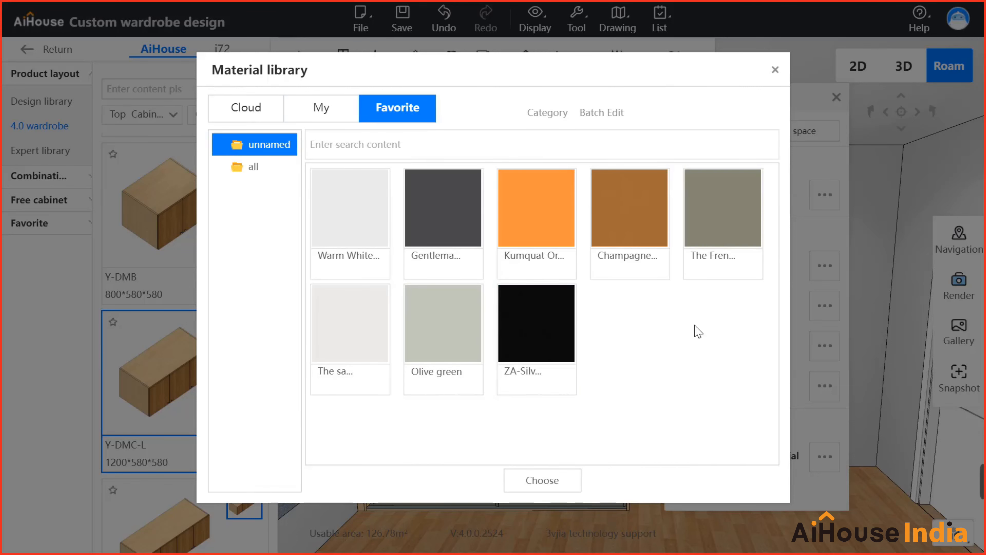
double_click(451, 211)
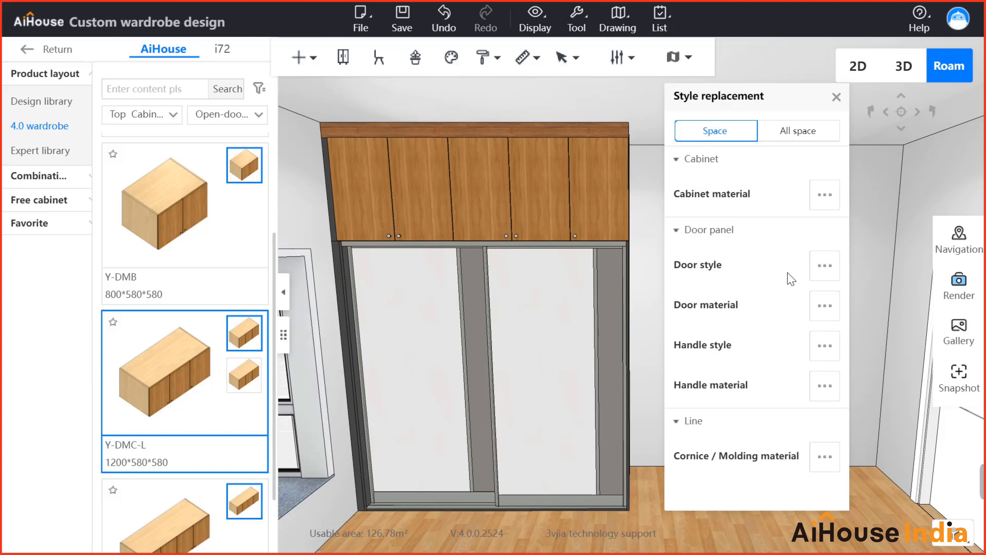
Replace the door style of the top cabinets with the HX-shape door panel from the Plastic door panel library.
left_click(822, 267)
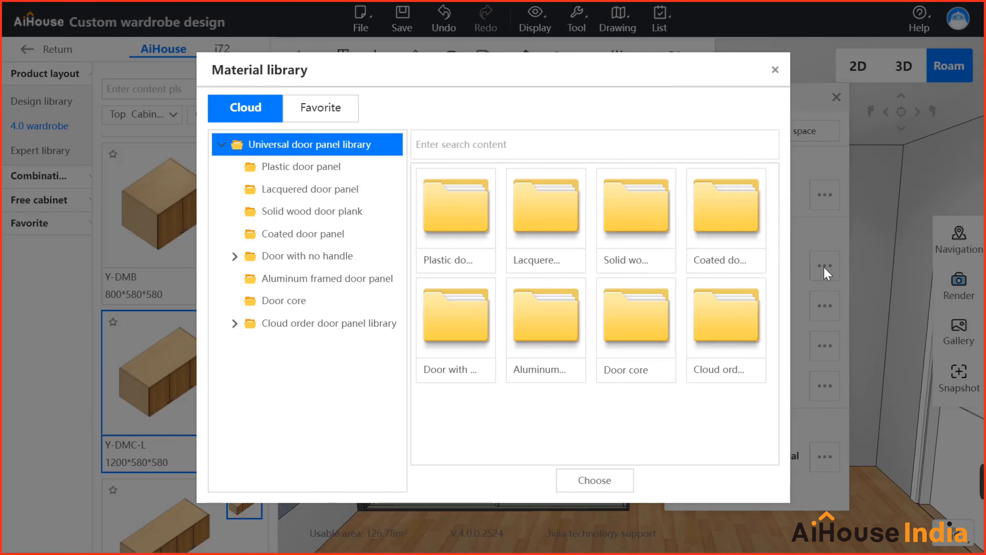
left_click(330, 169)
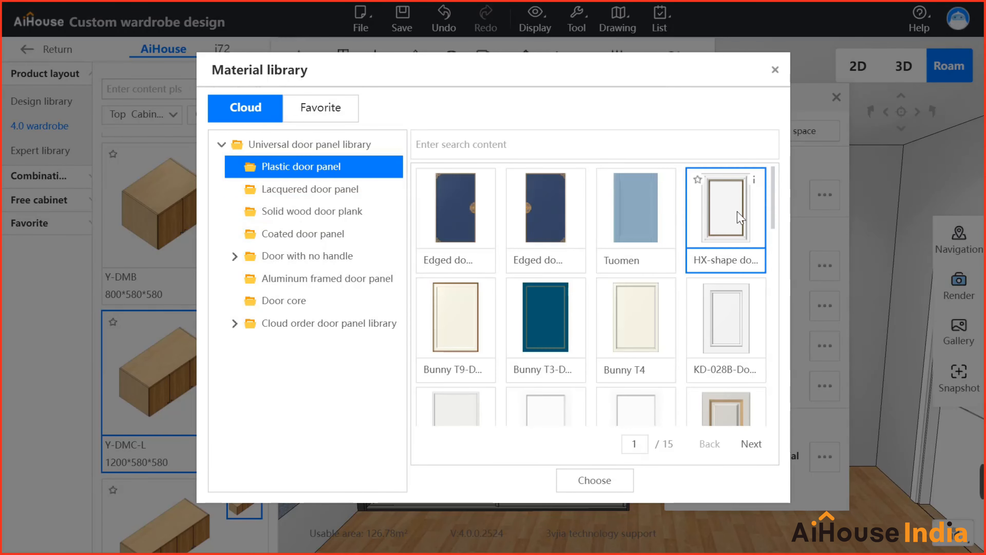
double_click(715, 235)
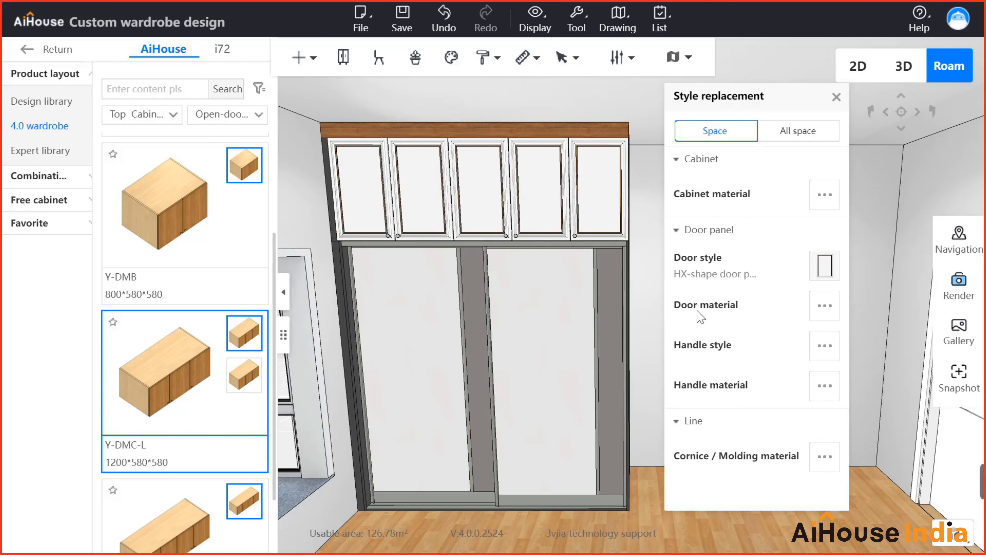
Search the Universal material library for "white" and set the door material to the plain white finish.
left_click(822, 313)
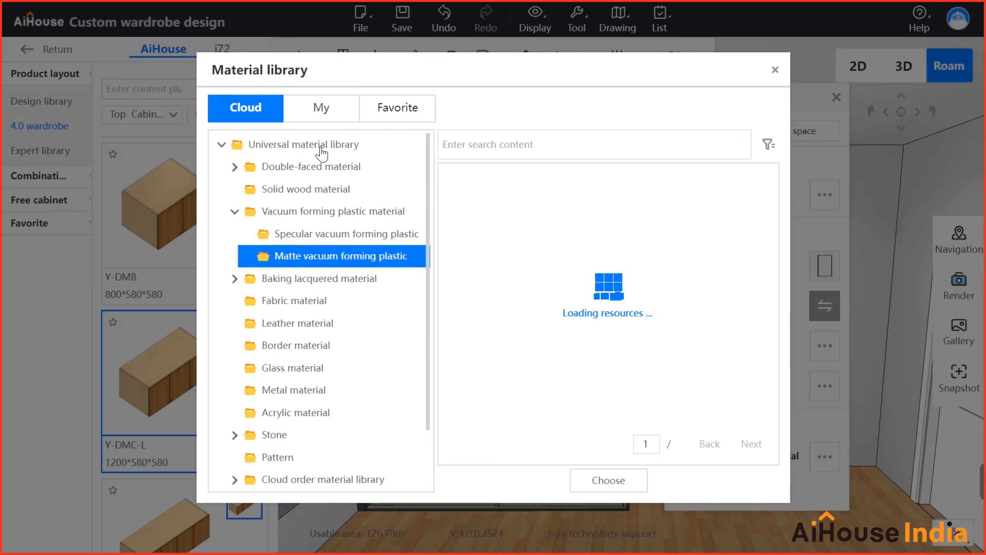
left_click(322, 146)
left_click(501, 151)
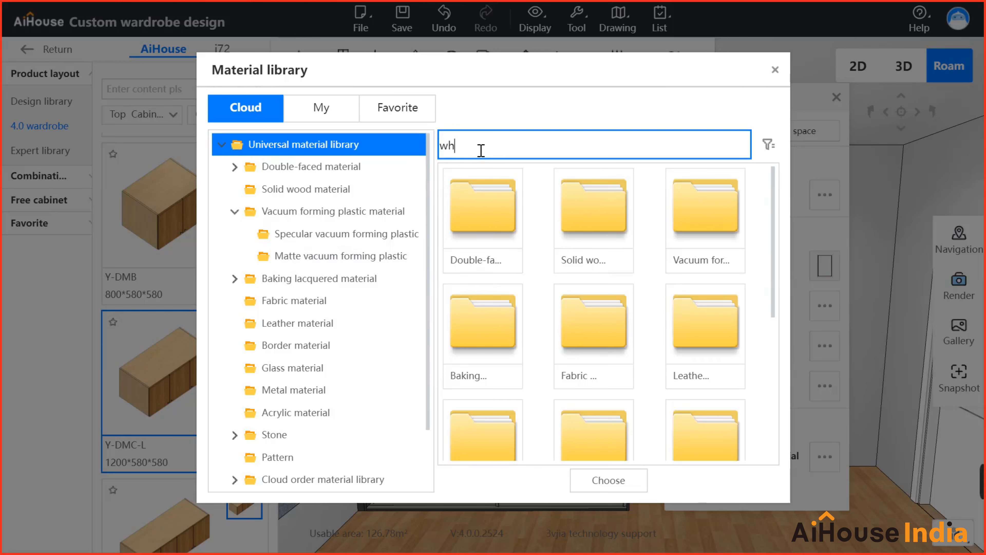
key("Return")
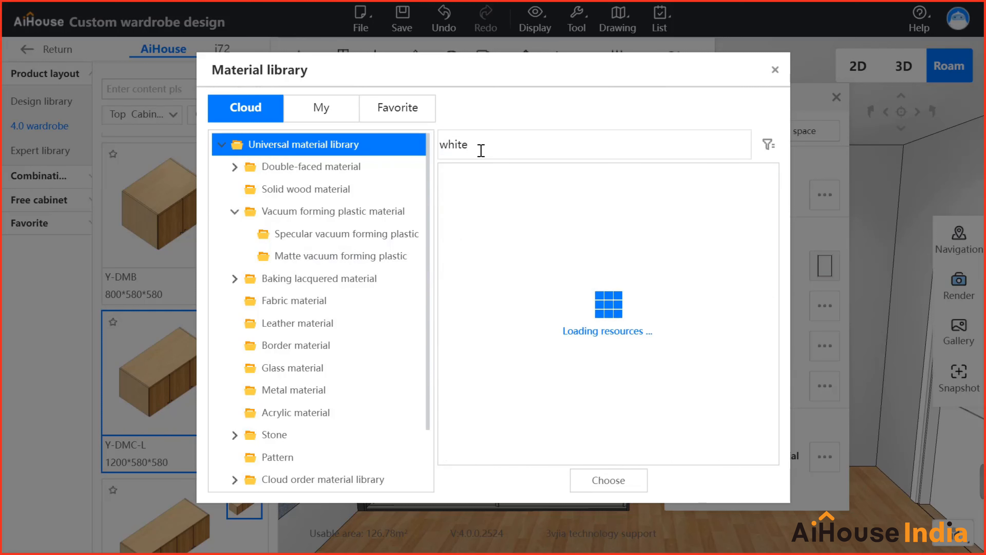
scroll(530, 339, "down", 5)
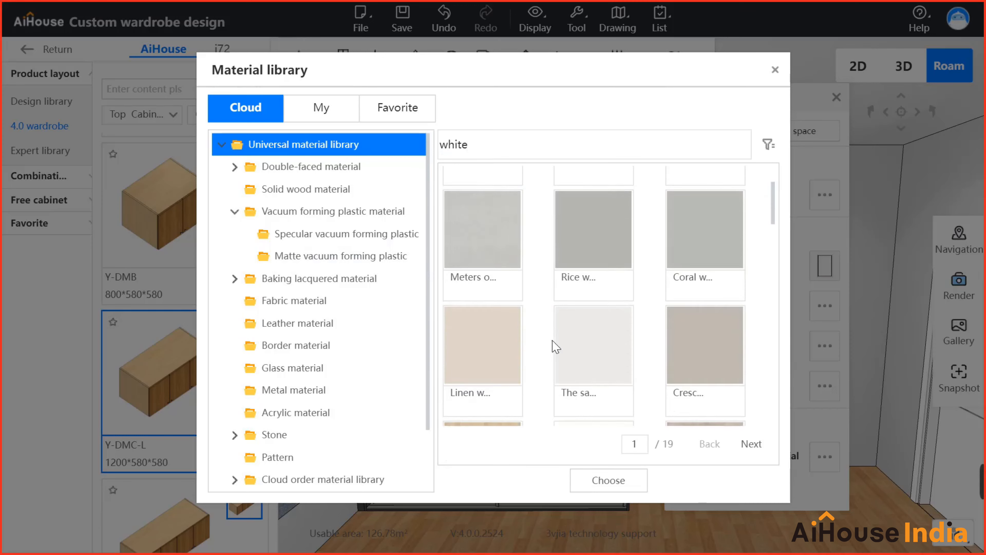
scroll(531, 340, "down", 3)
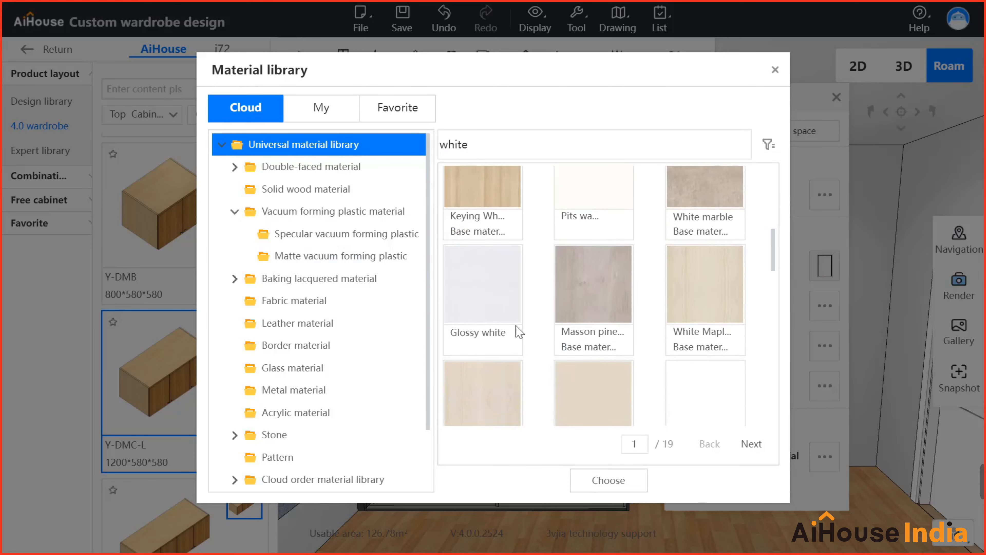
scroll(525, 340, "down", 5)
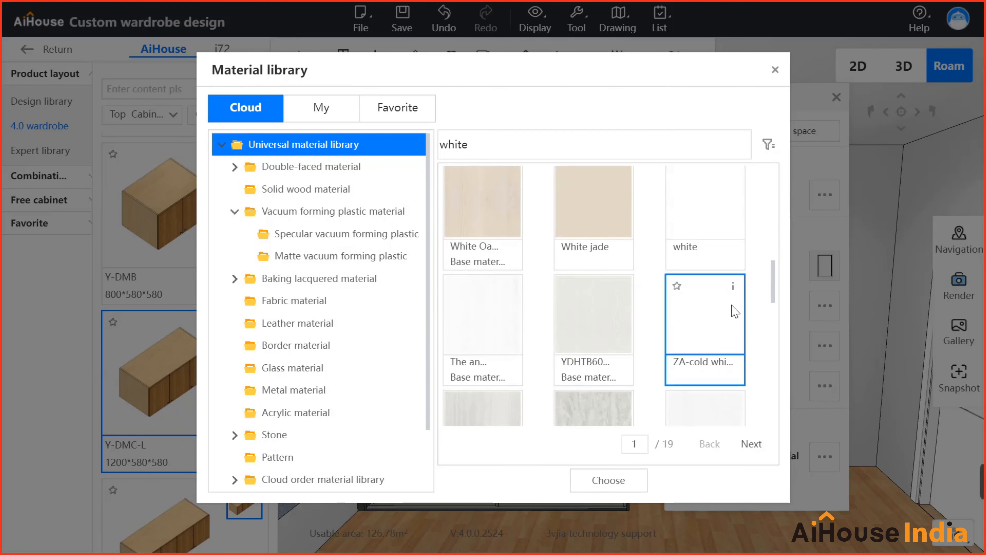
double_click(708, 220)
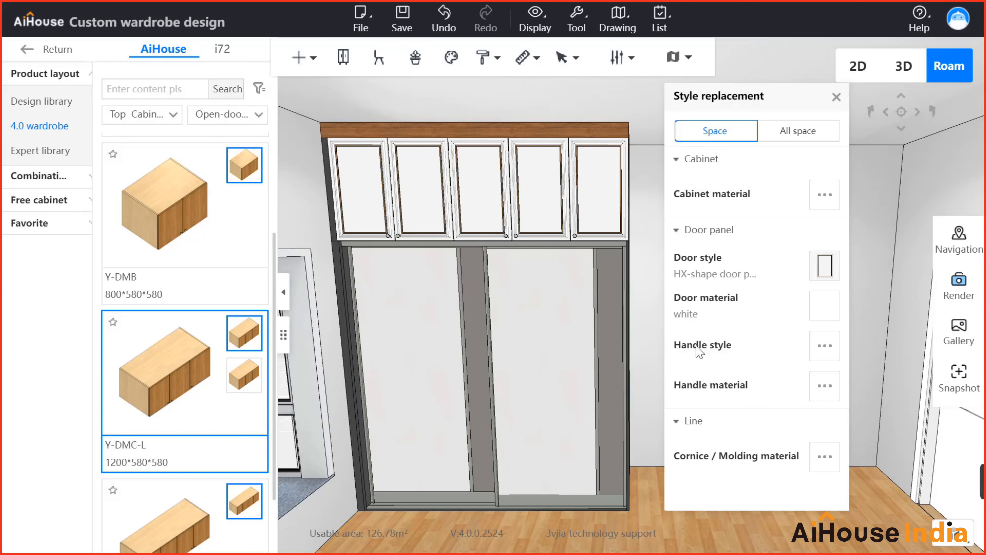
Replace the top cabinet doors' handle style with the HB-Gold handle from the Zinc alloy handles series in the Universal handles library.
left_click(824, 346)
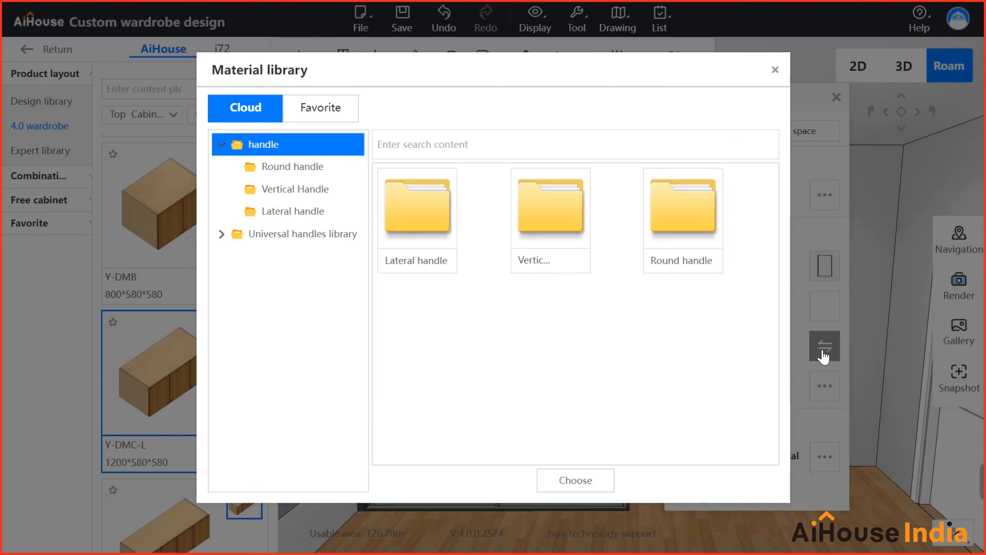
left_click(293, 234)
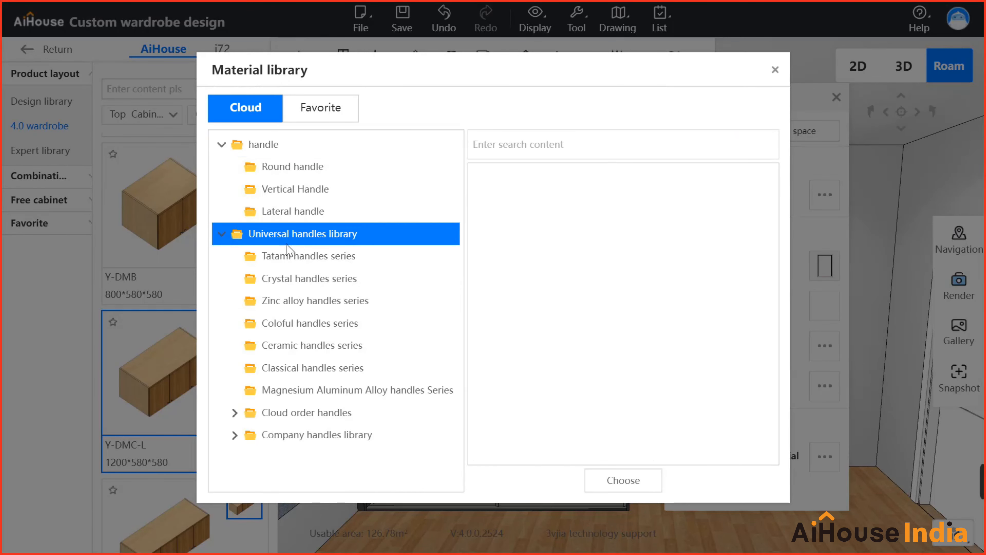
left_click(283, 300)
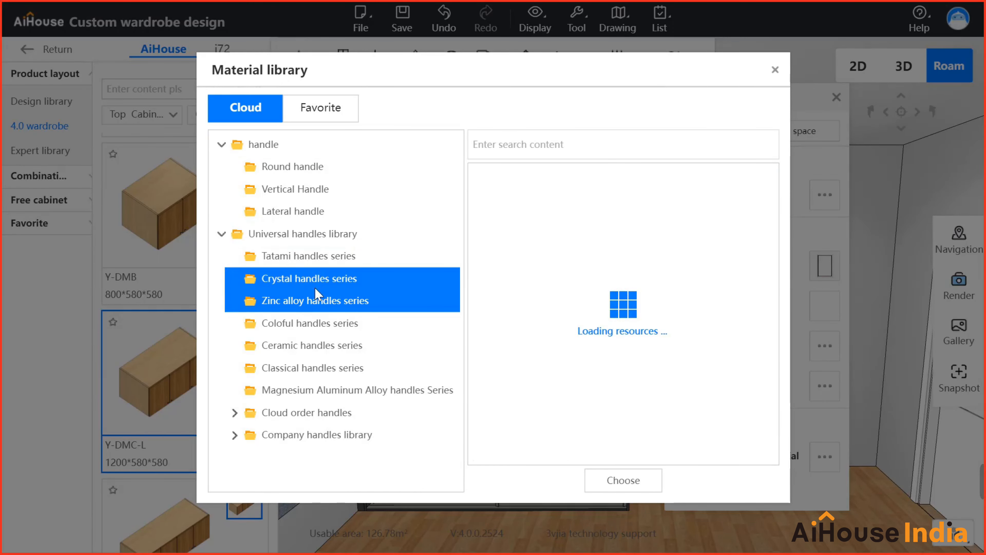
scroll(738, 295, "down", 3)
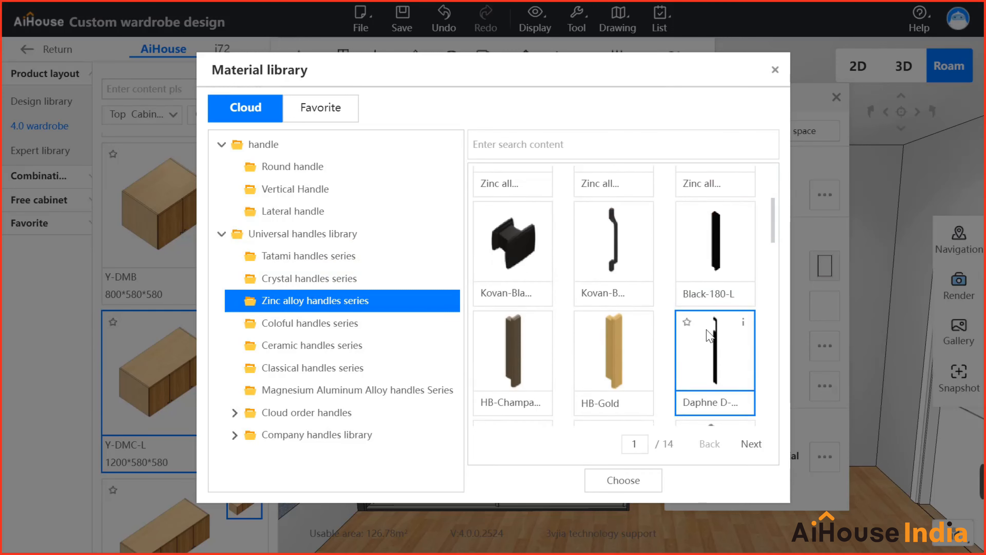
double_click(607, 357)
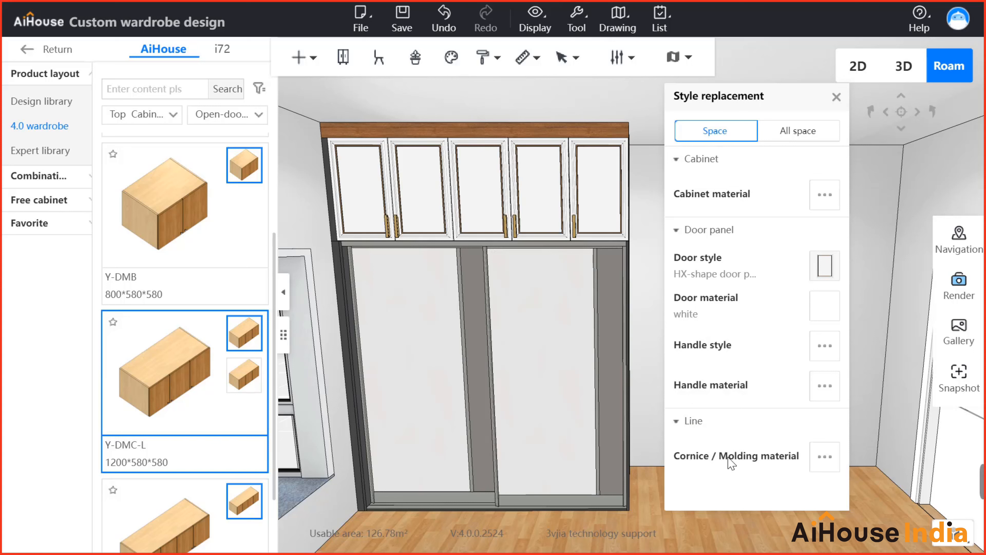
Set the cornice and molding material to the Gentleman Grey favorite material and close the style replacement settings.
left_click(824, 457)
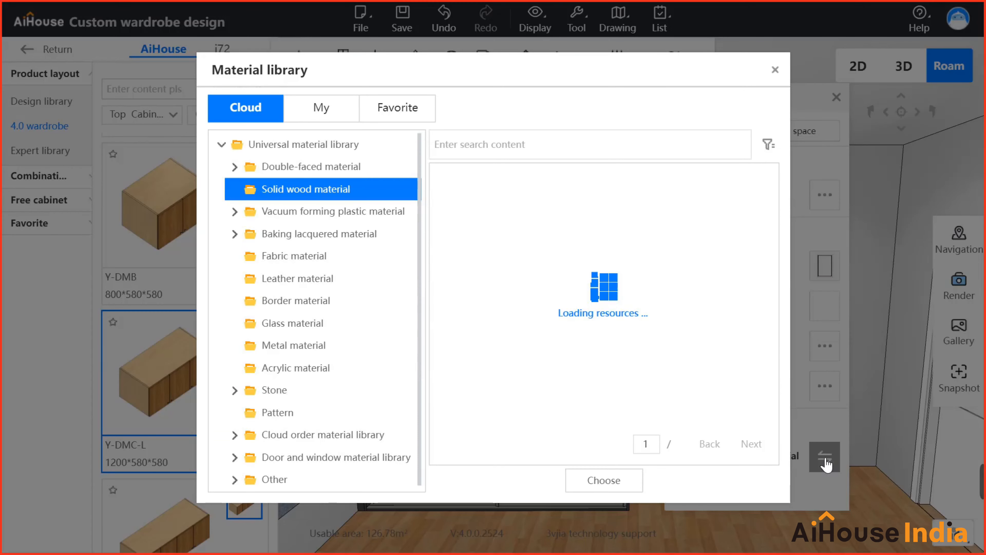
left_click(416, 111)
double_click(352, 222)
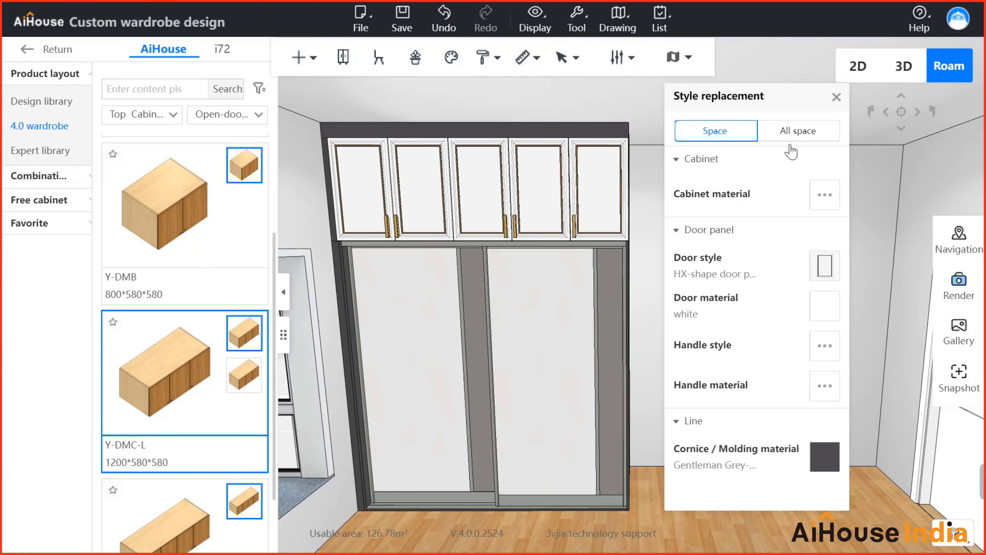
left_click(836, 97)
mouse_move(716, 341)
left_mouse_down()
mouse_move(716, 322)
mouse_move(702, 338)
mouse_move(719, 347)
left_mouse_up()
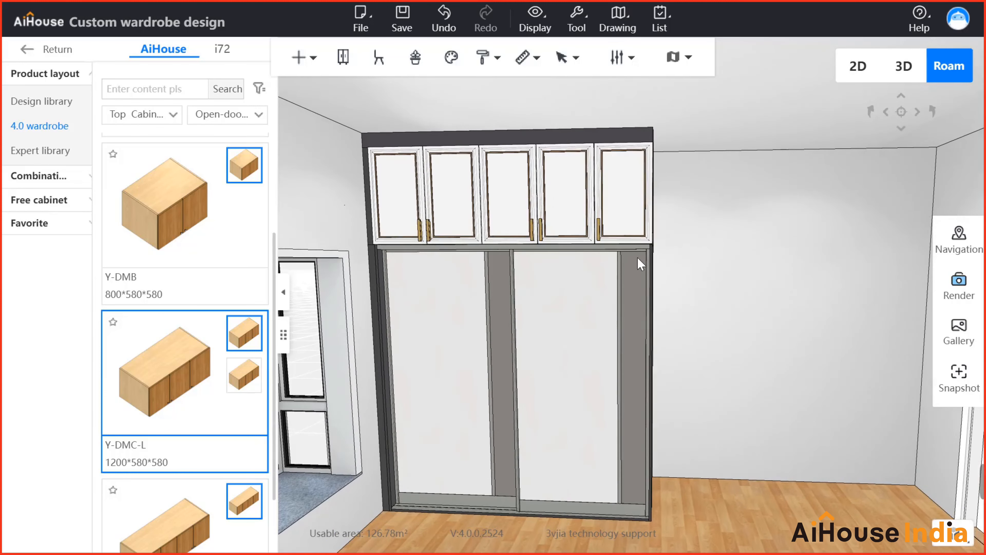